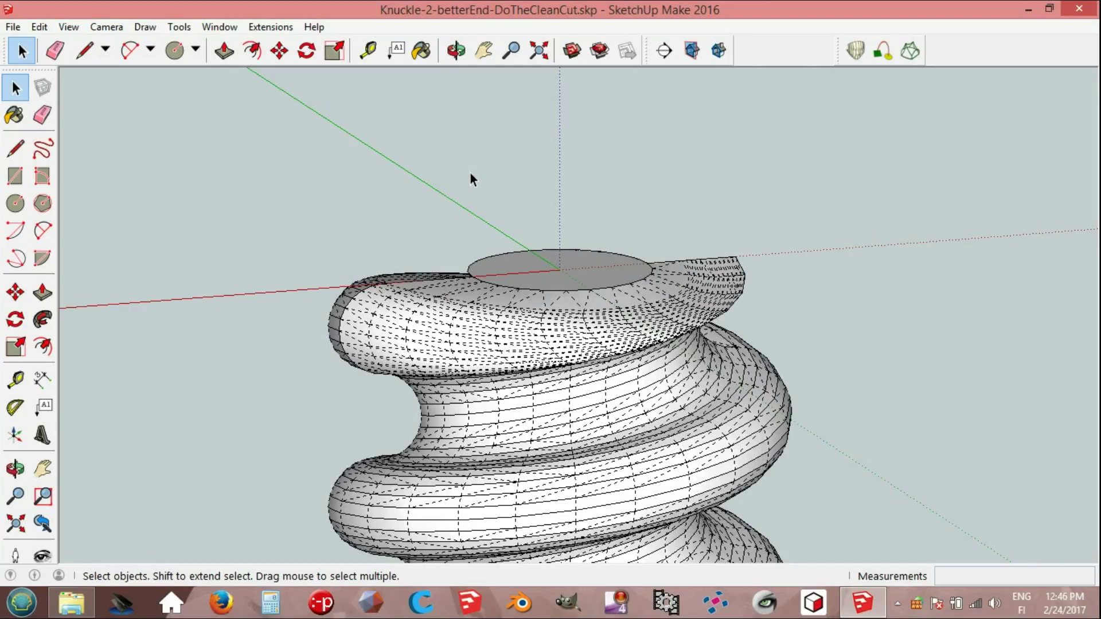
Draw a 100 mm vertical line from the thread top's centre, then a 600 mm-radius circle at its end.
{"action": "key", "text": "l"}
{"action": "left_click", "coordinate": [560, 269]}
{"action": "type", "text": "100"}
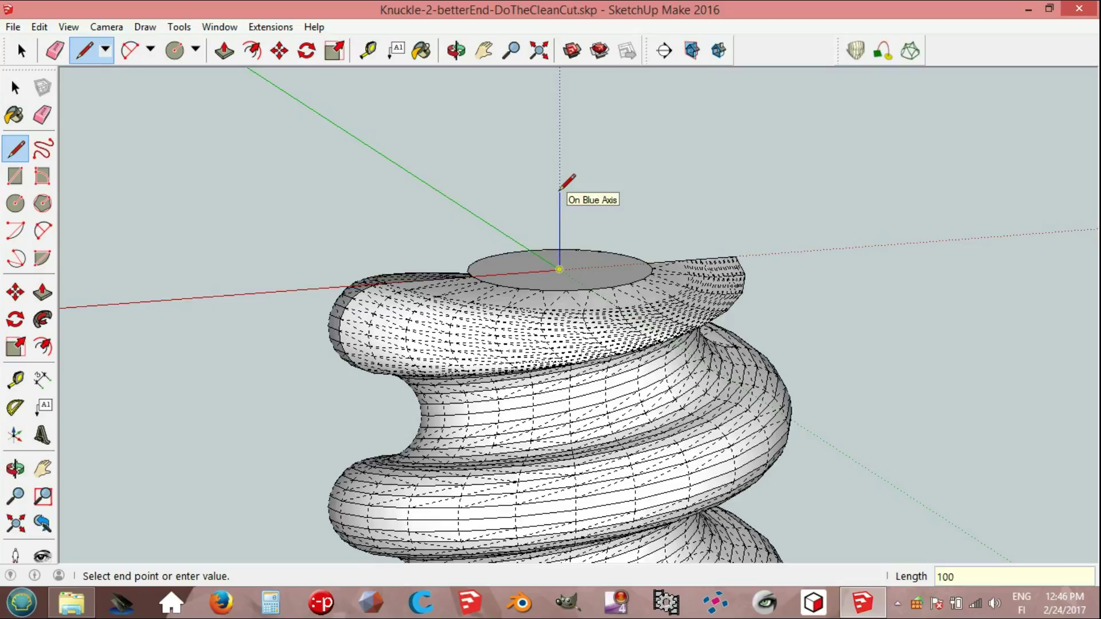
{"action": "key", "text": "c"}
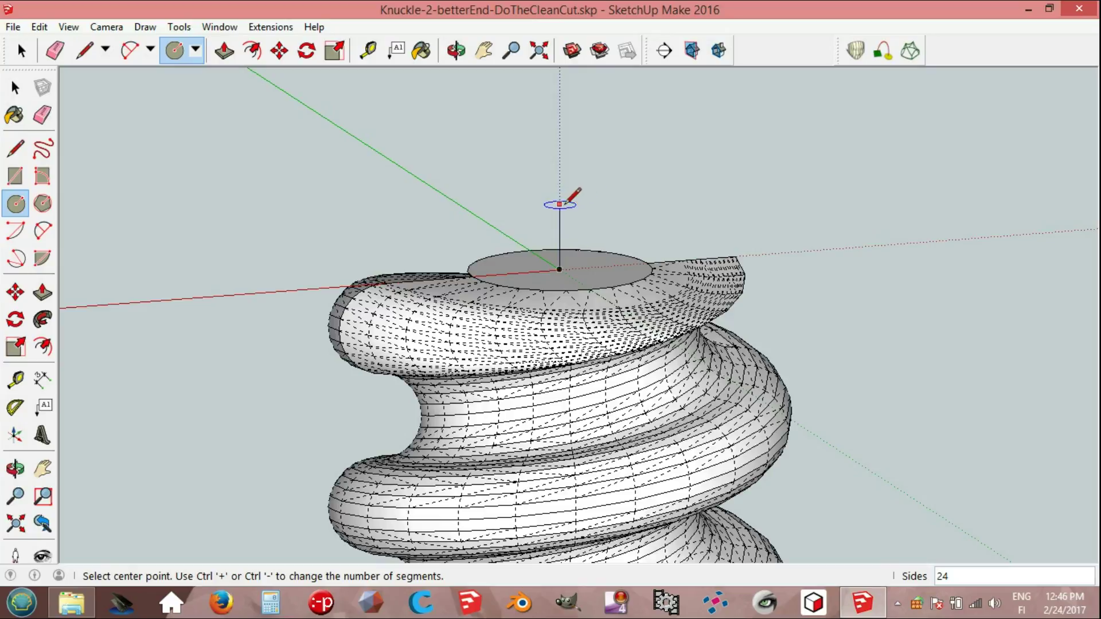
{"action": "left_click", "coordinate": [560, 210]}
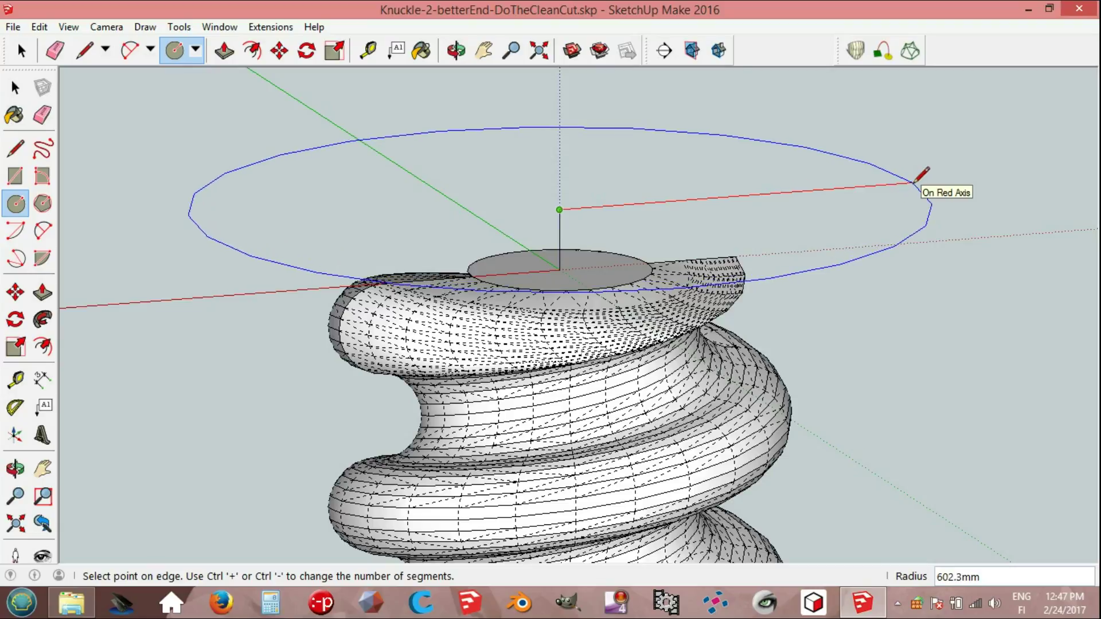
{"action": "key", "text": "Return"}
{"action": "key", "text": "space"}
{"action": "mouse_move", "coordinate": [828, 263]}
{"action": "middle_mouse_down"}
{"action": "mouse_move", "coordinate": [781, 254]}
{"action": "mouse_move", "coordinate": [662, 263]}
{"action": "middle_mouse_up"}
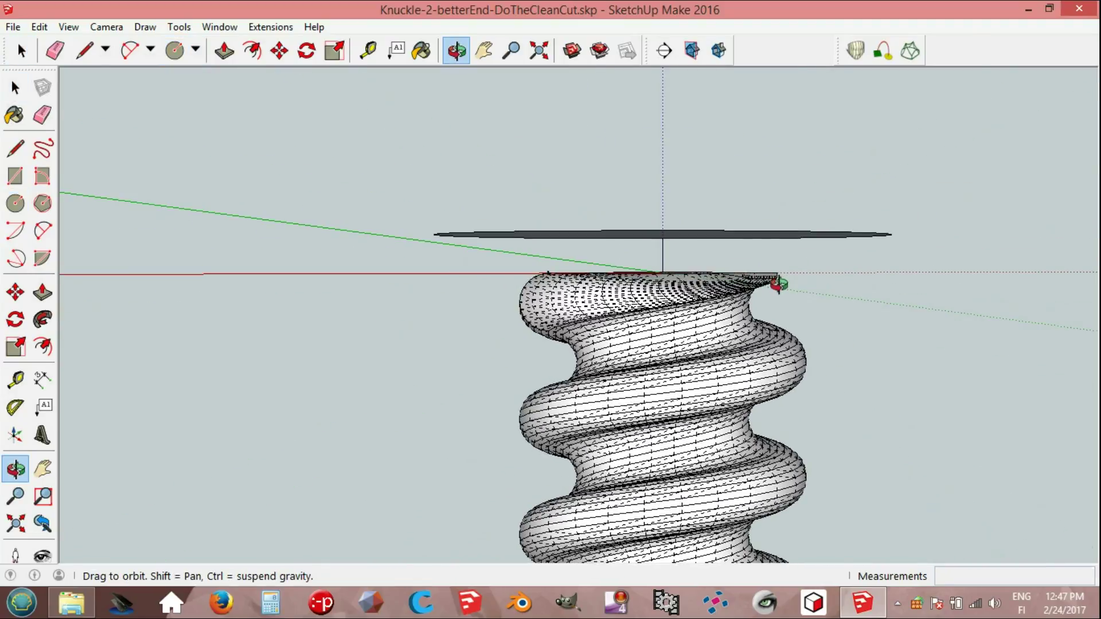
Explode the thread group and make the flat disc its own group.
{"action": "left_click", "coordinate": [663, 286]}
{"action": "right_click", "coordinate": [663, 285]}
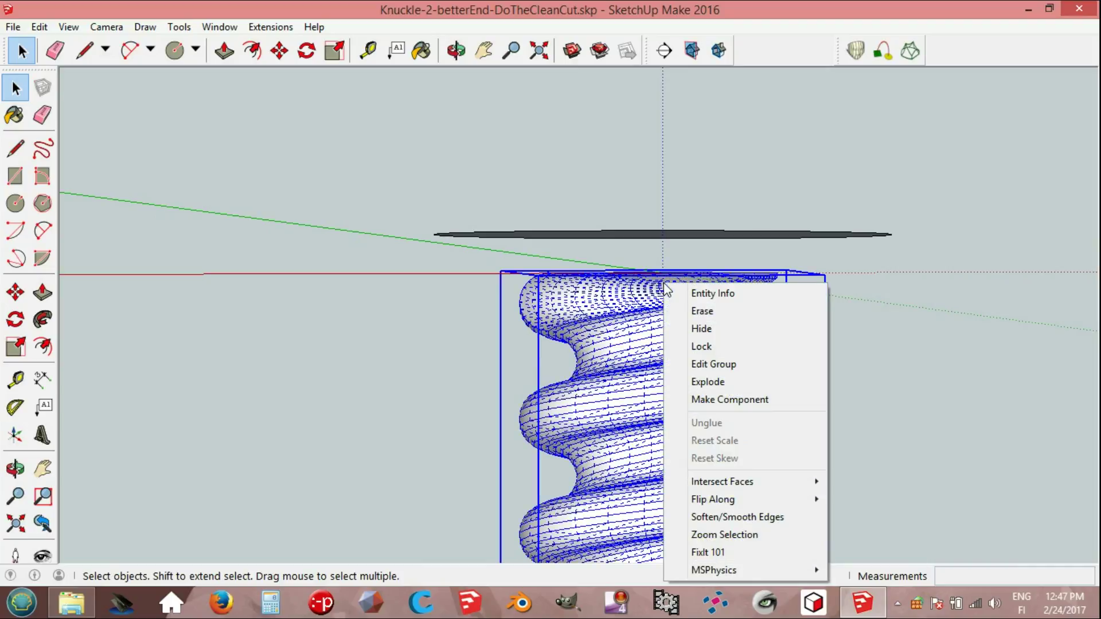
{"action": "left_click", "coordinate": [702, 382]}
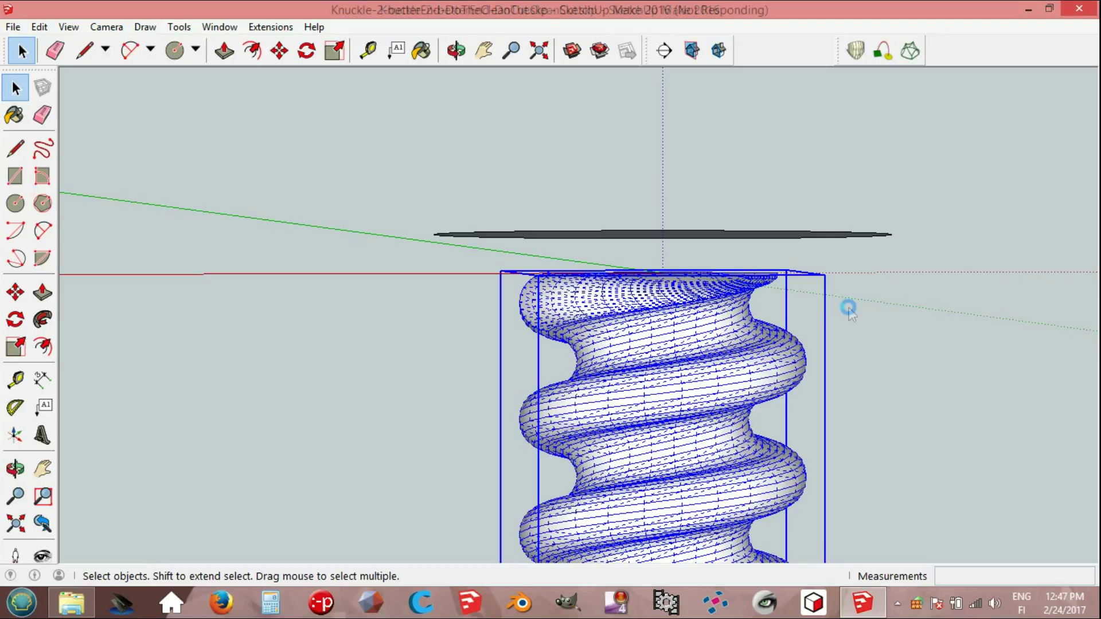
{"action": "left_click", "coordinate": [762, 236]}
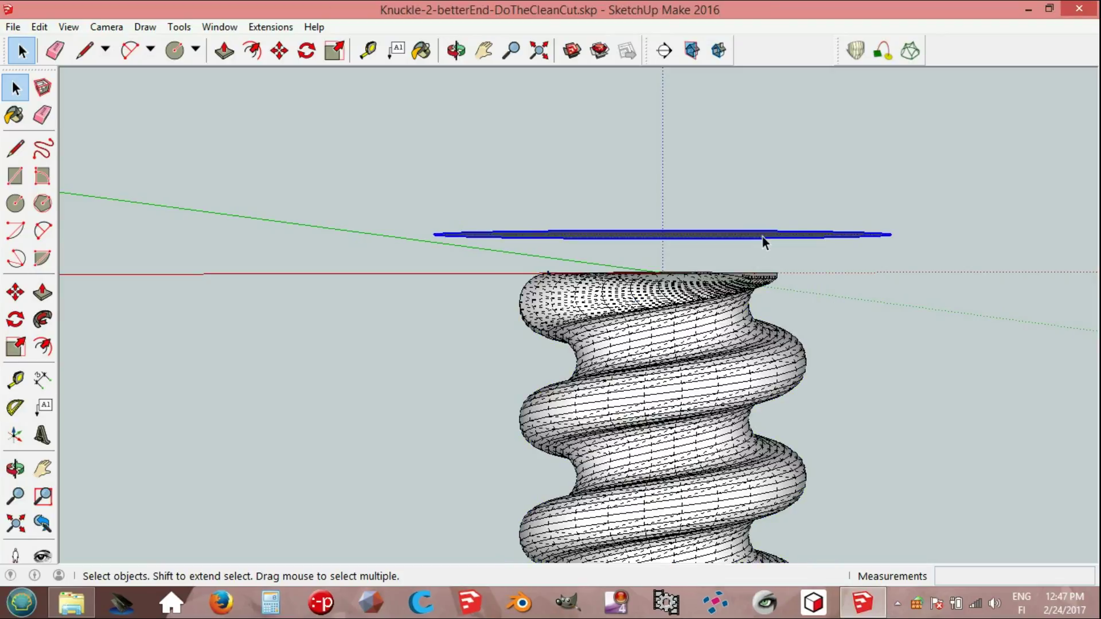
{"action": "right_click", "coordinate": [762, 236]}
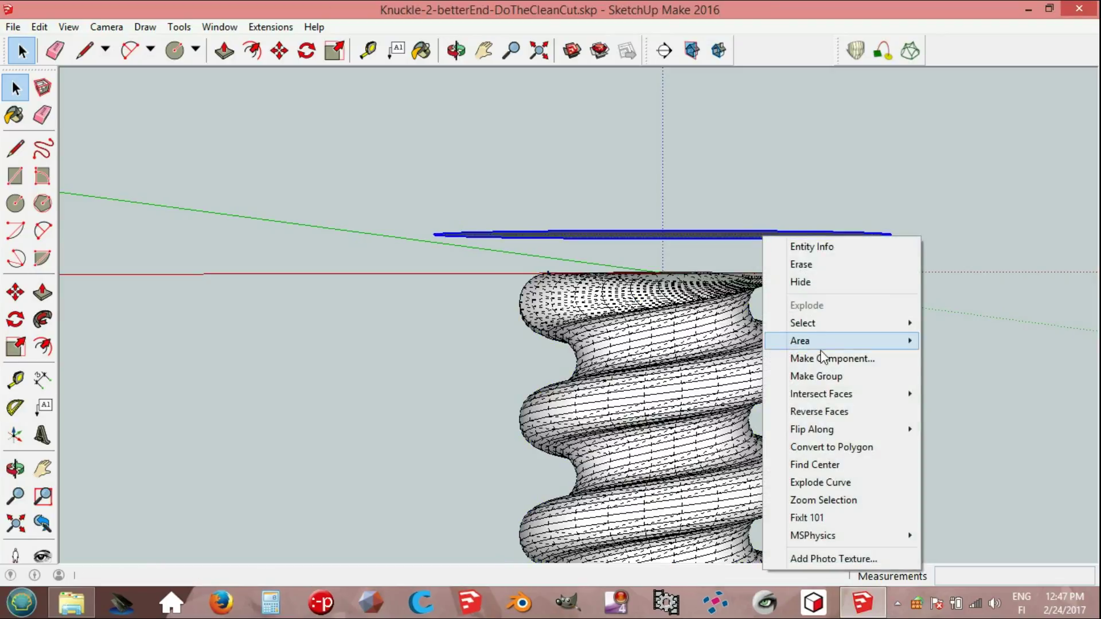
{"action": "left_click", "coordinate": [828, 378]}
Move the disc group 1000 mm down the blue axis into the thread.
{"action": "mouse_move", "coordinate": [853, 253]}
{"action": "middle_mouse_down"}
{"action": "mouse_move", "coordinate": [852, 263]}
{"action": "mouse_move", "coordinate": [843, 256]}
{"action": "middle_mouse_up"}
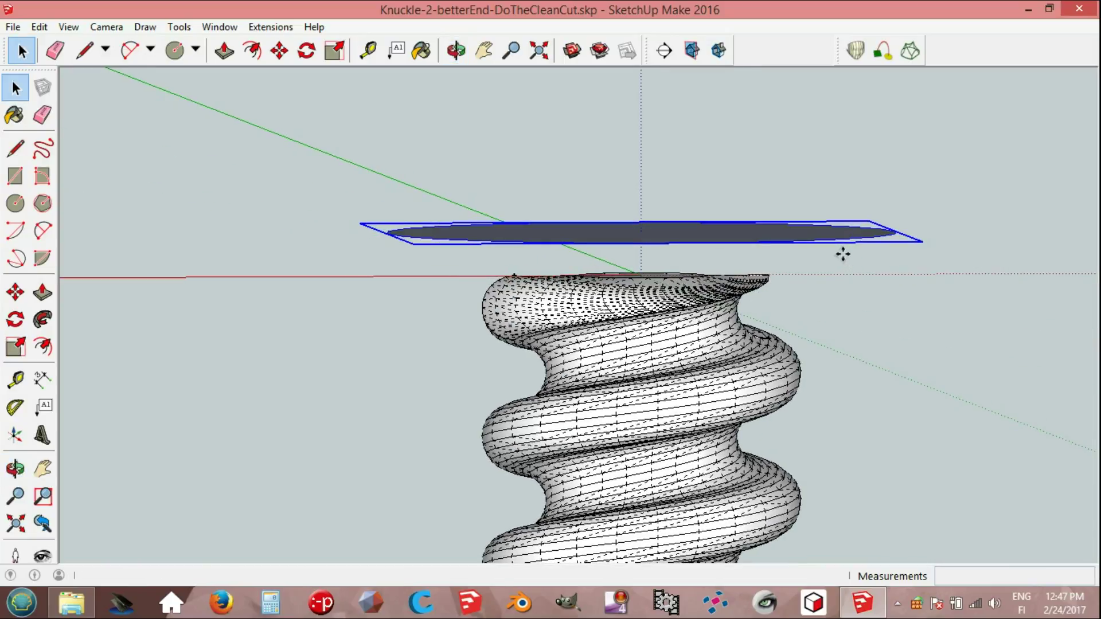
{"action": "key", "text": "m"}
{"action": "left_click", "coordinate": [842, 237]}
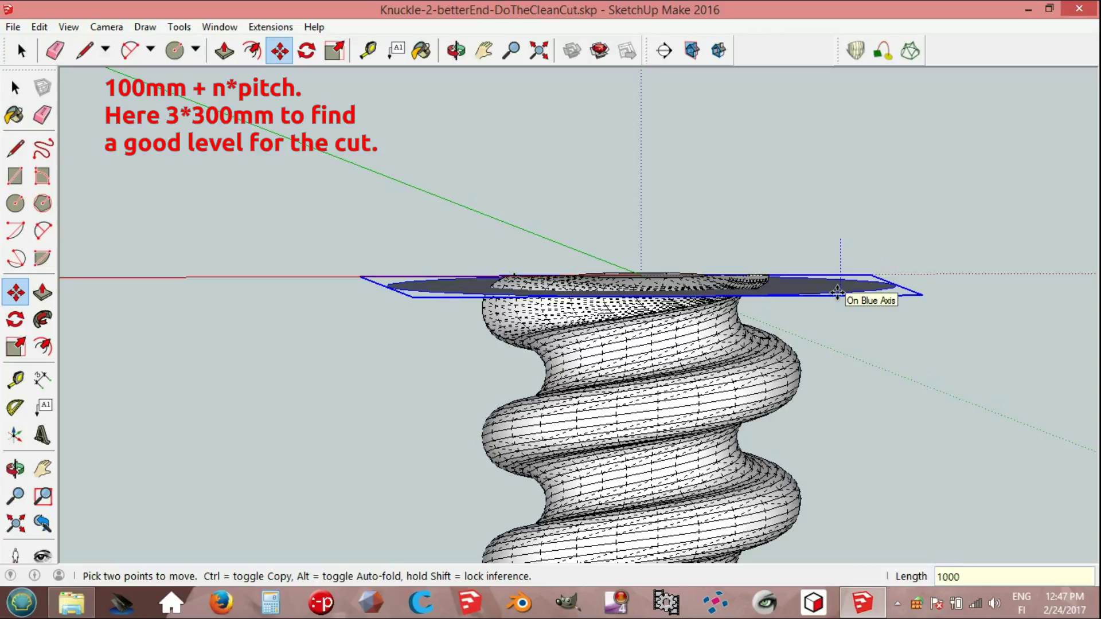
{"action": "key", "text": "Return"}
{"action": "scroll", "coordinate": [838, 293], "scroll_direction": "down", "scroll_amount": 3}
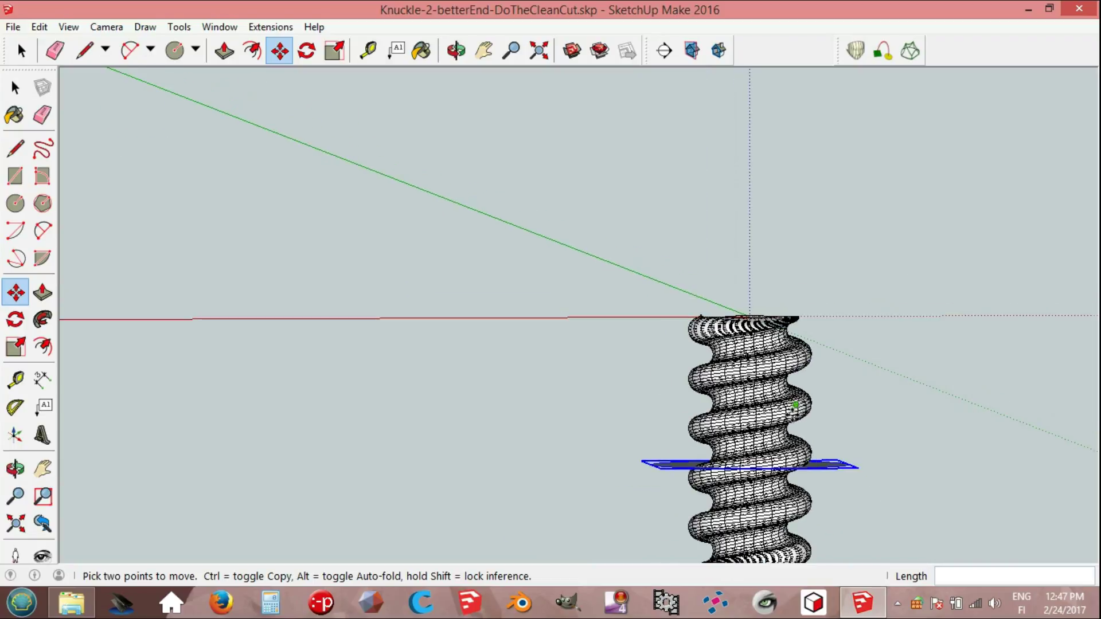
{"action": "key", "text": "space"}
{"action": "scroll", "coordinate": [609, 275], "scroll_direction": "up", "scroll_amount": 8}
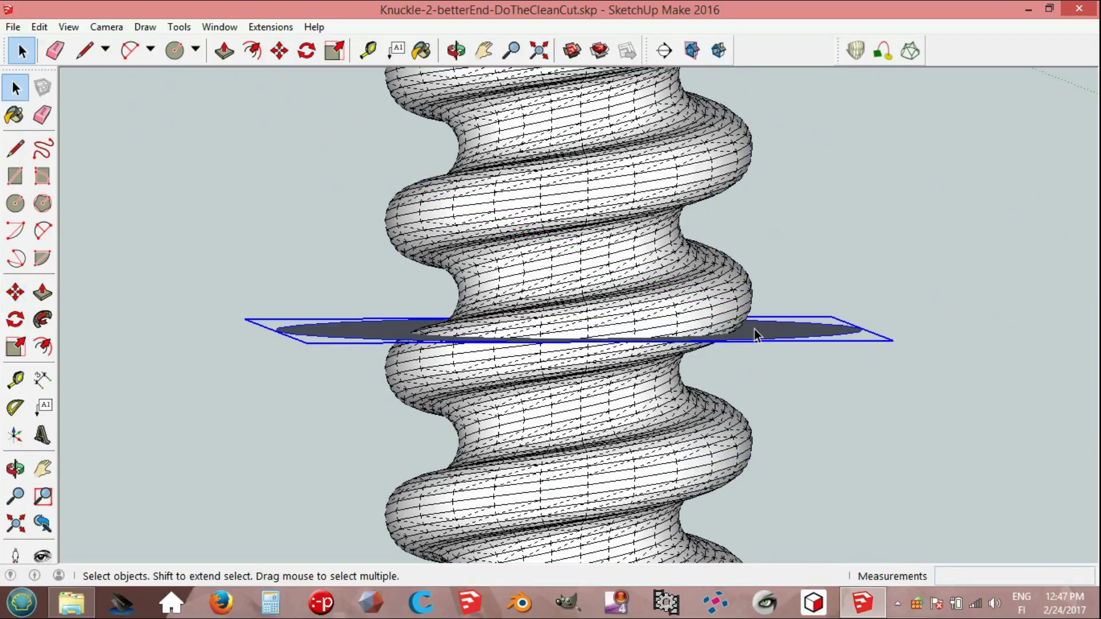
Intersect the disc with the model, then delete the cutting disc.
{"action": "right_click", "coordinate": [754, 329]}
{"action": "mouse_move", "coordinate": [813, 246]}
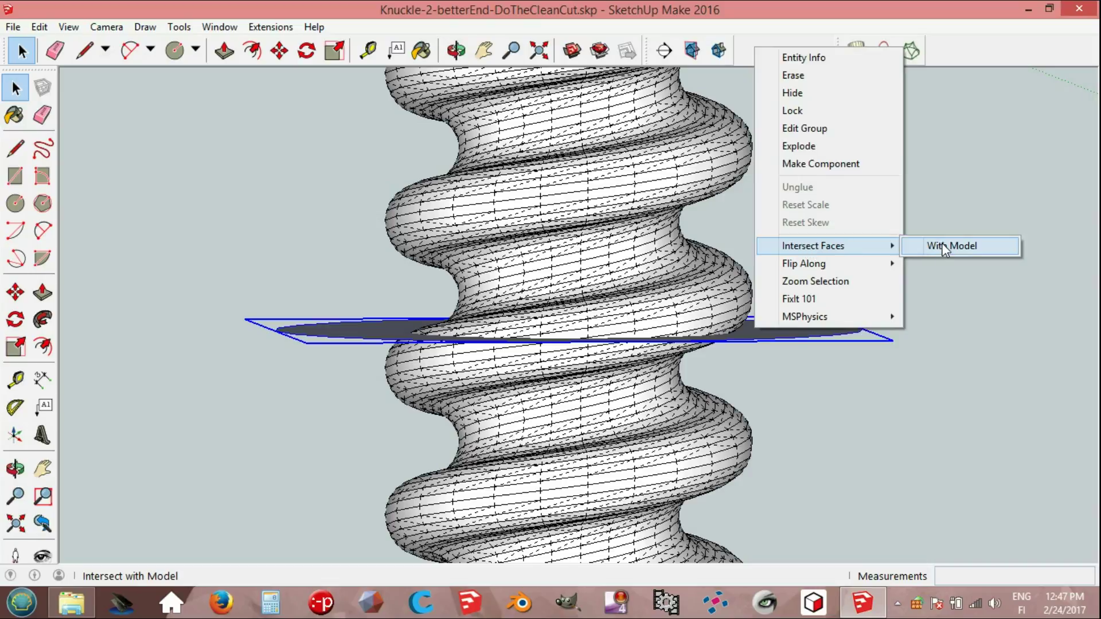
{"action": "left_click", "coordinate": [945, 249]}
{"action": "mouse_move", "coordinate": [766, 330]}
{"action": "middle_mouse_down"}
{"action": "mouse_move", "coordinate": [737, 369]}
{"action": "mouse_move", "coordinate": [737, 327]}
{"action": "mouse_move", "coordinate": [740, 374]}
{"action": "middle_mouse_up"}
{"action": "left_click", "coordinate": [752, 363]}
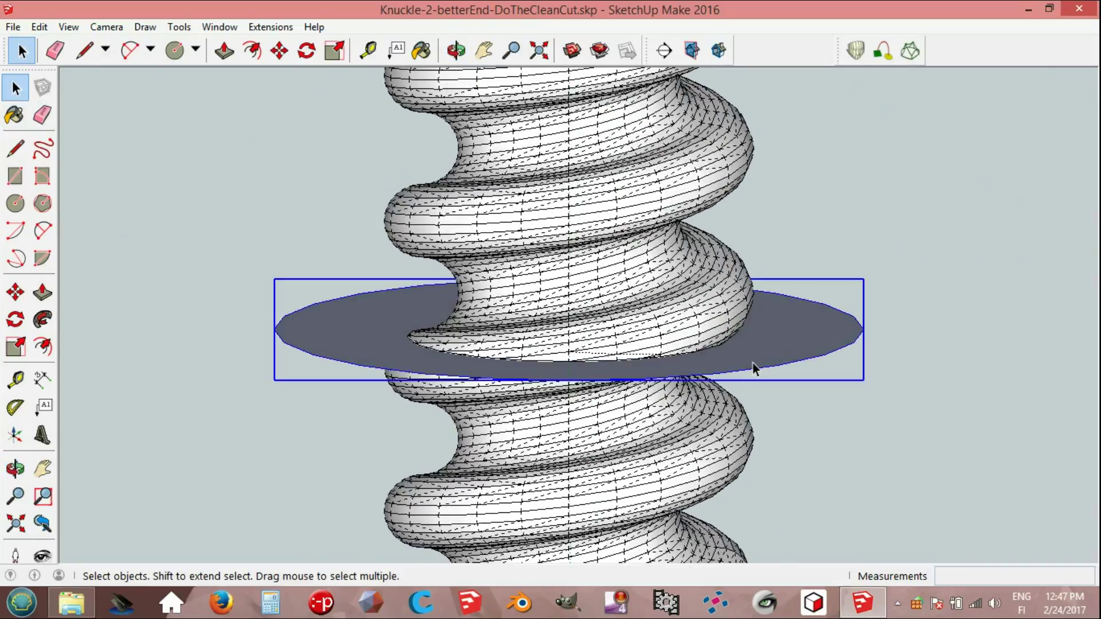
{"action": "key", "text": "Delete"}
{"action": "middle_click_drag", "start_coordinate": [752, 360], "coordinate": [759, 279]}
{"action": "scroll", "coordinate": [755, 339], "scroll_direction": "down", "scroll_amount": 2}
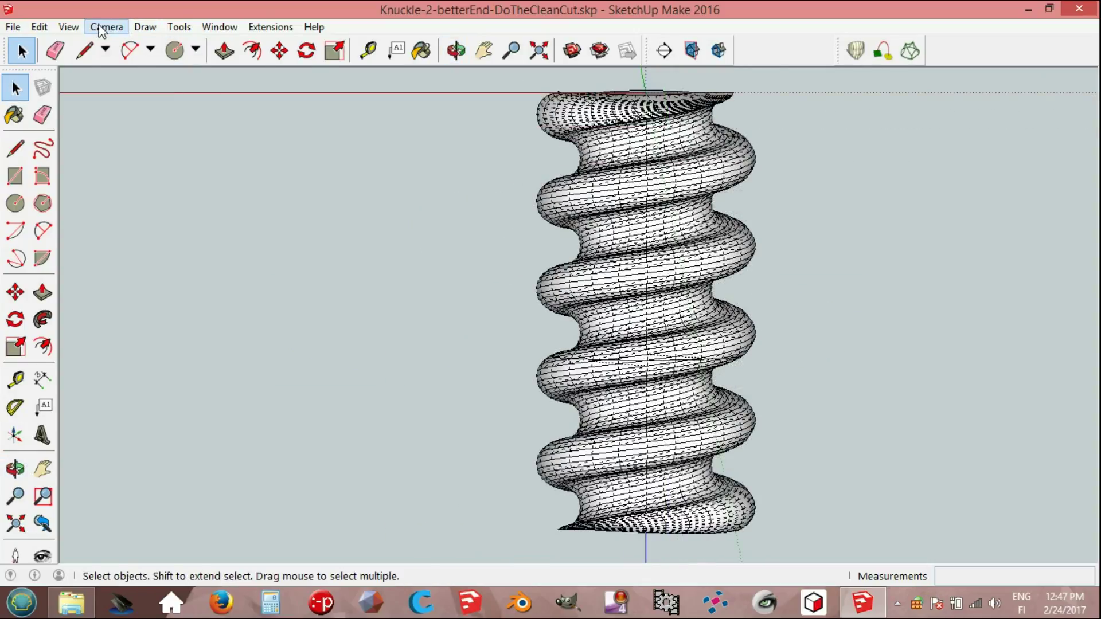
In the Front standard view, window-select and delete all thread geometry below the cut line.
{"action": "left_click", "coordinate": [106, 27]}
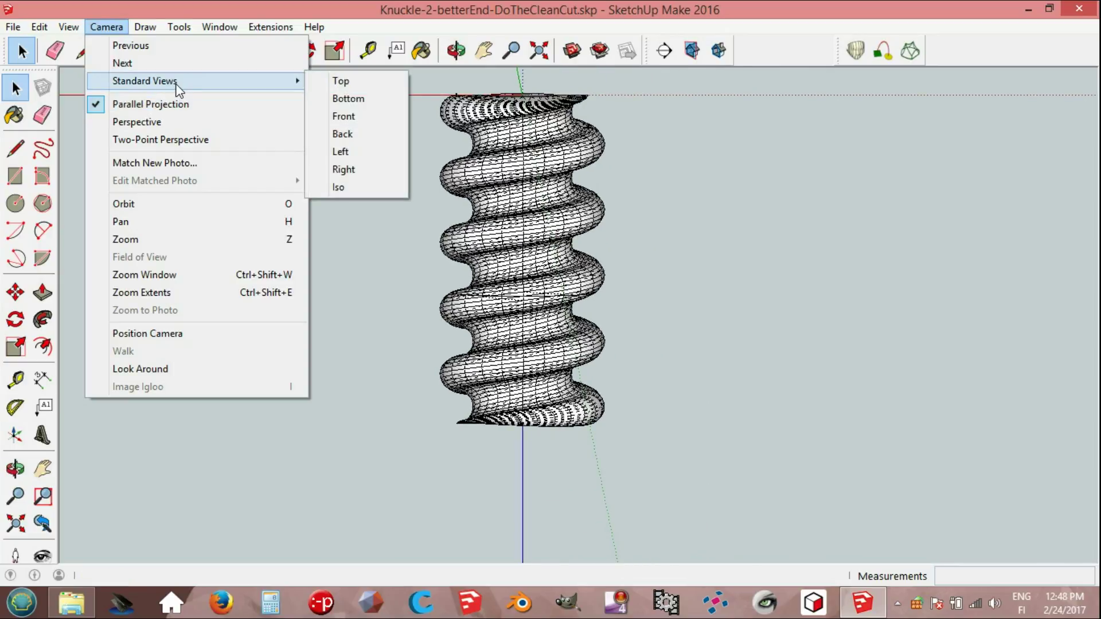
{"action": "left_click", "coordinate": [351, 116]}
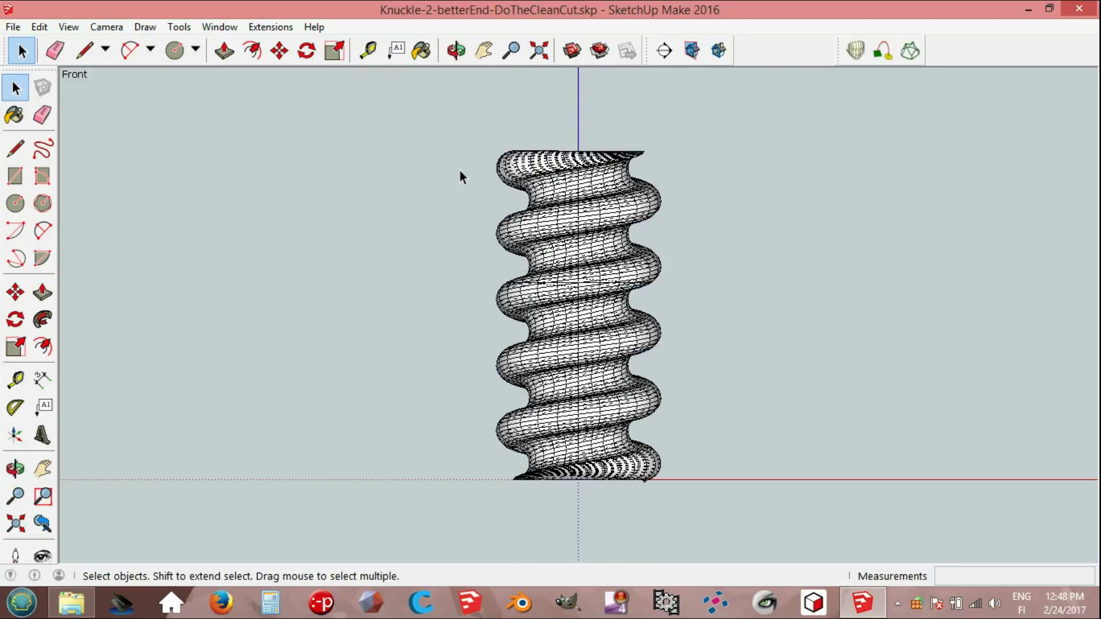
{"action": "scroll", "coordinate": [460, 170], "scroll_direction": "up", "scroll_amount": 1}
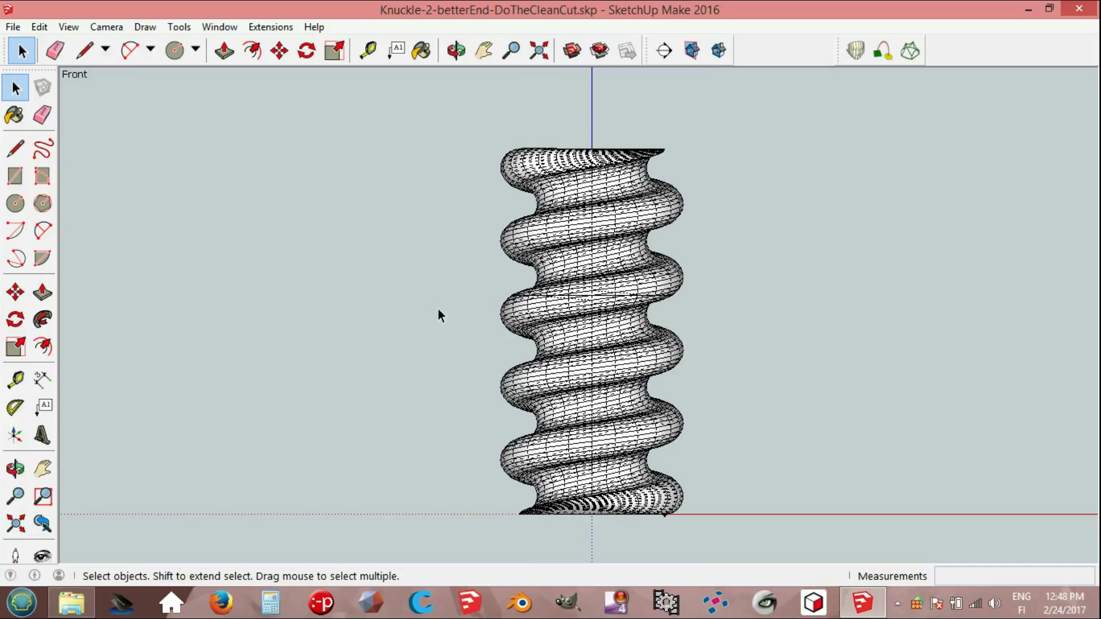
{"action": "scroll", "coordinate": [439, 317], "scroll_direction": "up", "scroll_amount": 3}
{"action": "scroll", "coordinate": [452, 301], "scroll_direction": "up", "scroll_amount": 2}
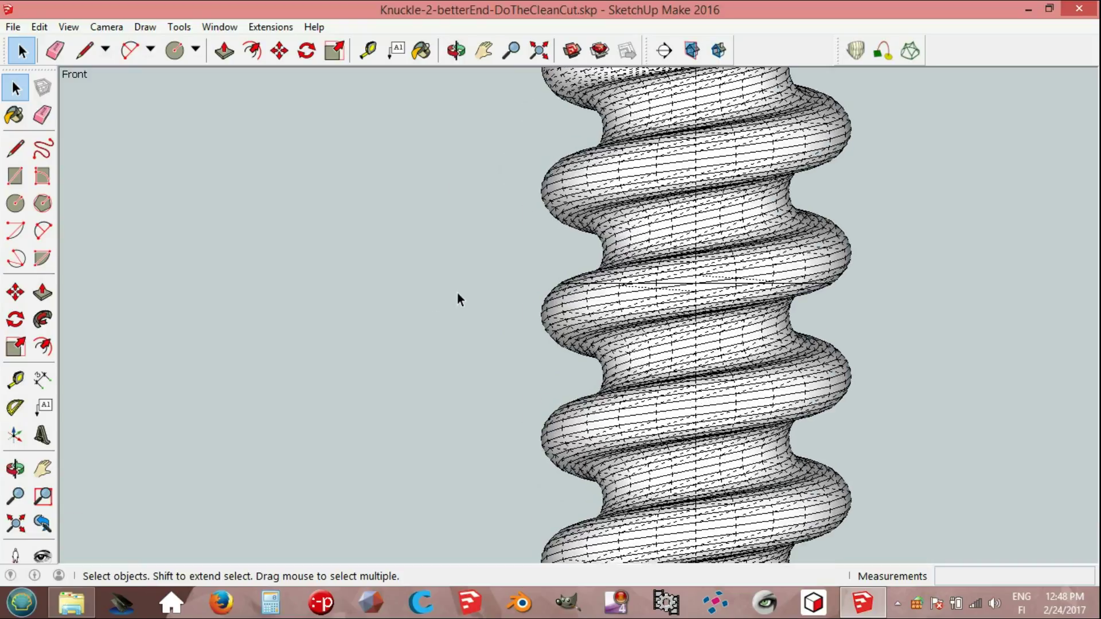
{"action": "mouse_move", "coordinate": [493, 289]}
{"action": "left_mouse_down"}
{"action": "mouse_move", "coordinate": [868, 375]}
{"action": "mouse_move", "coordinate": [866, 365]}
{"action": "mouse_move", "coordinate": [886, 602]}
{"action": "left_mouse_up"}
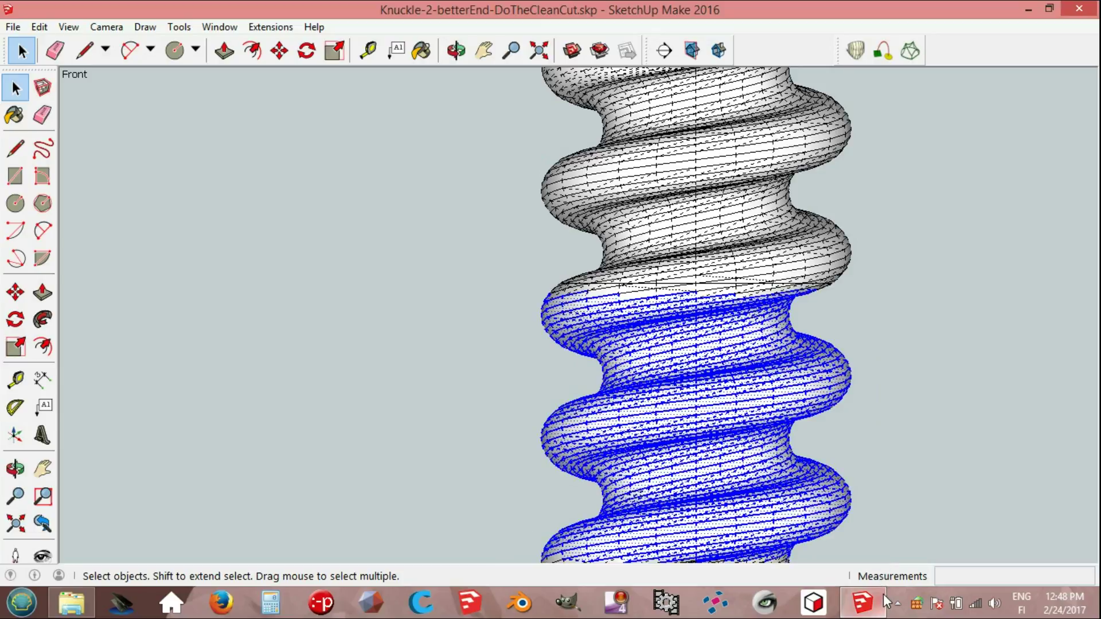
{"action": "key", "text": "Delete"}
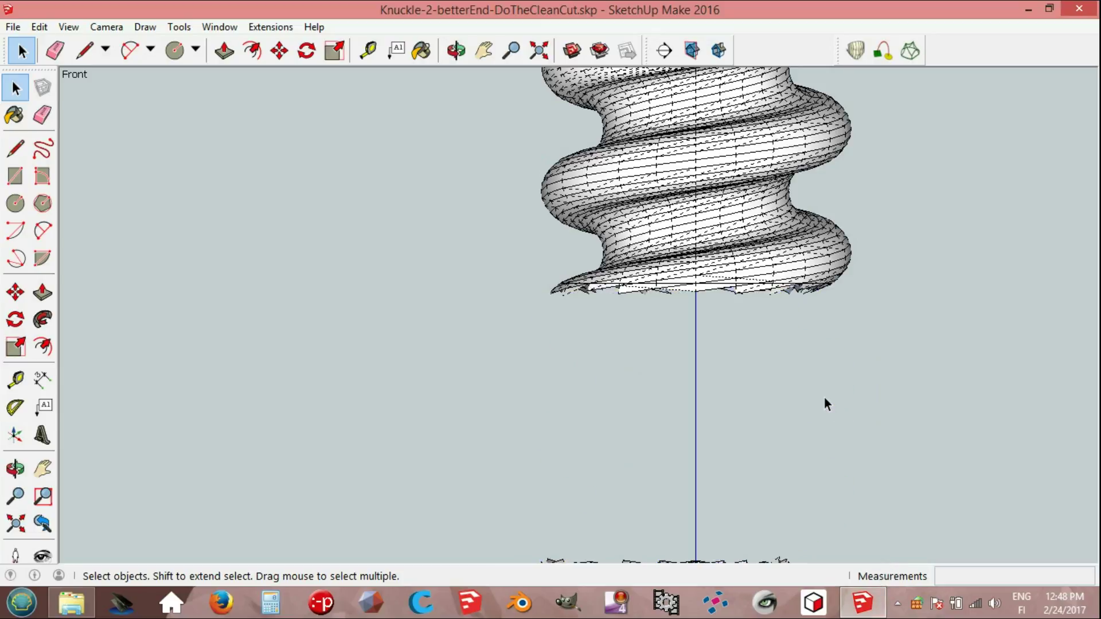
With the Eraser, remove the lower-left flap and the jagged bottom edges.
{"action": "scroll", "coordinate": [761, 359], "scroll_direction": "up", "scroll_amount": 3}
{"action": "scroll", "coordinate": [736, 336], "scroll_direction": "up", "scroll_amount": 3}
{"action": "mouse_move", "coordinate": [694, 246]}
{"action": "middle_mouse_down"}
{"action": "mouse_move", "coordinate": [597, 228]}
{"action": "mouse_move", "coordinate": [549, 268]}
{"action": "middle_mouse_up"}
{"action": "scroll", "coordinate": [548, 267], "scroll_direction": "up", "scroll_amount": 3}
{"action": "scroll", "coordinate": [483, 247], "scroll_direction": "up", "scroll_amount": 2}
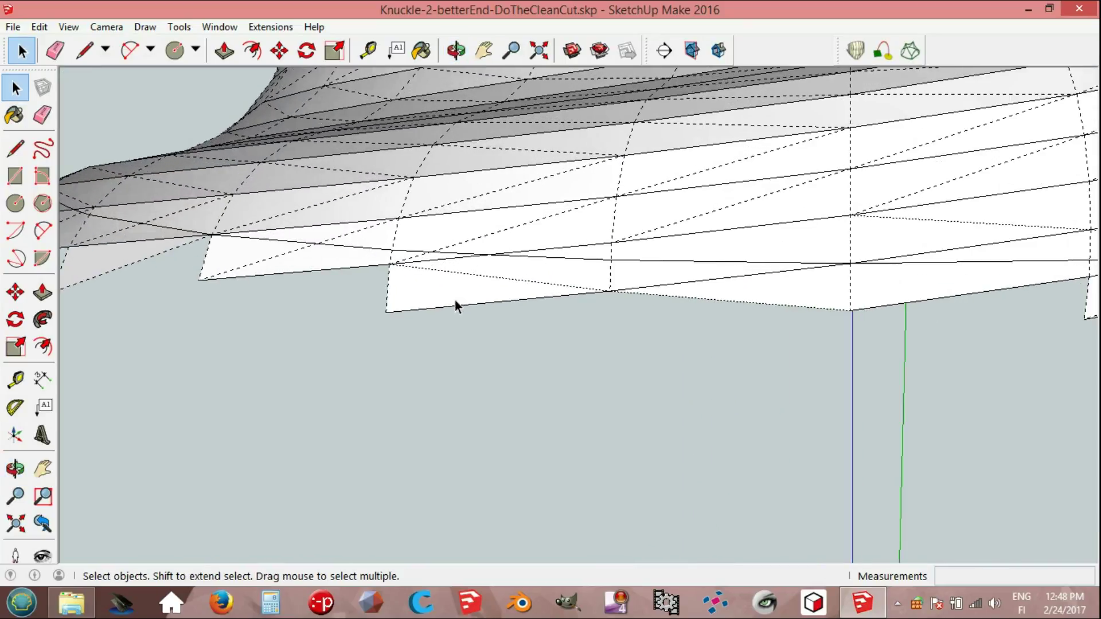
{"action": "key", "text": "e"}
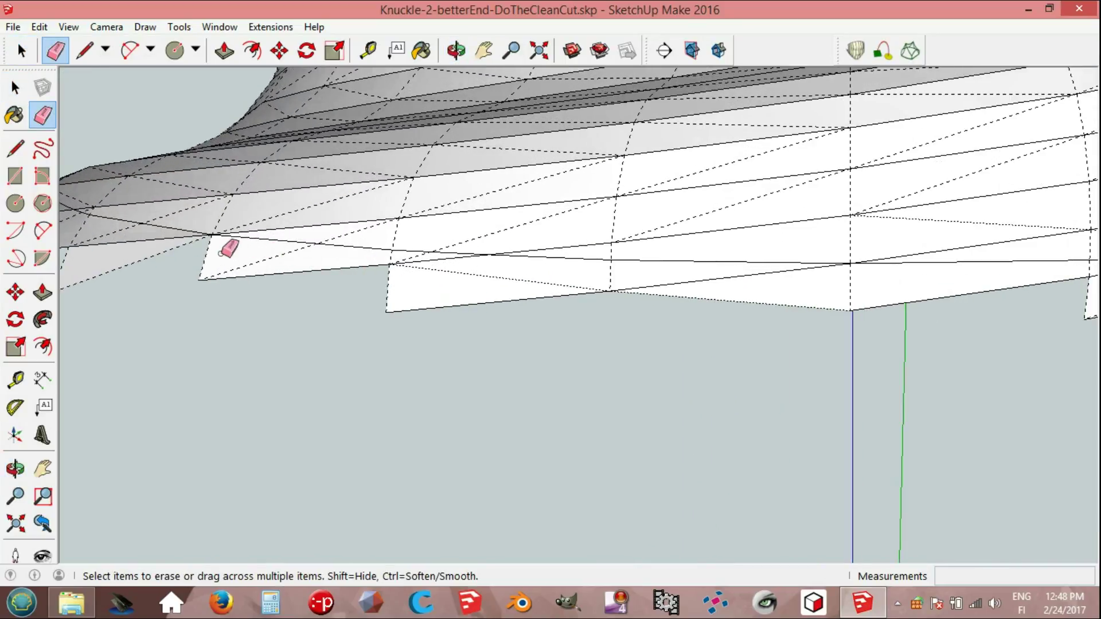
{"action": "left_click_drag", "start_coordinate": [206, 253], "coordinate": [479, 303]}
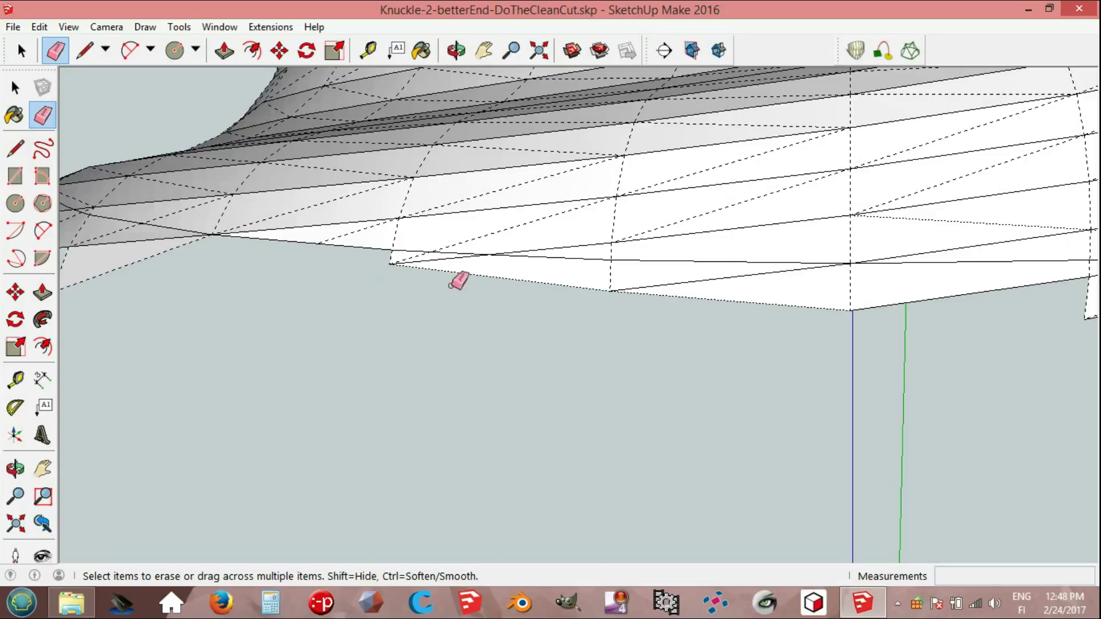
{"action": "left_click_drag", "start_coordinate": [400, 252], "coordinate": [629, 287]}
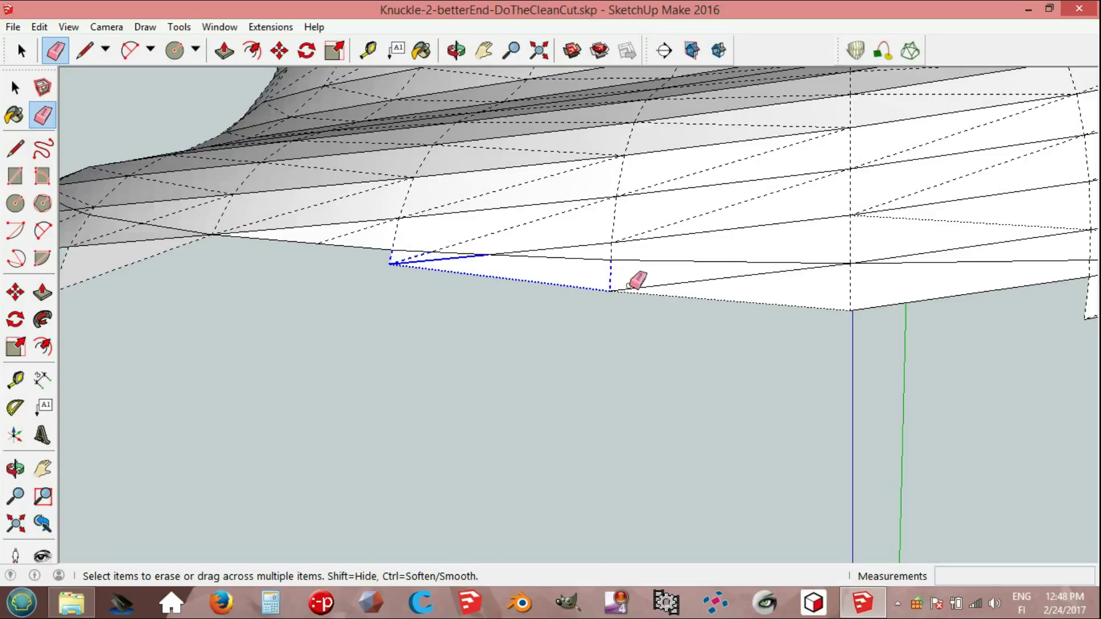
{"action": "left_click_drag", "start_coordinate": [629, 287], "coordinate": [858, 303]}
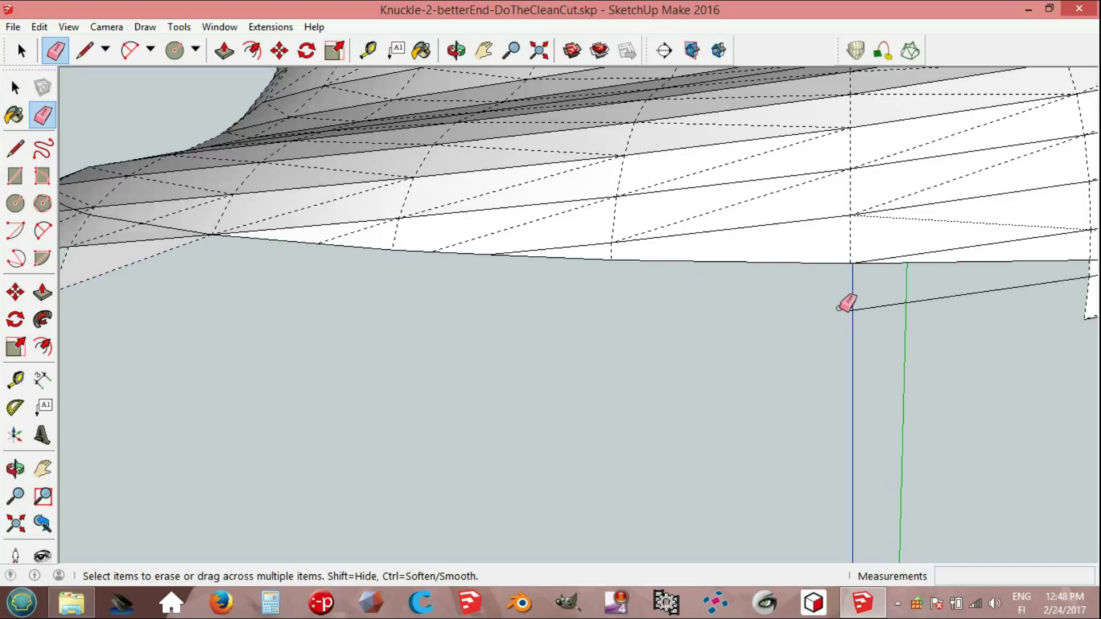
Erase the right-side flap, the lower flap and the last stray edges.
{"action": "middle_click_drag", "start_coordinate": [890, 305], "coordinate": [1028, 316]}
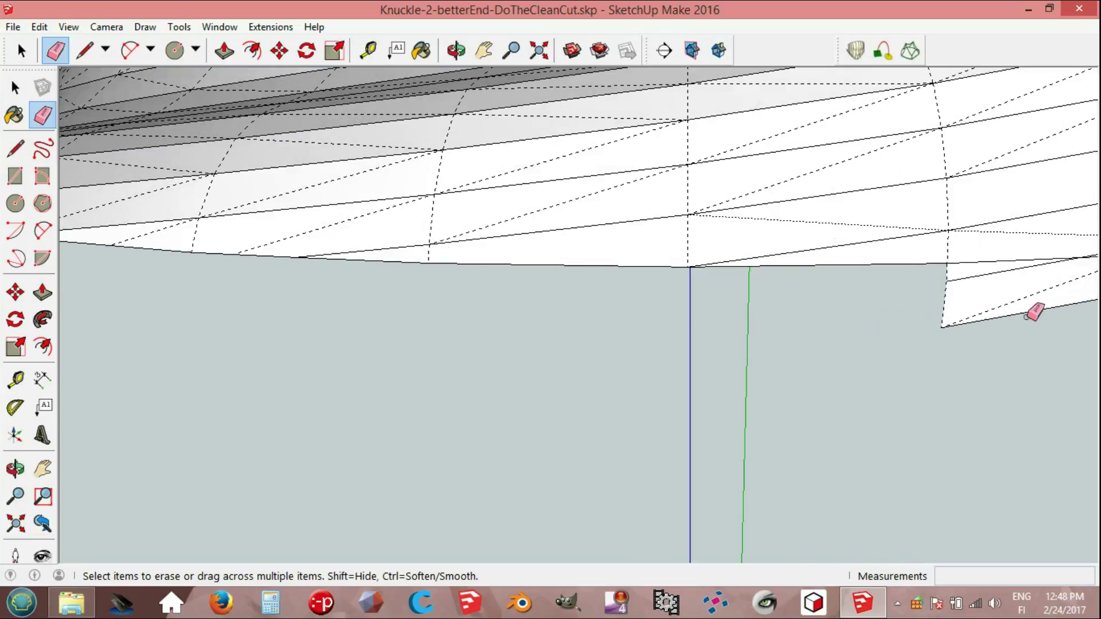
{"action": "mouse_move", "coordinate": [949, 271]}
{"action": "left_mouse_down"}
{"action": "mouse_move", "coordinate": [1052, 310]}
{"action": "mouse_move", "coordinate": [998, 308]}
{"action": "left_mouse_up"}
{"action": "mouse_move", "coordinate": [997, 309]}
{"action": "middle_mouse_down"}
{"action": "mouse_move", "coordinate": [934, 321]}
{"action": "mouse_move", "coordinate": [774, 182]}
{"action": "middle_mouse_up"}
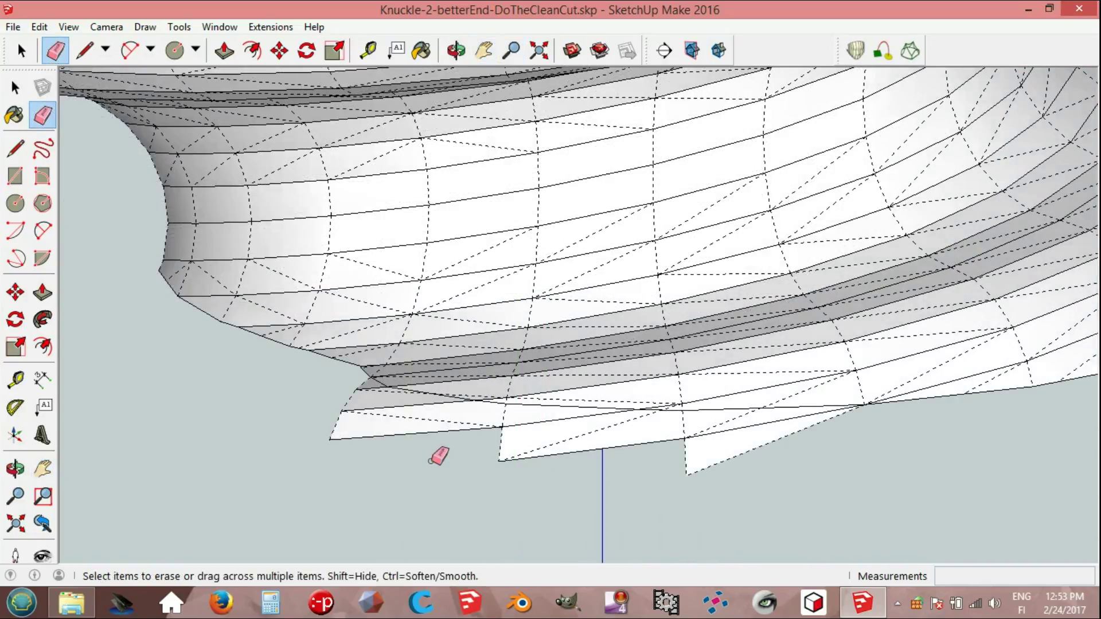
{"action": "mouse_move", "coordinate": [412, 436]}
{"action": "left_mouse_down"}
{"action": "mouse_move", "coordinate": [373, 395]}
{"action": "mouse_move", "coordinate": [363, 442]}
{"action": "left_mouse_up"}
{"action": "mouse_move", "coordinate": [481, 423]}
{"action": "left_mouse_down"}
{"action": "mouse_move", "coordinate": [635, 445]}
{"action": "mouse_move", "coordinate": [705, 425]}
{"action": "mouse_move", "coordinate": [786, 449]}
{"action": "left_mouse_up"}
{"action": "key", "text": "space"}
{"action": "middle_click_drag", "start_coordinate": [787, 450], "coordinate": [442, 430]}
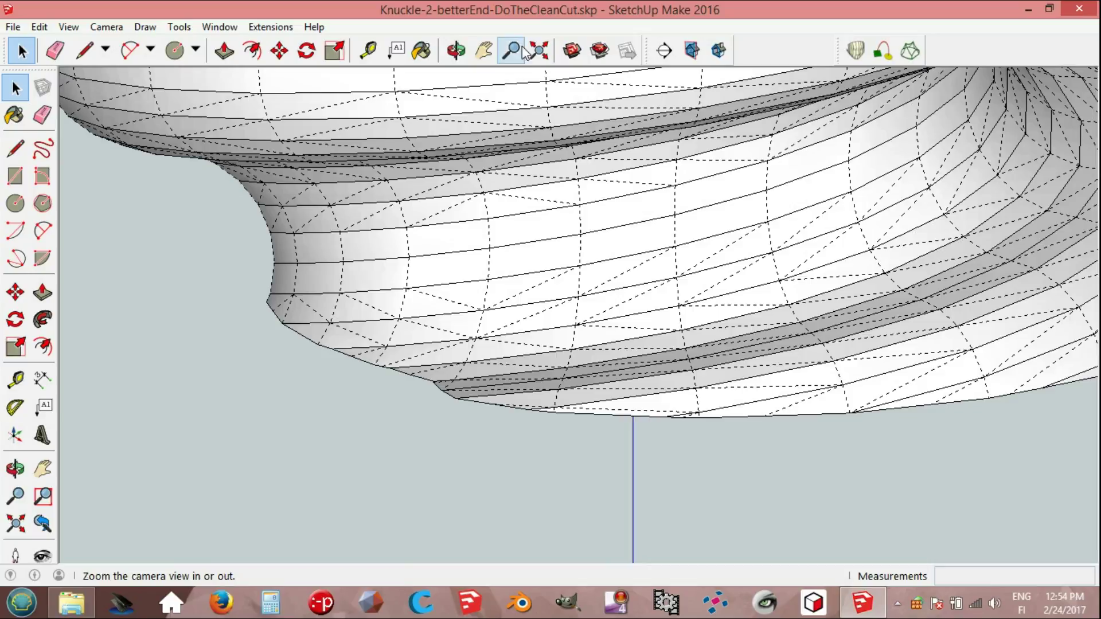
Delete the detached lower piece of the thread.
{"action": "left_click", "coordinate": [539, 54]}
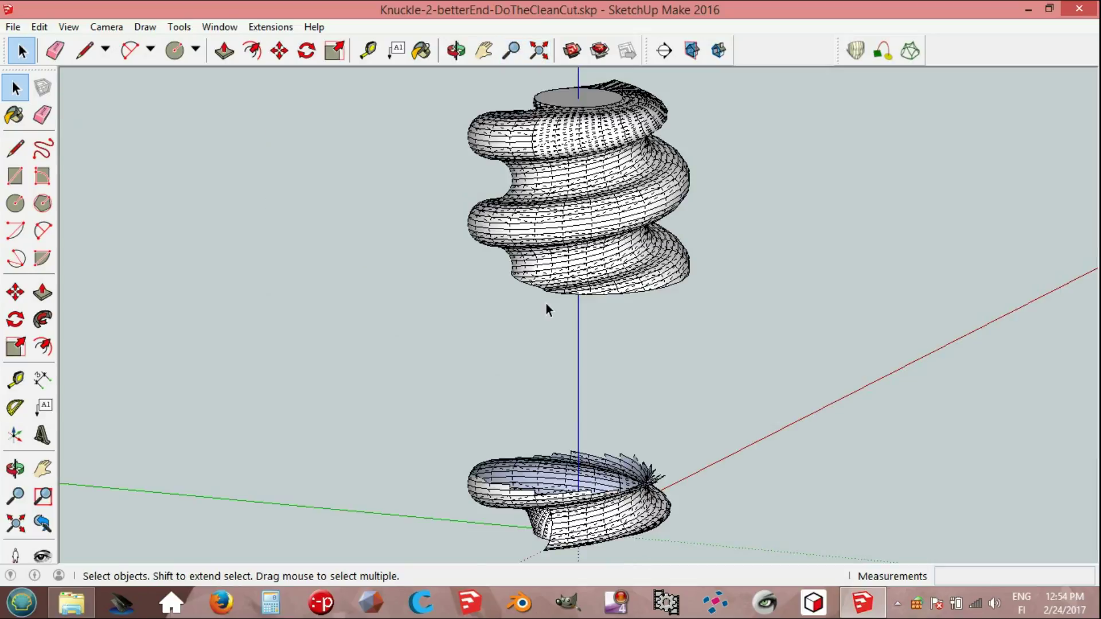
{"action": "middle_click_drag", "start_coordinate": [546, 303], "coordinate": [480, 401]}
{"action": "left_click_drag", "start_coordinate": [426, 388], "coordinate": [742, 558]}
{"action": "key", "text": "Delete"}
{"action": "scroll", "coordinate": [699, 370], "scroll_direction": "up", "scroll_amount": 2}
{"action": "scroll", "coordinate": [700, 370], "scroll_direction": "down", "scroll_amount": 2}
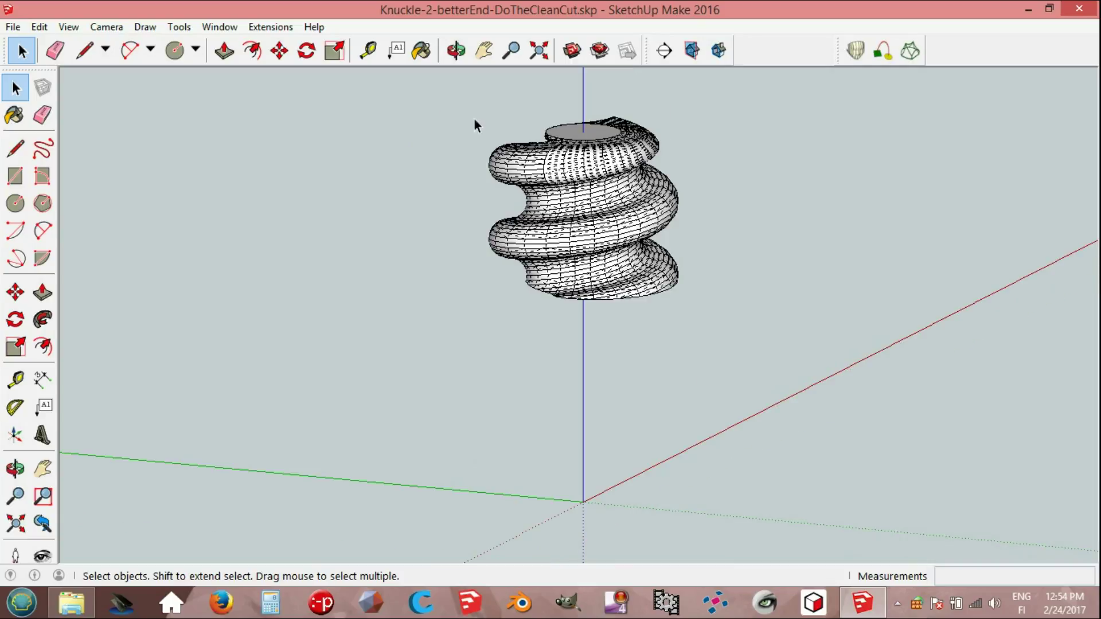
Group the whole spiral thread and move it 900 mm down the blue axis.
{"action": "left_click_drag", "start_coordinate": [426, 98], "coordinate": [772, 328]}
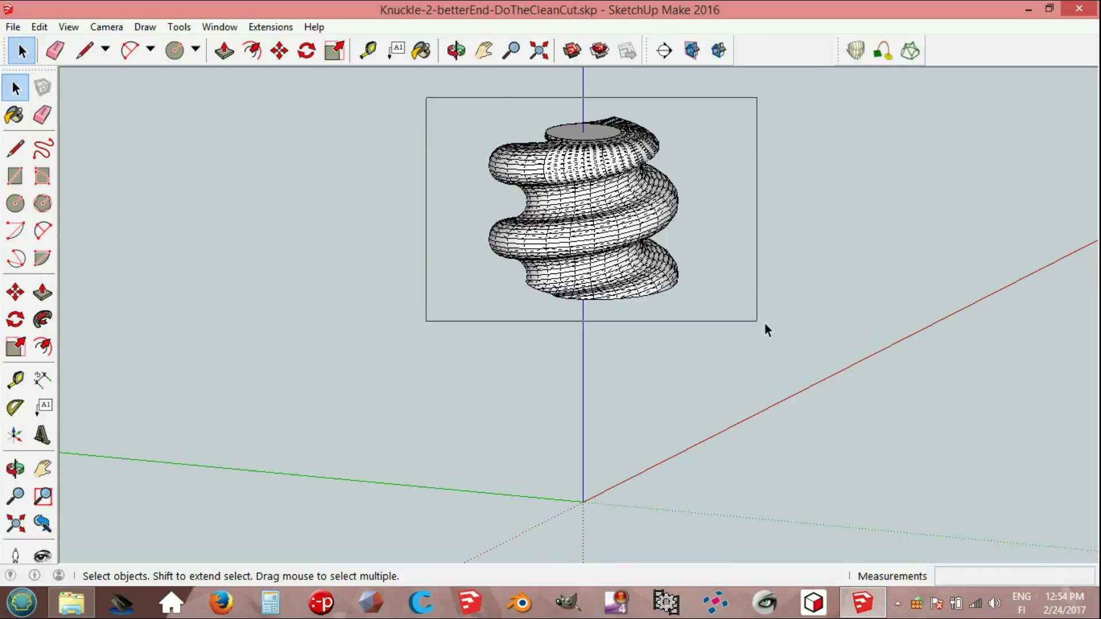
{"action": "mouse_move", "coordinate": [772, 328]}
{"action": "middle_mouse_down"}
{"action": "mouse_move", "coordinate": [719, 328]}
{"action": "mouse_move", "coordinate": [717, 344]}
{"action": "middle_mouse_up"}
{"action": "right_click", "coordinate": [542, 195]}
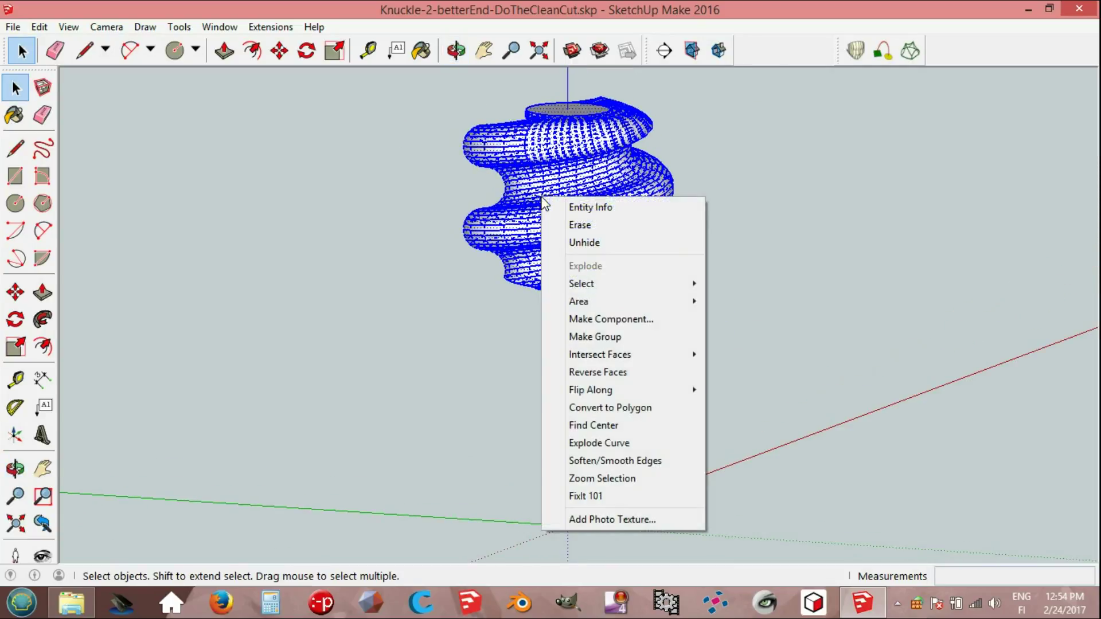
{"action": "left_click", "coordinate": [596, 337]}
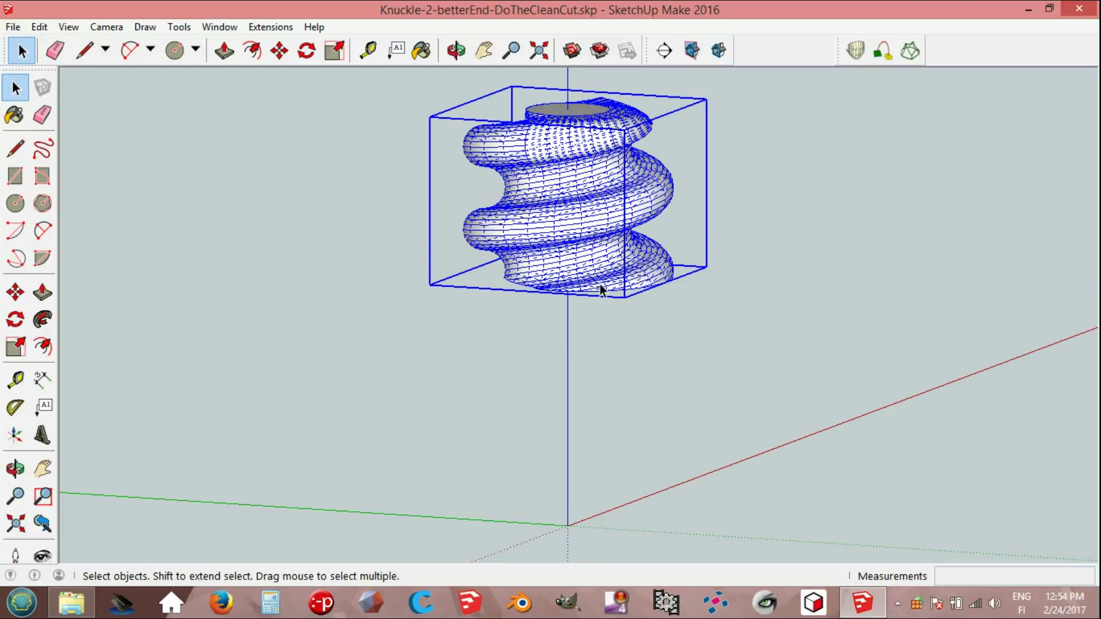
{"action": "key", "text": "m"}
{"action": "left_click", "coordinate": [568, 215]}
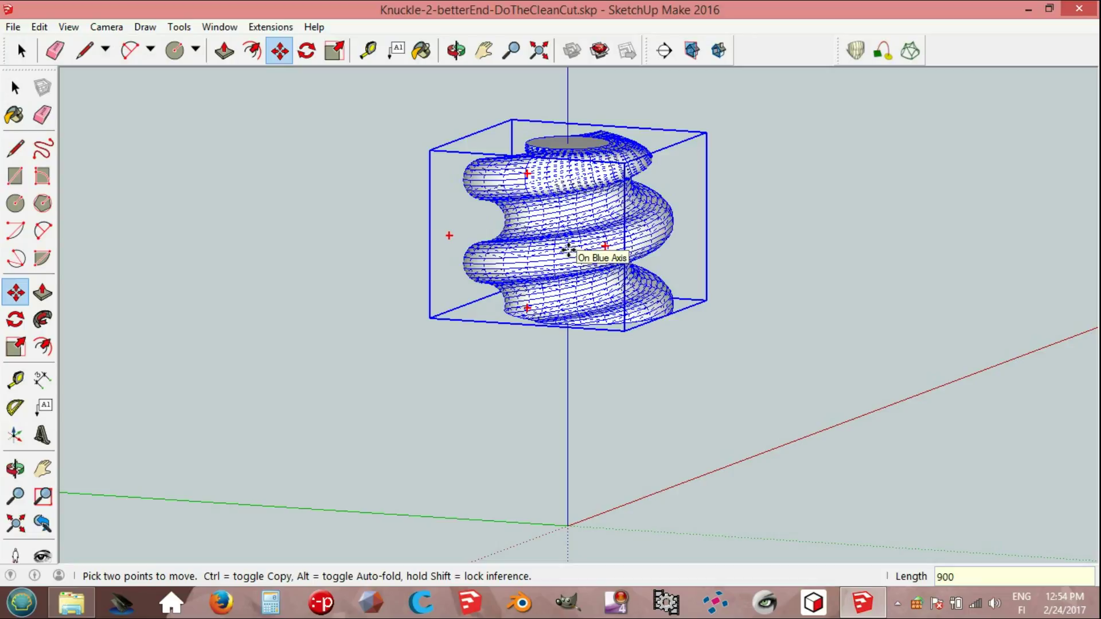
{"action": "key", "text": "Return"}
Explode the moved spiral group back into loose geometry.
{"action": "key", "text": "space"}
{"action": "mouse_move", "coordinate": [536, 423]}
{"action": "middle_mouse_down"}
{"action": "mouse_move", "coordinate": [570, 203]}
{"action": "mouse_move", "coordinate": [578, 373]}
{"action": "mouse_move", "coordinate": [602, 336]}
{"action": "mouse_move", "coordinate": [668, 449]}
{"action": "mouse_move", "coordinate": [576, 320]}
{"action": "middle_mouse_up"}
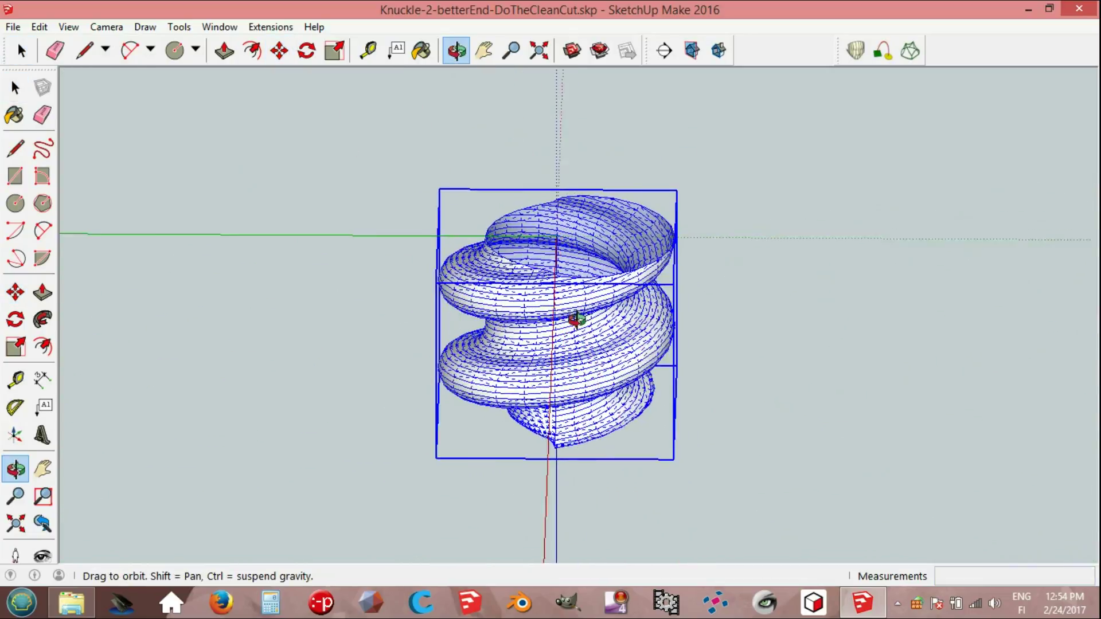
{"action": "left_click", "coordinate": [735, 315]}
{"action": "scroll", "coordinate": [729, 242], "scroll_direction": "up", "scroll_amount": 3}
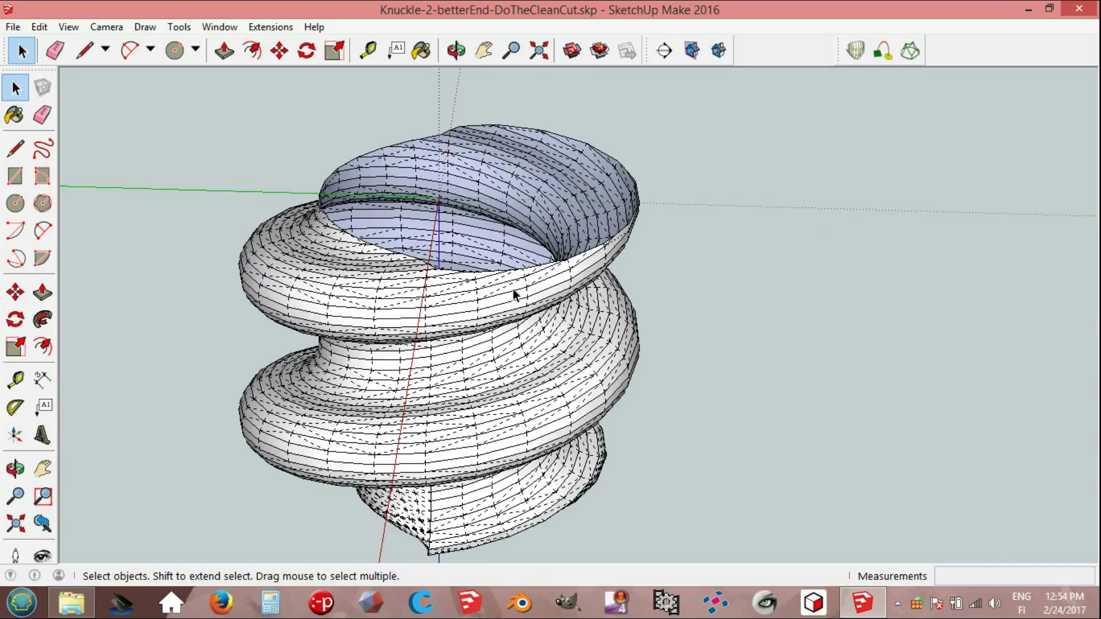
{"action": "right_click", "coordinate": [512, 287]}
{"action": "left_click", "coordinate": [577, 385]}
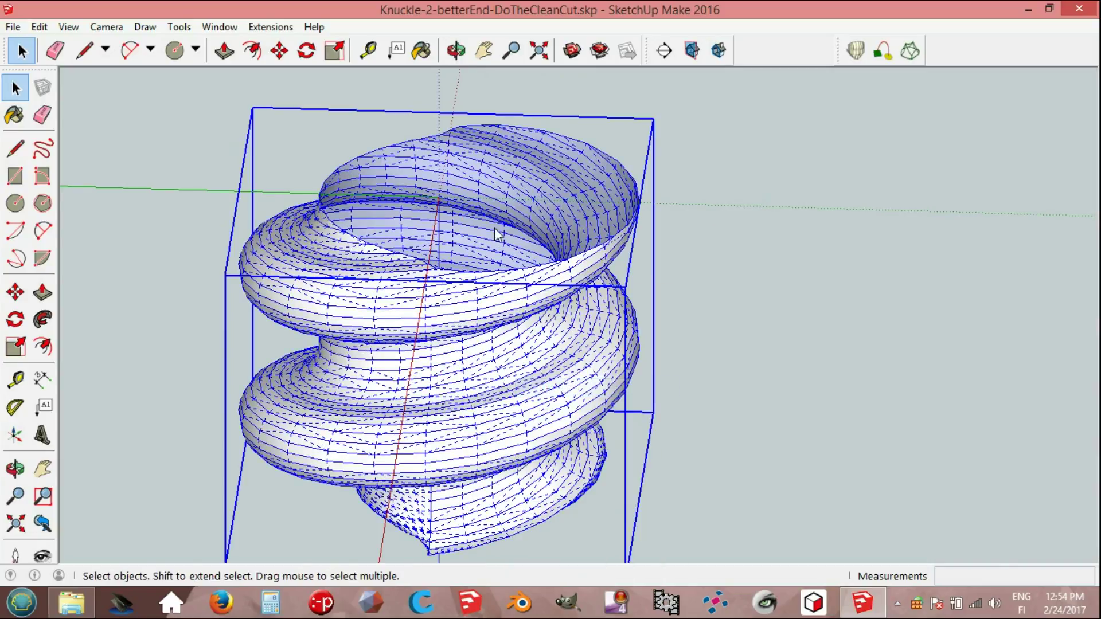
{"action": "left_click", "coordinate": [400, 126]}
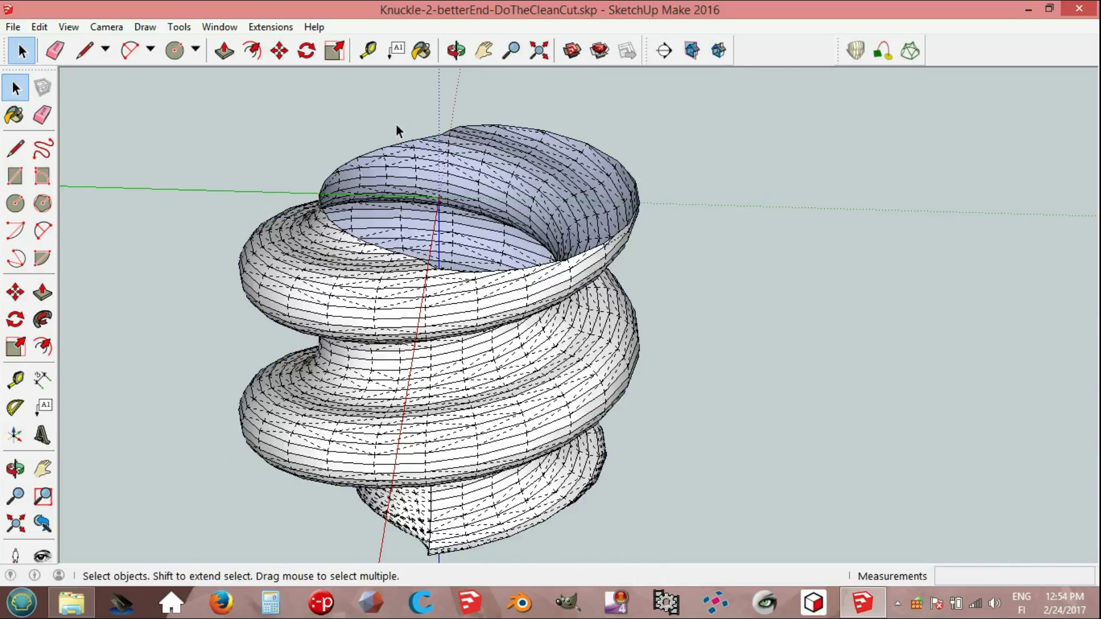
{"action": "scroll", "coordinate": [409, 121], "scroll_direction": "up", "scroll_amount": 2}
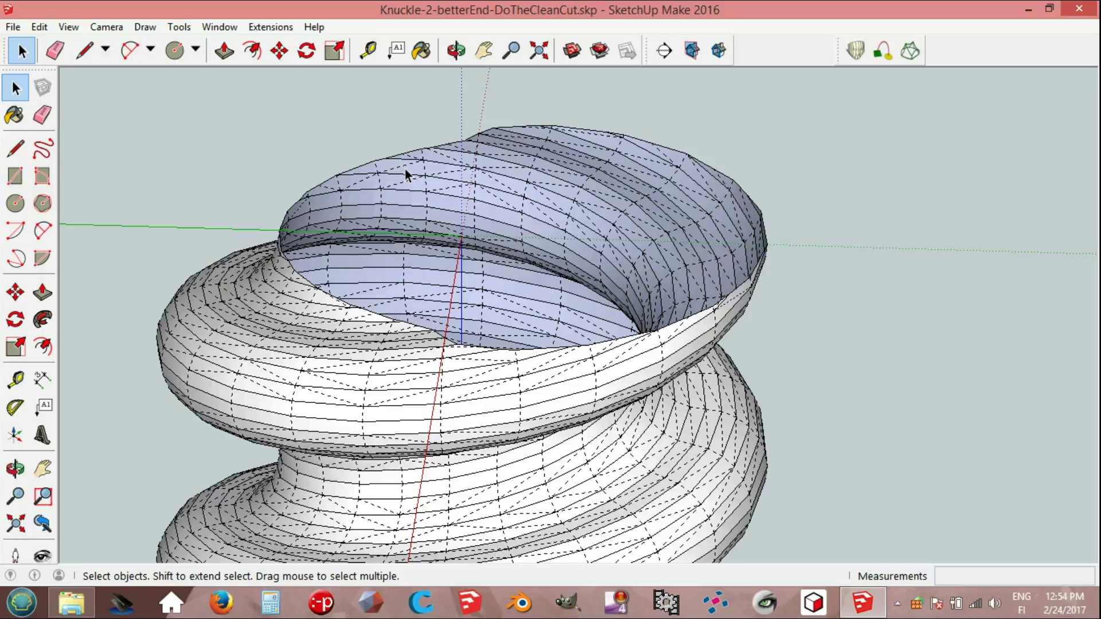
{"action": "middle_click_drag", "start_coordinate": [406, 175], "coordinate": [389, 211]}
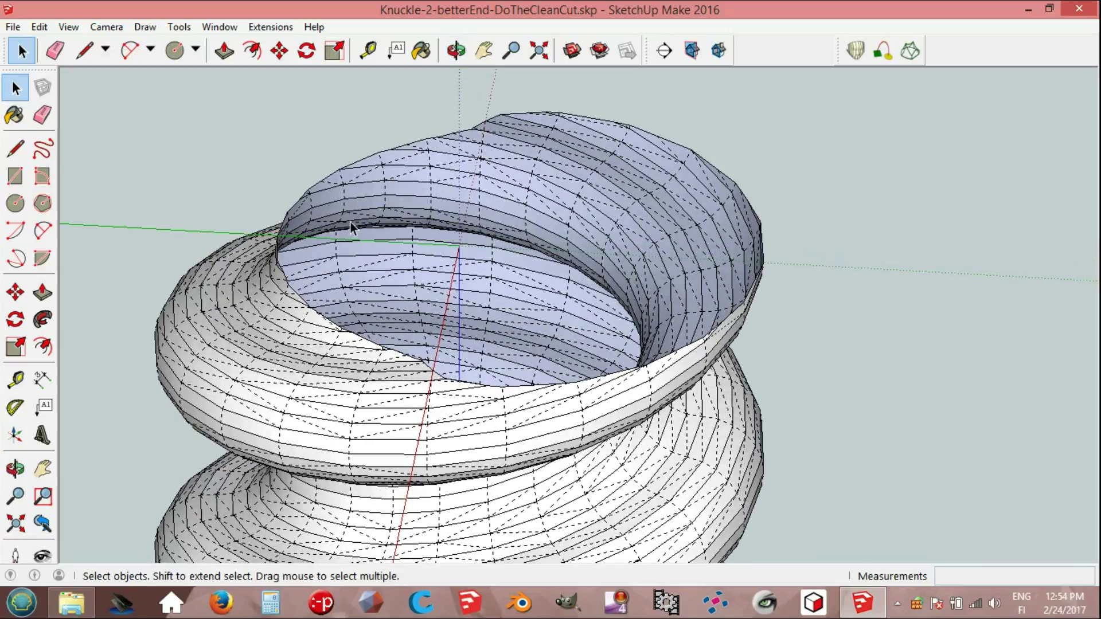
{"action": "key", "text": "l"}
{"action": "scroll", "coordinate": [610, 250], "scroll_direction": "up", "scroll_amount": 2}
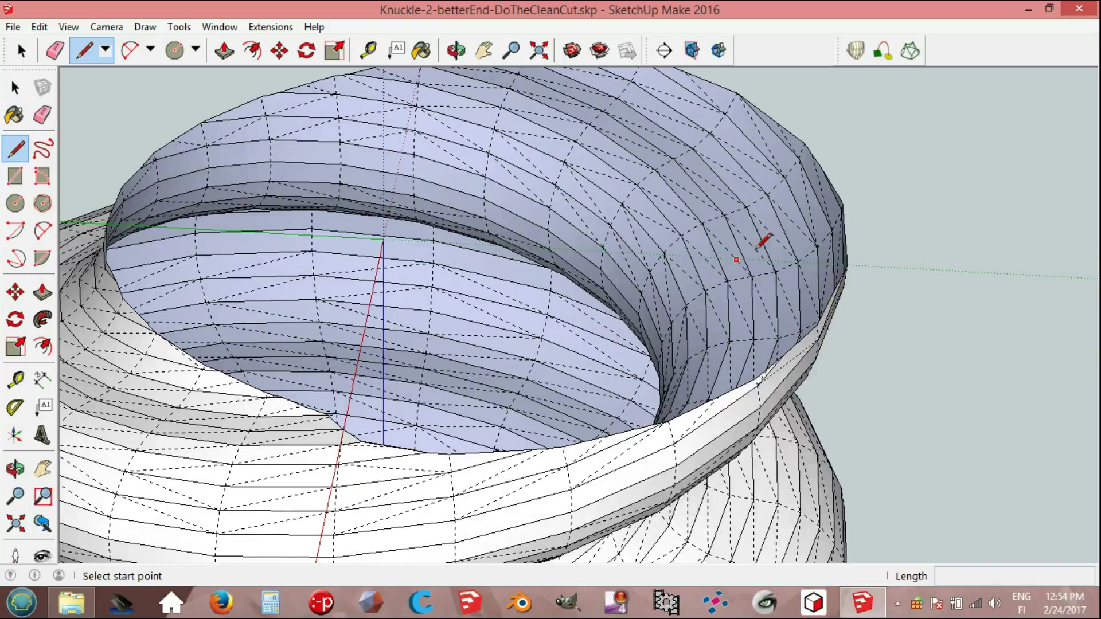
{"action": "left_click", "coordinate": [842, 202]}
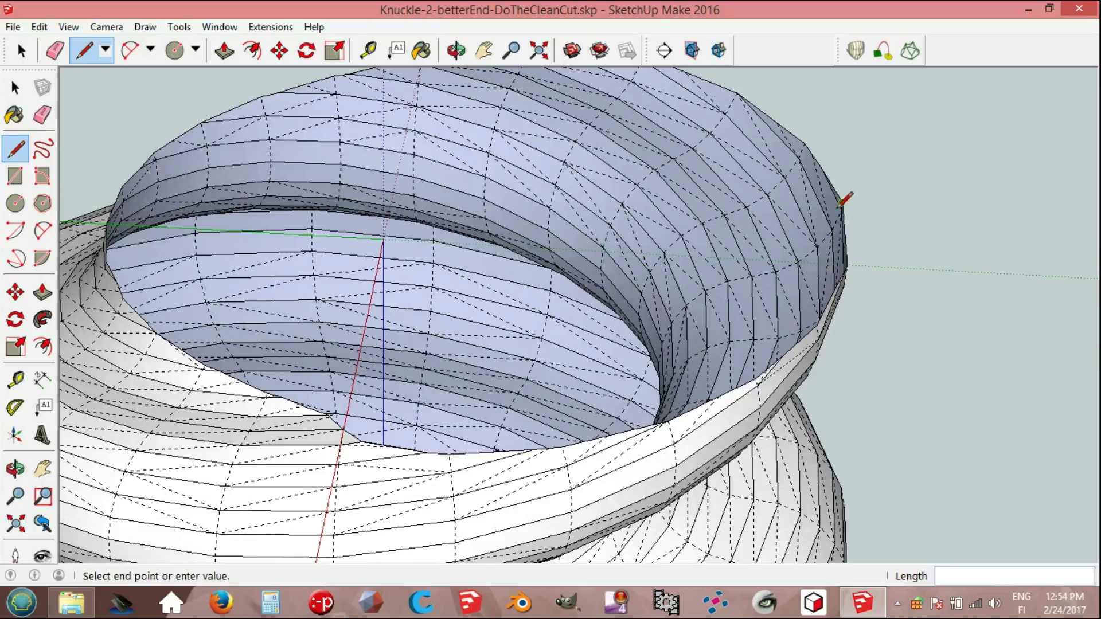
{"action": "middle_click_drag", "start_coordinate": [331, 211], "coordinate": [492, 226], "text": "shift"}
{"action": "scroll", "coordinate": [279, 180], "scroll_direction": "up", "scroll_amount": 3}
{"action": "scroll", "coordinate": [275, 191], "scroll_direction": "up", "scroll_amount": 2}
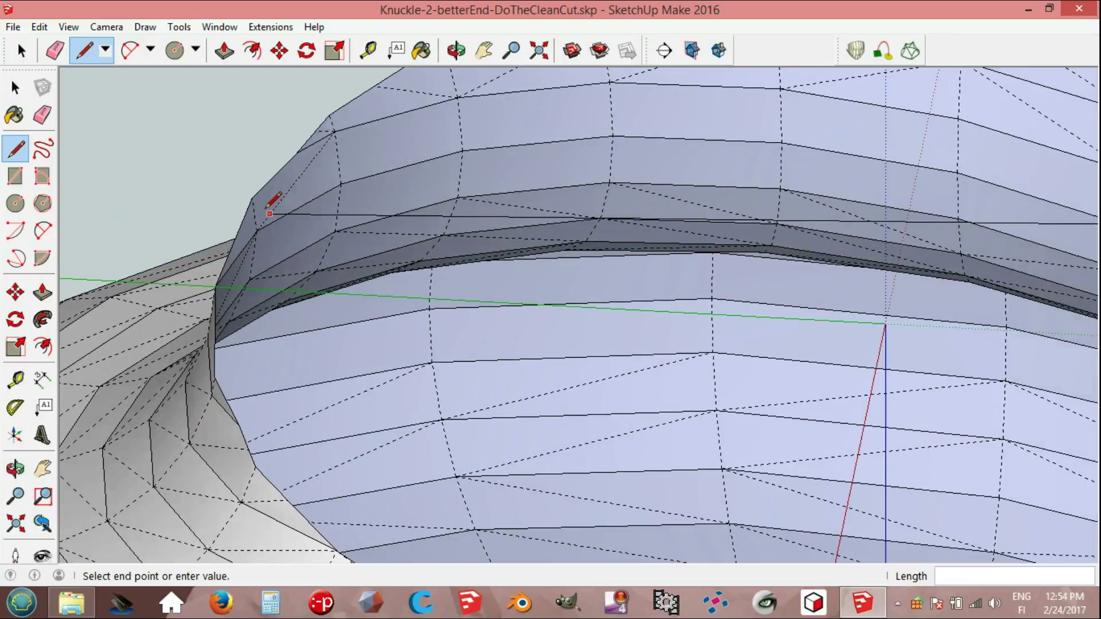
{"action": "left_click", "coordinate": [252, 198]}
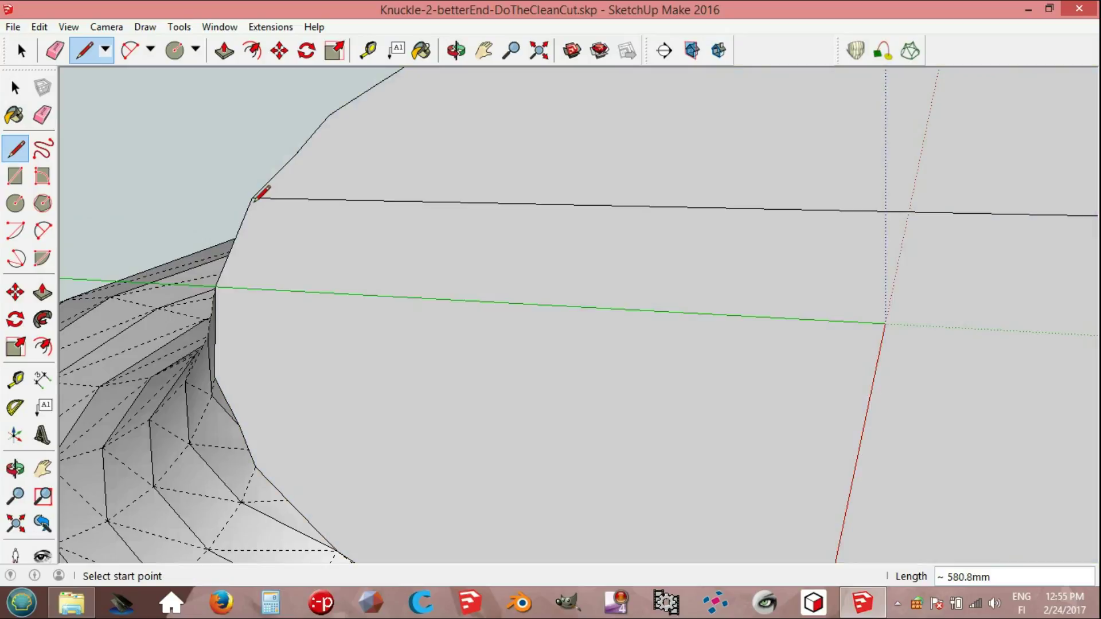
{"action": "key", "text": "space"}
{"action": "scroll", "coordinate": [284, 235], "scroll_direction": "down", "scroll_amount": 3}
{"action": "scroll", "coordinate": [484, 373], "scroll_direction": "down", "scroll_amount": 2}
{"action": "mouse_move", "coordinate": [484, 374]}
{"action": "middle_mouse_down"}
{"action": "mouse_move", "coordinate": [492, 290]}
{"action": "mouse_move", "coordinate": [376, 251]}
{"action": "mouse_move", "coordinate": [398, 327]}
{"action": "mouse_move", "coordinate": [554, 363]}
{"action": "middle_mouse_up"}
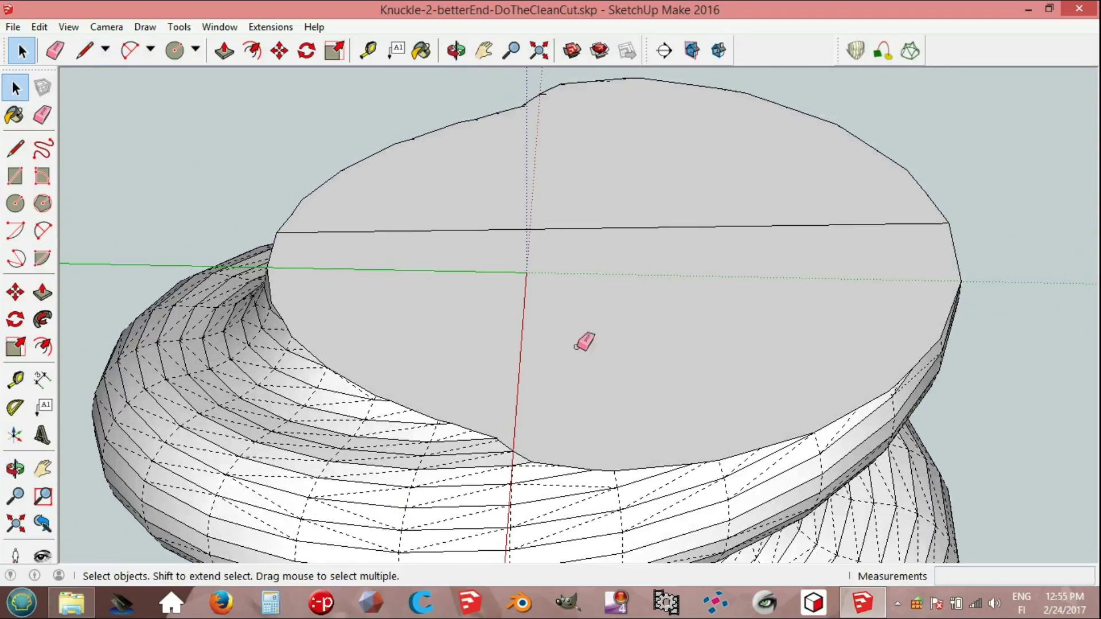
{"action": "key", "text": "e"}
{"action": "left_click", "coordinate": [659, 227]}
{"action": "scroll", "coordinate": [649, 279], "scroll_direction": "down", "scroll_amount": 2}
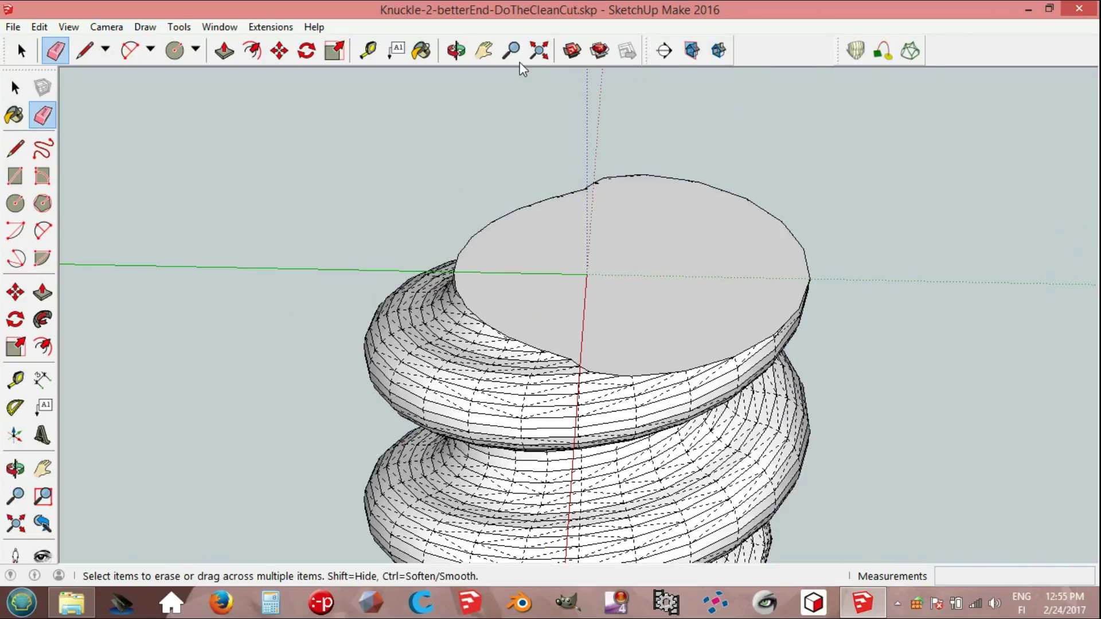
{"action": "left_click", "coordinate": [484, 50]}
{"action": "left_click_drag", "start_coordinate": [567, 275], "coordinate": [515, 332]}
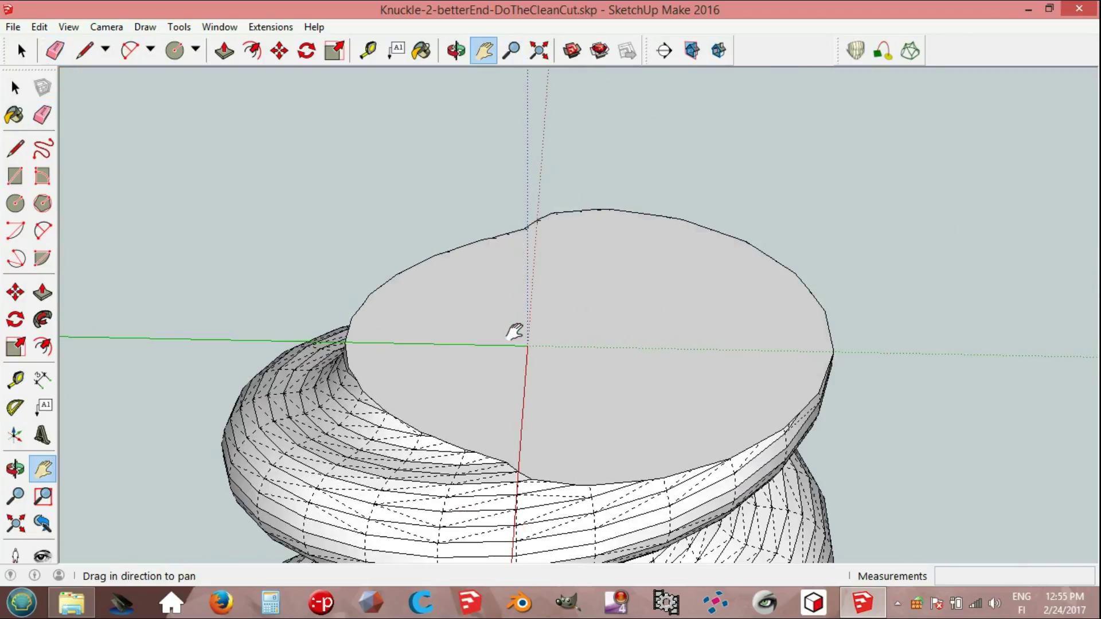
{"action": "key", "text": "space"}
{"action": "scroll", "coordinate": [562, 304], "scroll_direction": "down", "scroll_amount": 3}
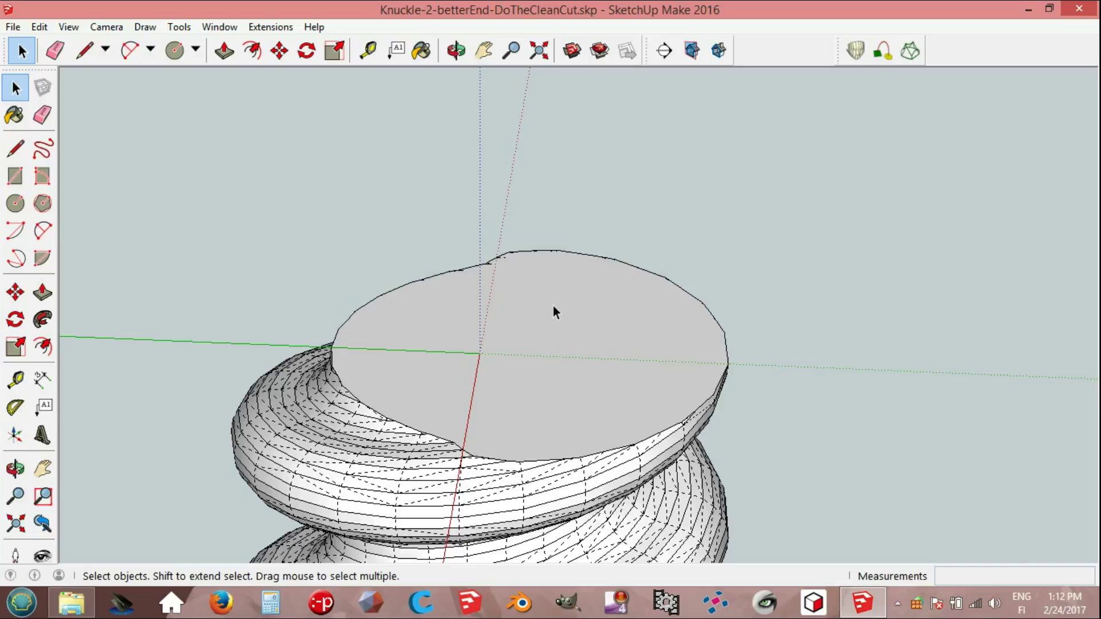
{"action": "left_click", "coordinate": [554, 307]}
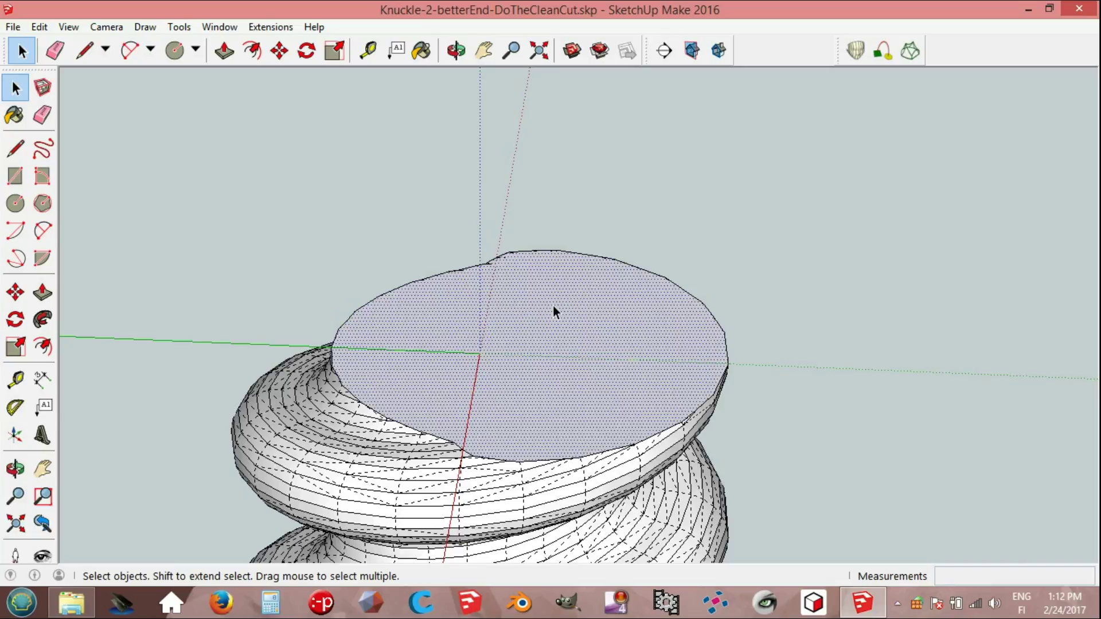
{"action": "key", "text": "Delete"}
{"action": "scroll", "coordinate": [492, 350], "scroll_direction": "up", "scroll_amount": 3}
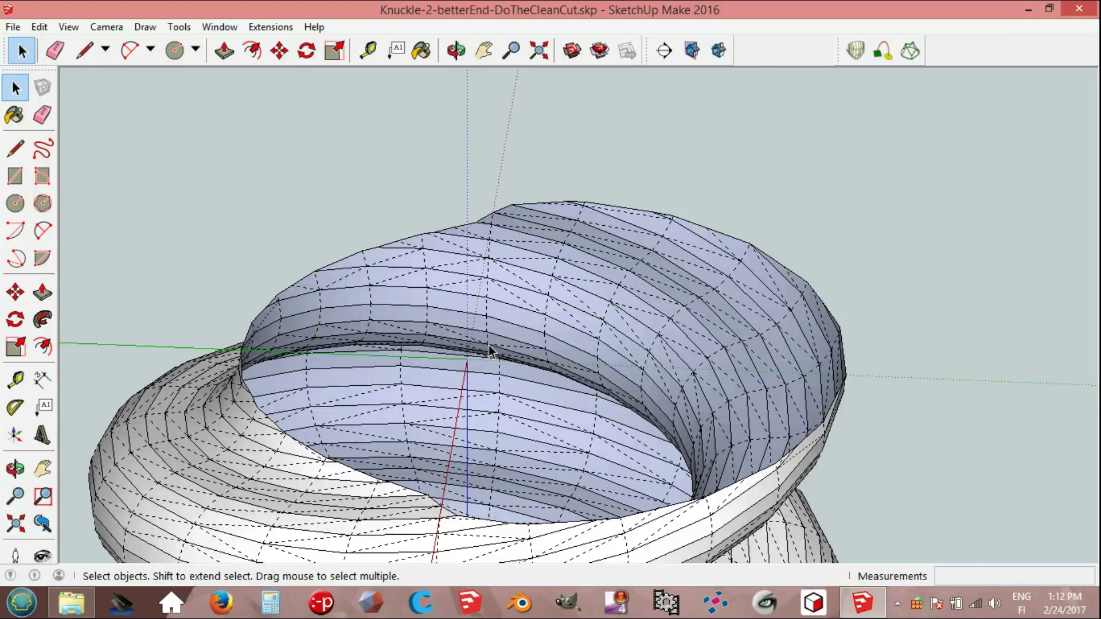
{"action": "key", "text": "l"}
Draw a line from the origin at the top centre out to the rim along the green axis.
{"action": "left_click", "coordinate": [468, 359]}
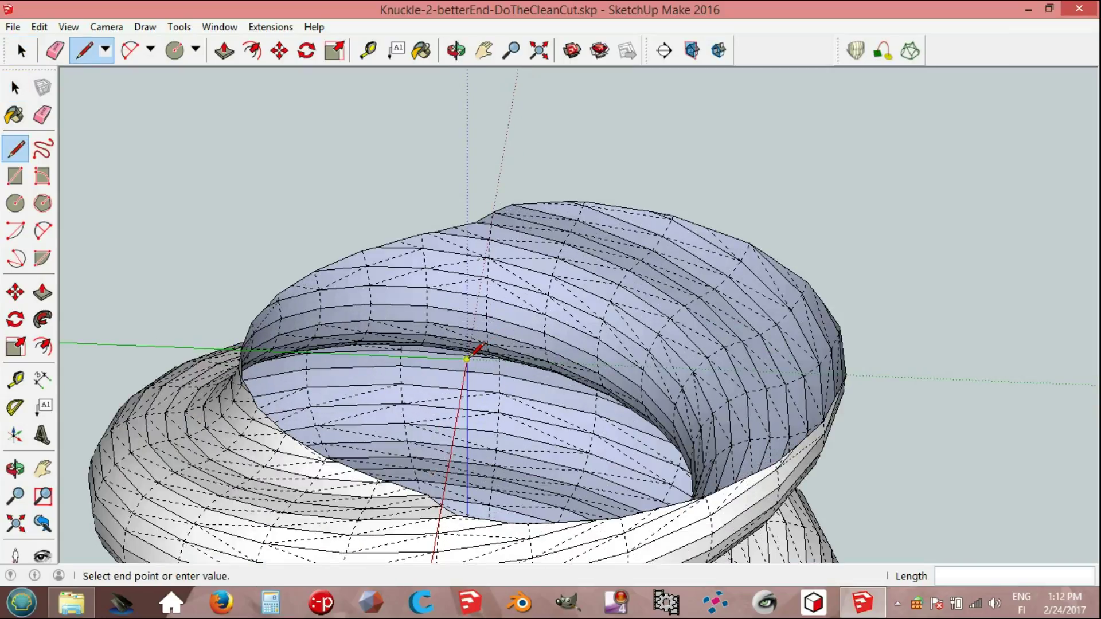
{"action": "left_click", "coordinate": [846, 375]}
{"action": "scroll", "coordinate": [847, 375], "scroll_direction": "down", "scroll_amount": 2}
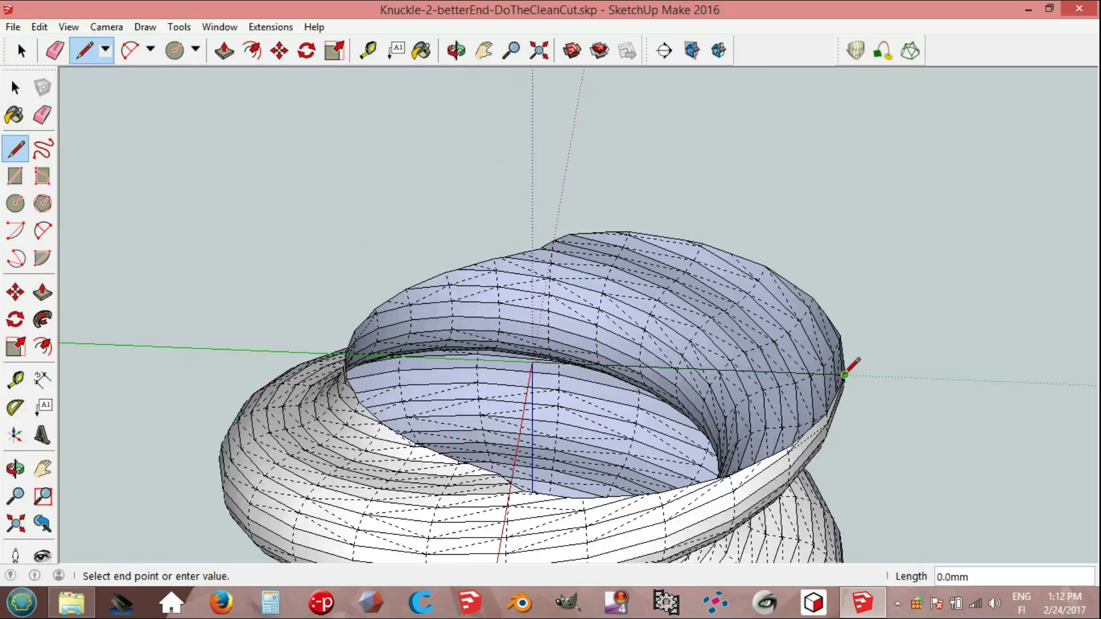
{"action": "key", "text": "space"}
{"action": "left_click", "coordinate": [659, 367]}
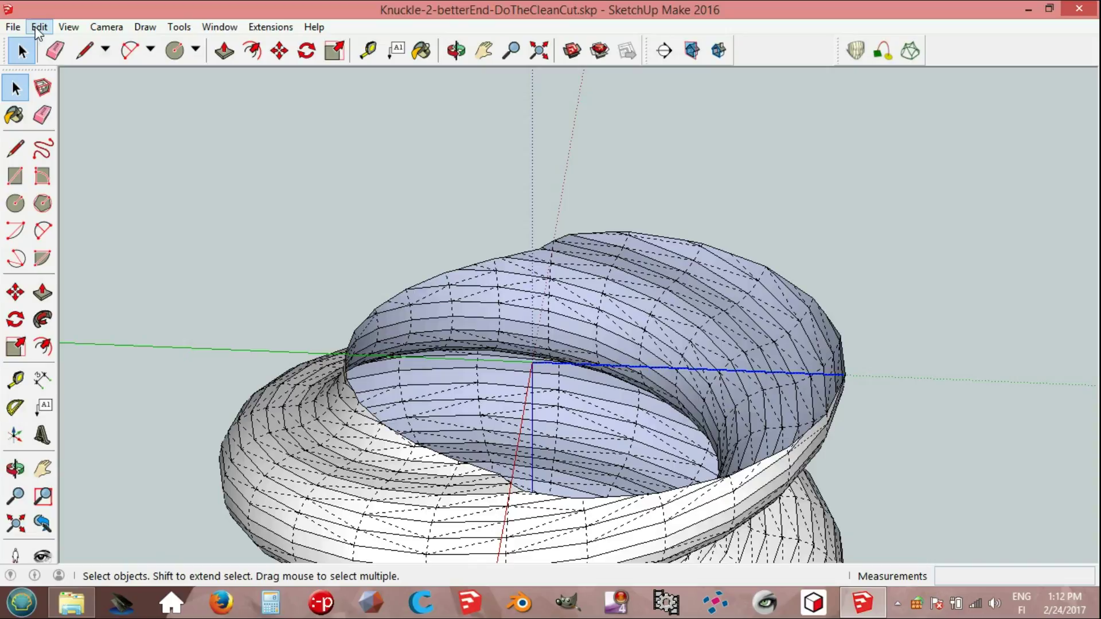
Group the radius line, copy it, and paste the copy in place.
{"action": "left_click", "coordinate": [39, 27]}
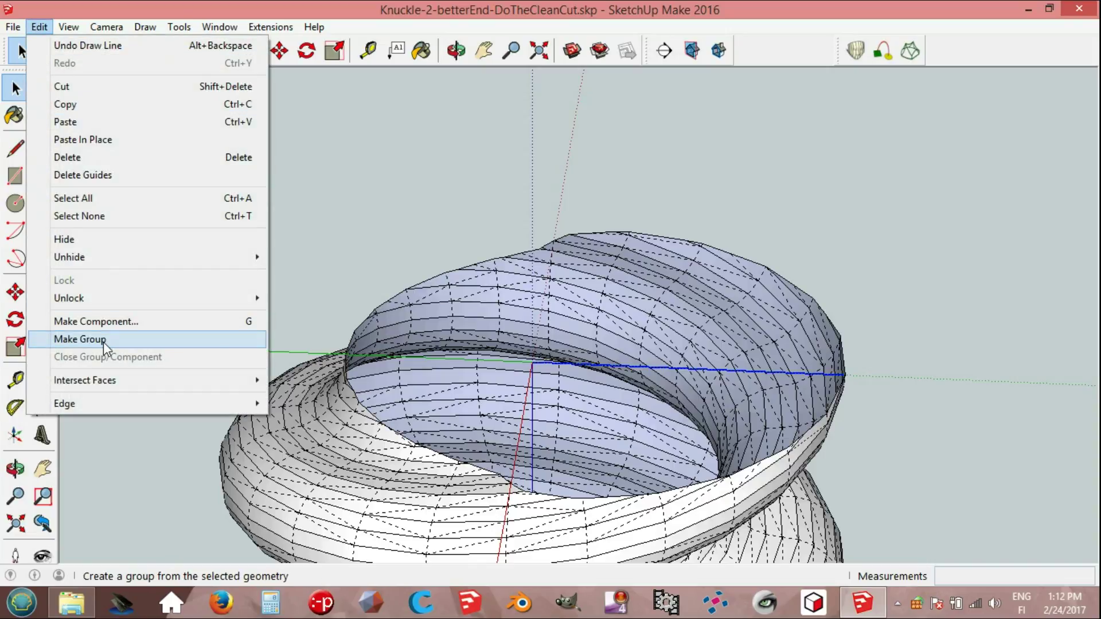
{"action": "left_click", "coordinate": [103, 342]}
{"action": "left_click", "coordinate": [39, 27]}
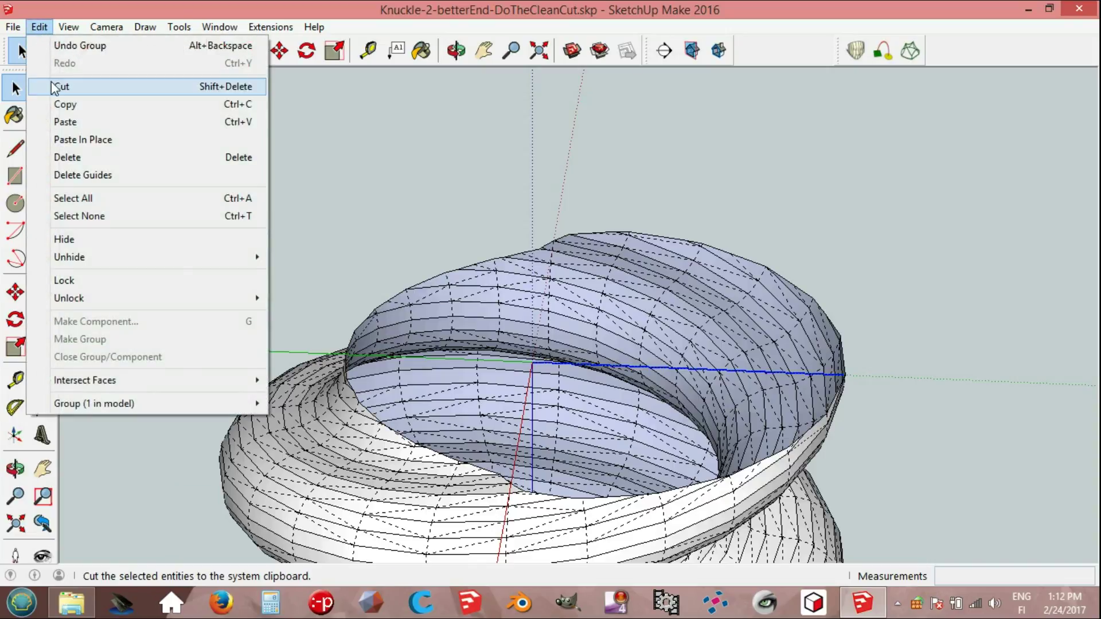
{"action": "left_click", "coordinate": [63, 103]}
{"action": "left_click", "coordinate": [40, 27]}
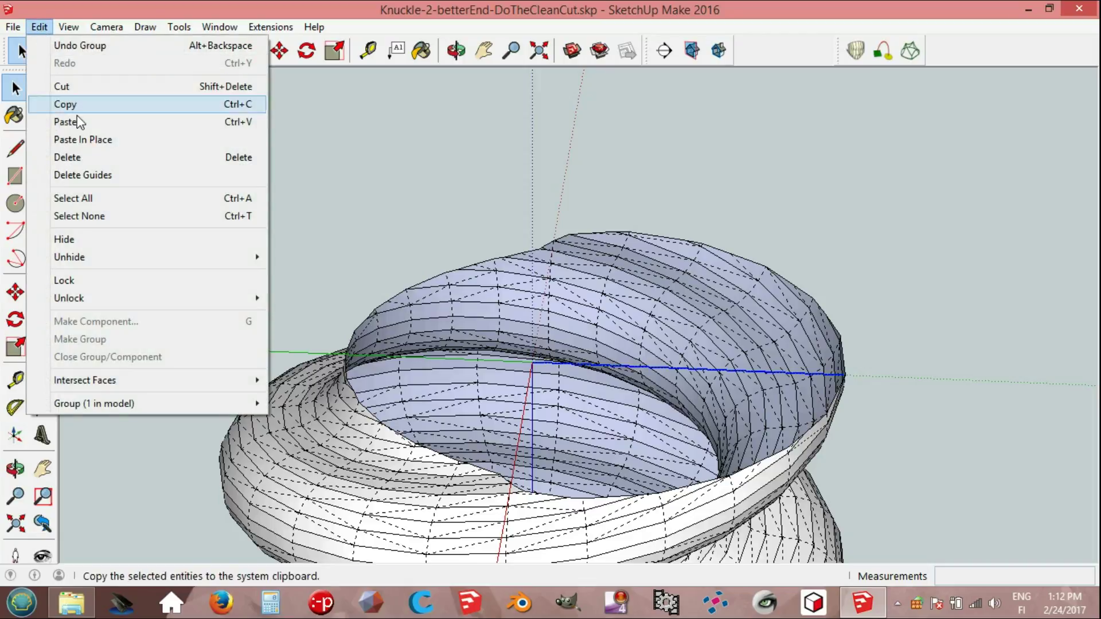
{"action": "left_click", "coordinate": [89, 143]}
{"action": "middle_click_drag", "start_coordinate": [224, 197], "coordinate": [260, 84]}
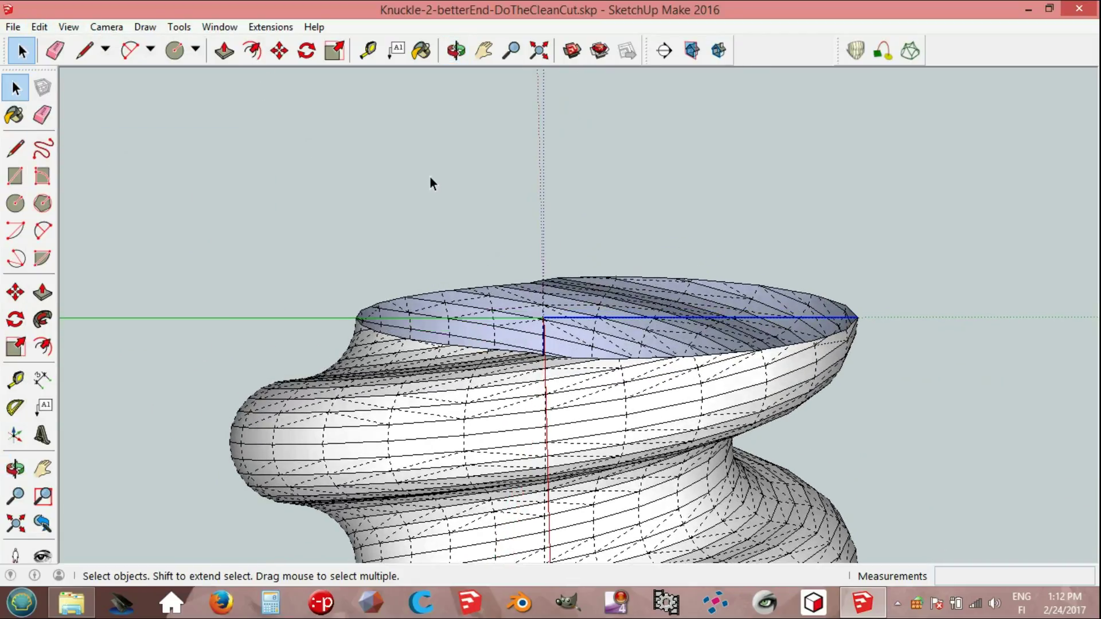
Rotate the pasted radius line 90° about the top centre point.
{"action": "key", "text": "q"}
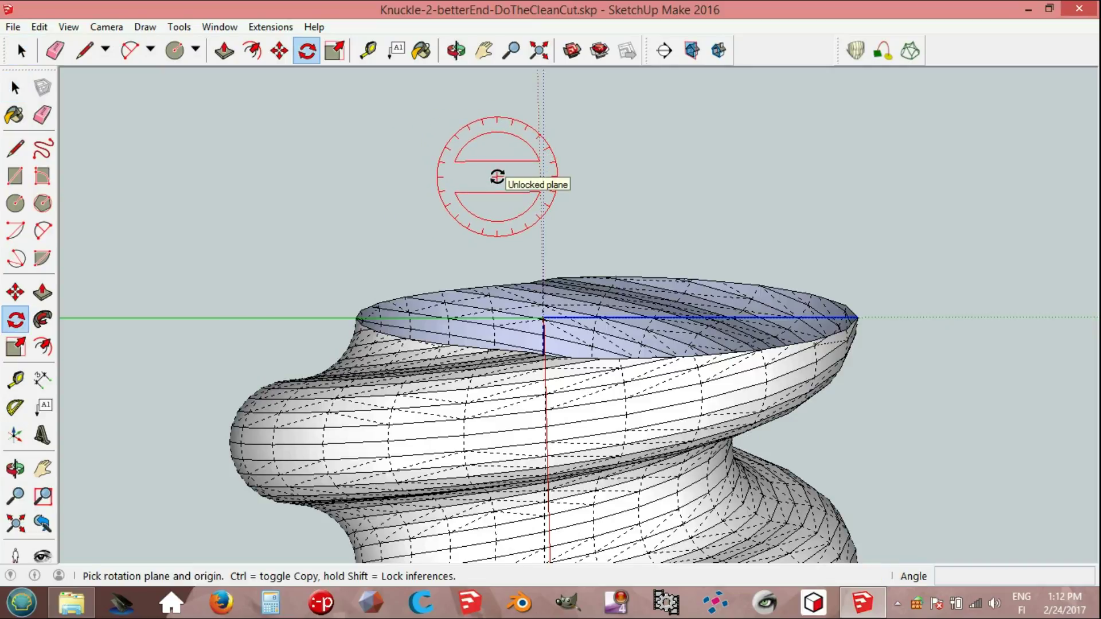
{"action": "left_click", "coordinate": [543, 317]}
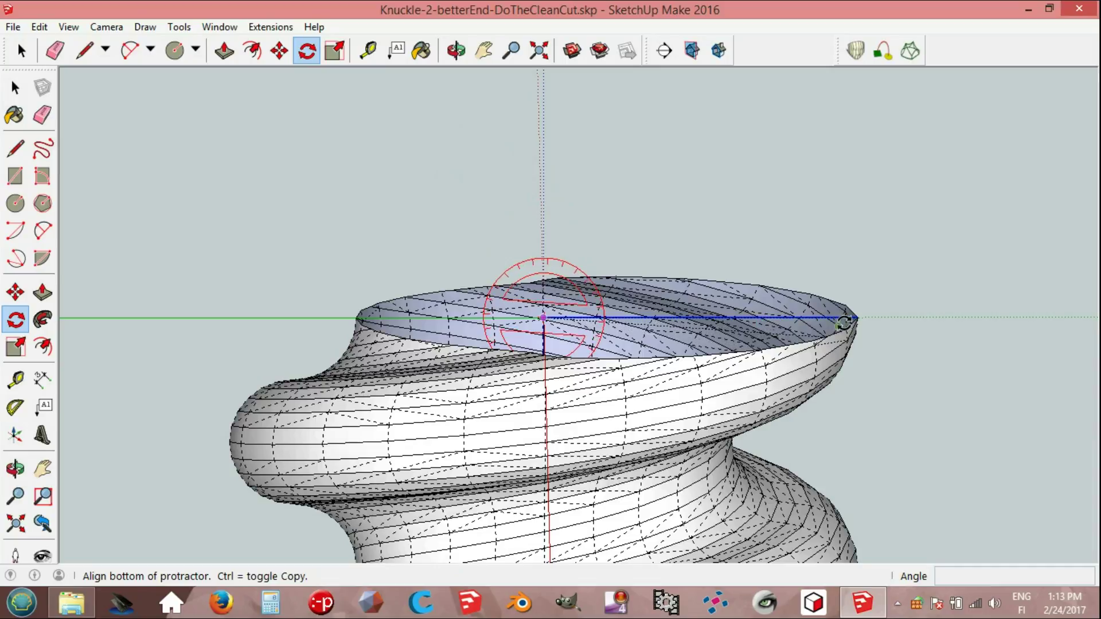
{"action": "left_click", "coordinate": [858, 318]}
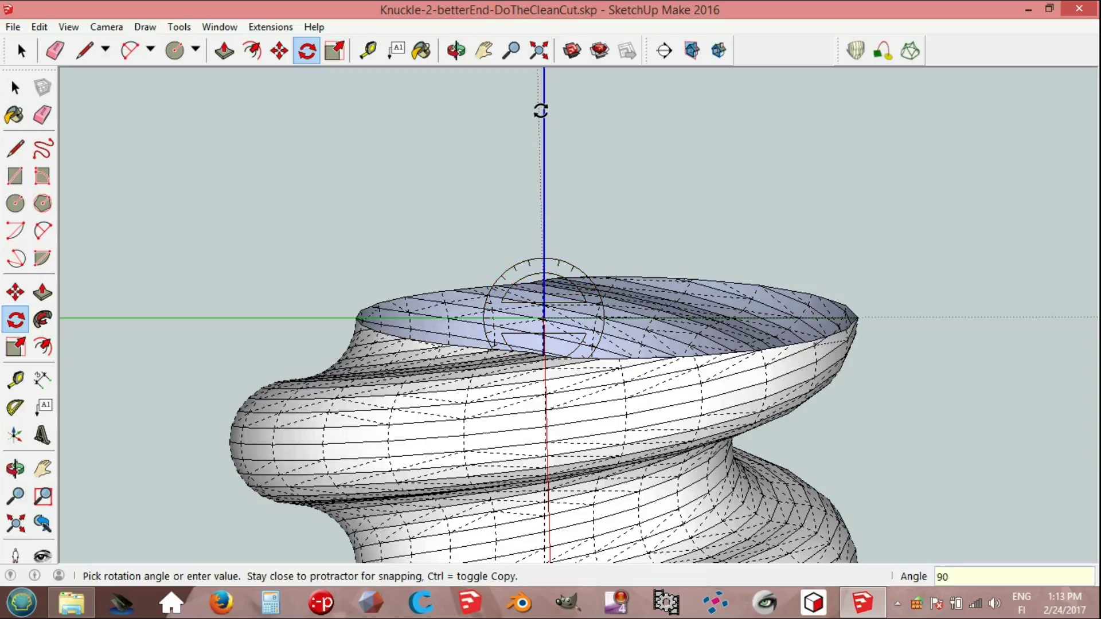
{"action": "key", "text": "space"}
{"action": "scroll", "coordinate": [554, 129], "scroll_direction": "down", "scroll_amount": 2}
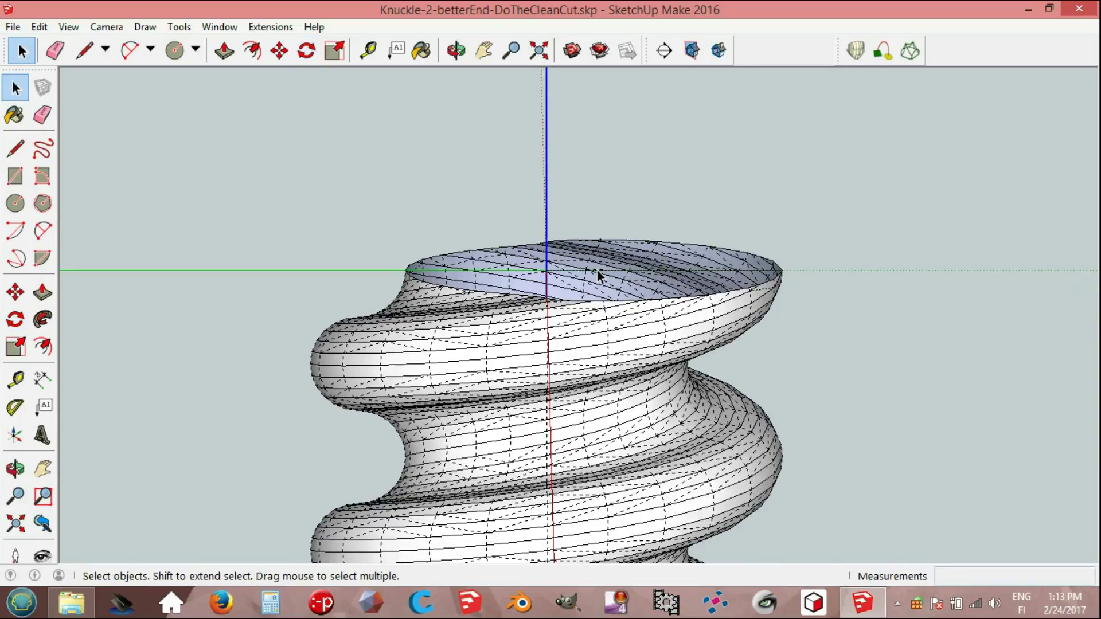
{"action": "scroll", "coordinate": [577, 275], "scroll_direction": "up", "scroll_amount": 1}
{"action": "scroll", "coordinate": [576, 275], "scroll_direction": "up", "scroll_amount": 1}
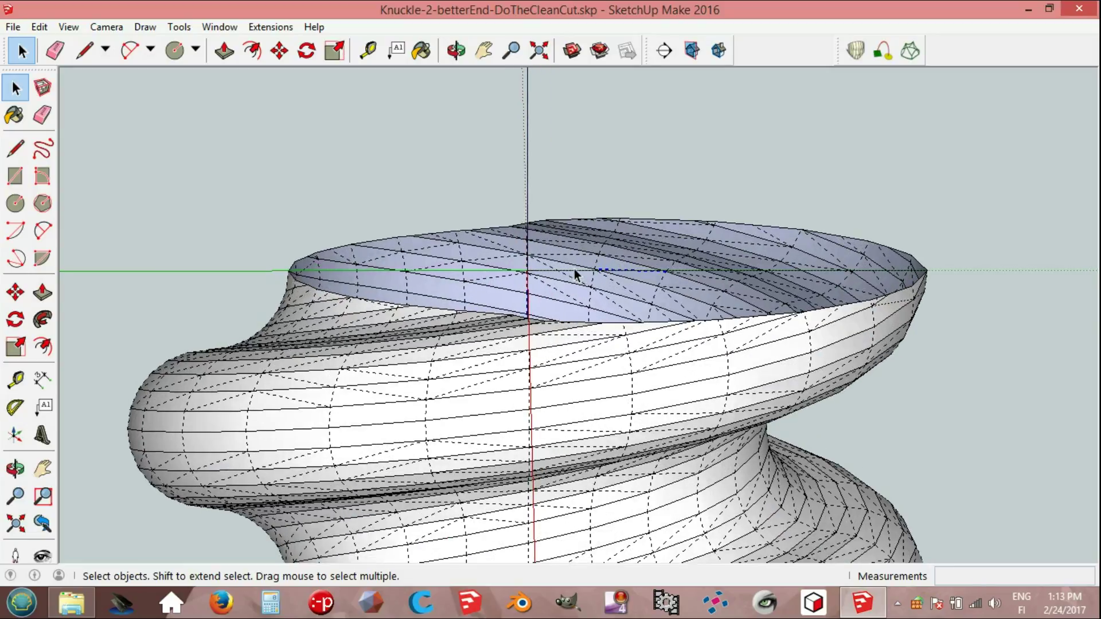
Select the radius edge on the thread's top face, ready to move it.
{"action": "left_click", "coordinate": [574, 271]}
{"action": "scroll", "coordinate": [572, 271], "scroll_direction": "down", "scroll_amount": 1}
{"action": "scroll", "coordinate": [572, 271], "scroll_direction": "down", "scroll_amount": 1}
{"action": "scroll", "coordinate": [597, 135], "scroll_direction": "down", "scroll_amount": 1}
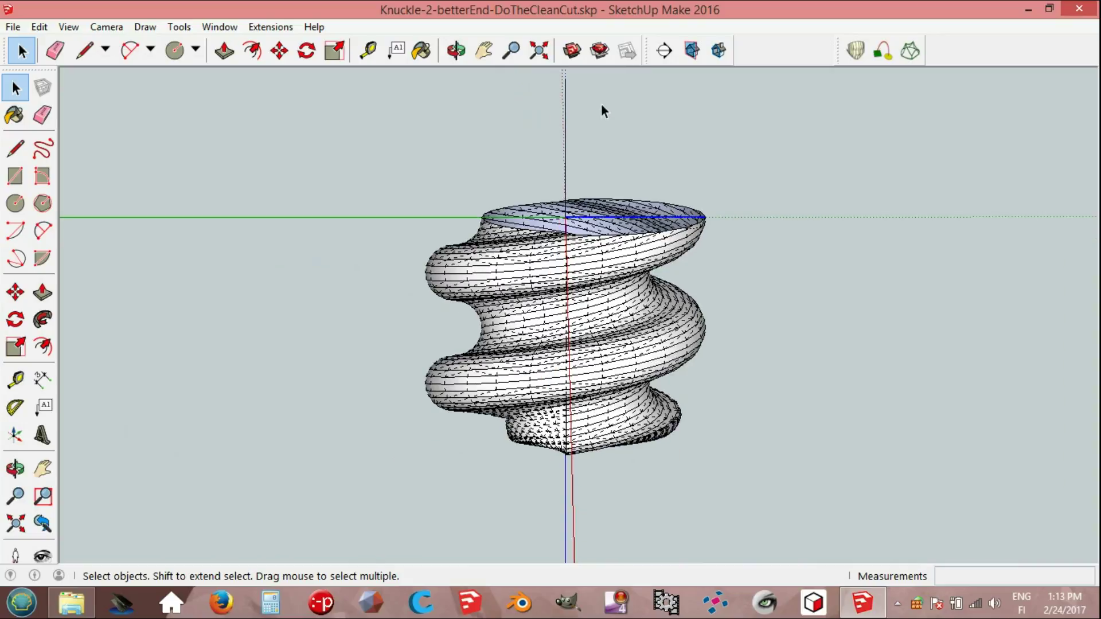
{"action": "scroll", "coordinate": [605, 86], "scroll_direction": "up", "scroll_amount": 1}
{"action": "scroll", "coordinate": [591, 115], "scroll_direction": "up", "scroll_amount": 1}
{"action": "key", "text": "m"}
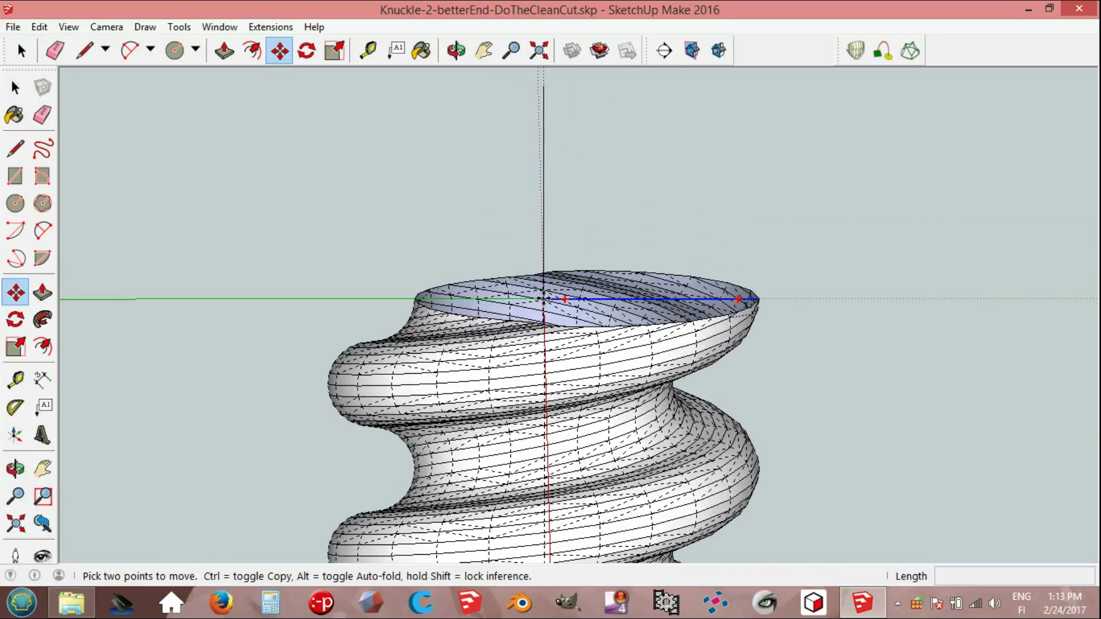
Raise the radius edge straight up above the thread's centre and explode the edges.
{"action": "left_click", "coordinate": [543, 299]}
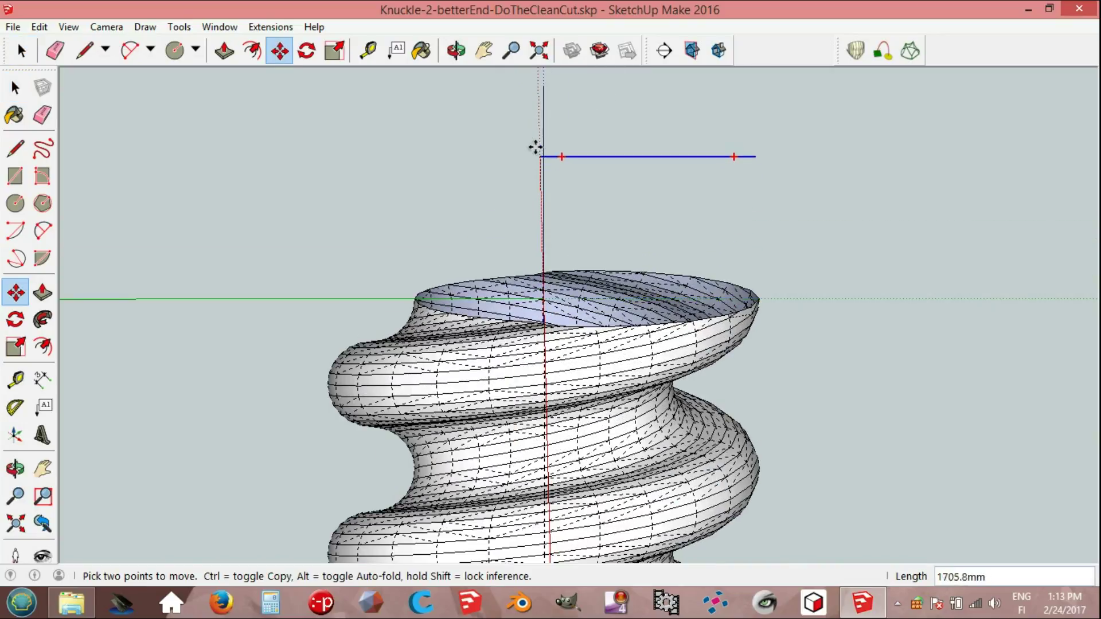
{"action": "left_click", "coordinate": [543, 91]}
{"action": "key", "text": "space"}
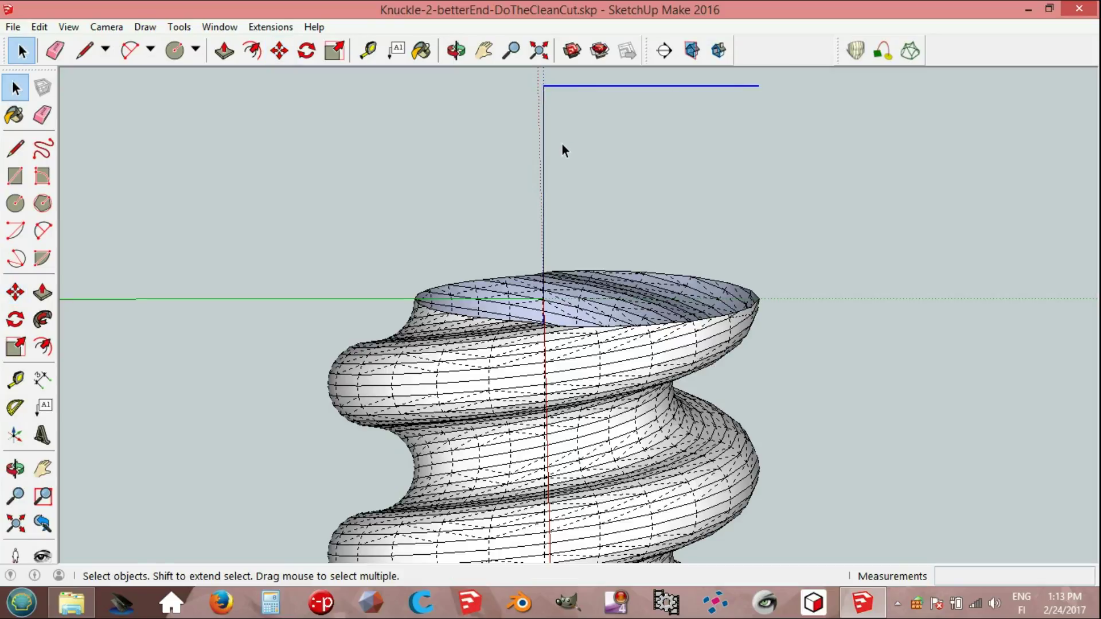
{"action": "left_click", "coordinate": [544, 143]}
{"action": "right_click", "coordinate": [545, 140]}
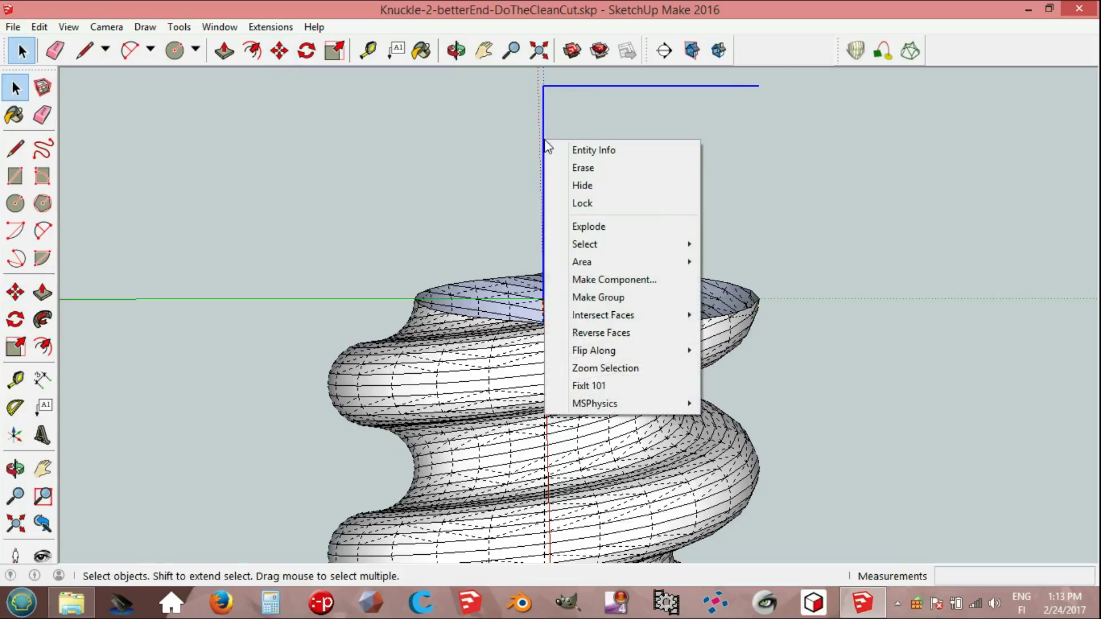
{"action": "left_click", "coordinate": [592, 227]}
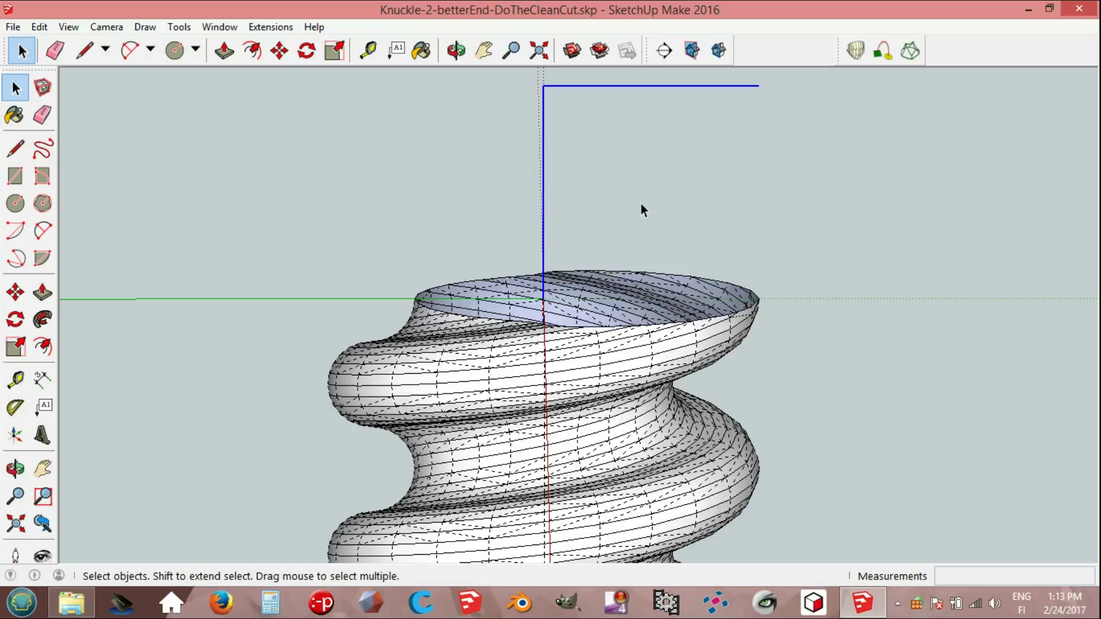
Draw a diagonal from the raised edge's outer end down to the centre, closing the triangle.
{"action": "key", "text": "l"}
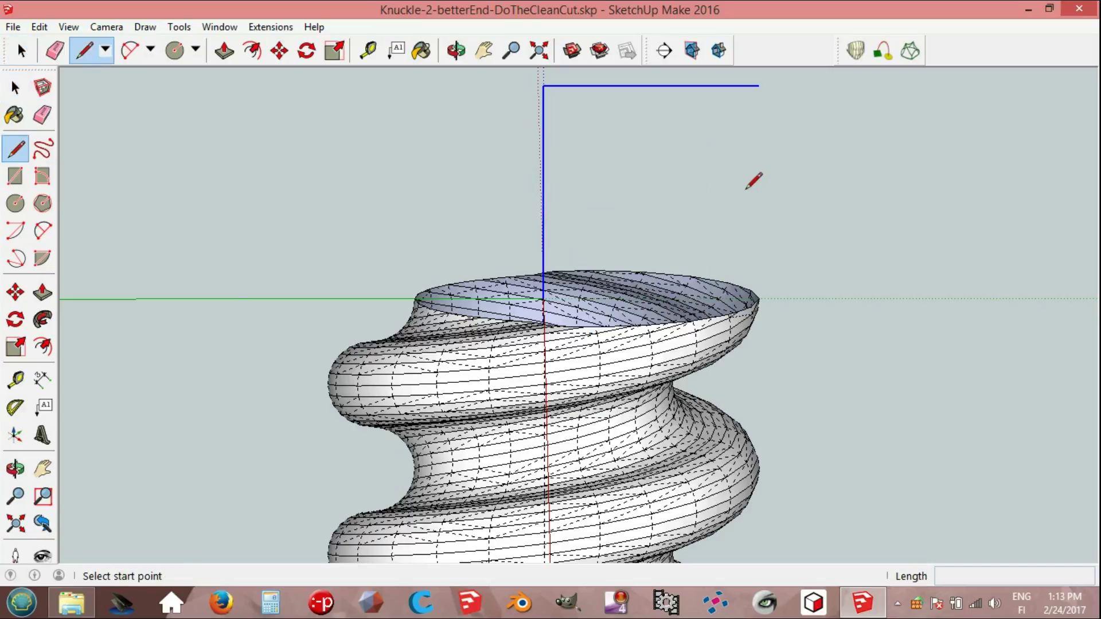
{"action": "left_click", "coordinate": [759, 85]}
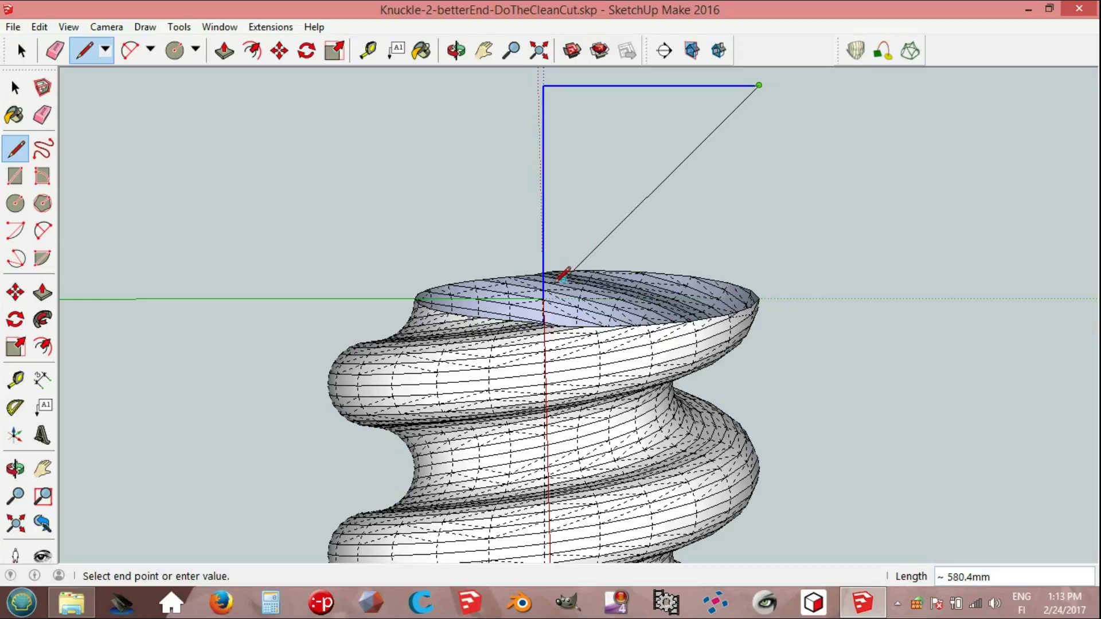
{"action": "left_click", "coordinate": [543, 298]}
{"action": "key", "text": "space"}
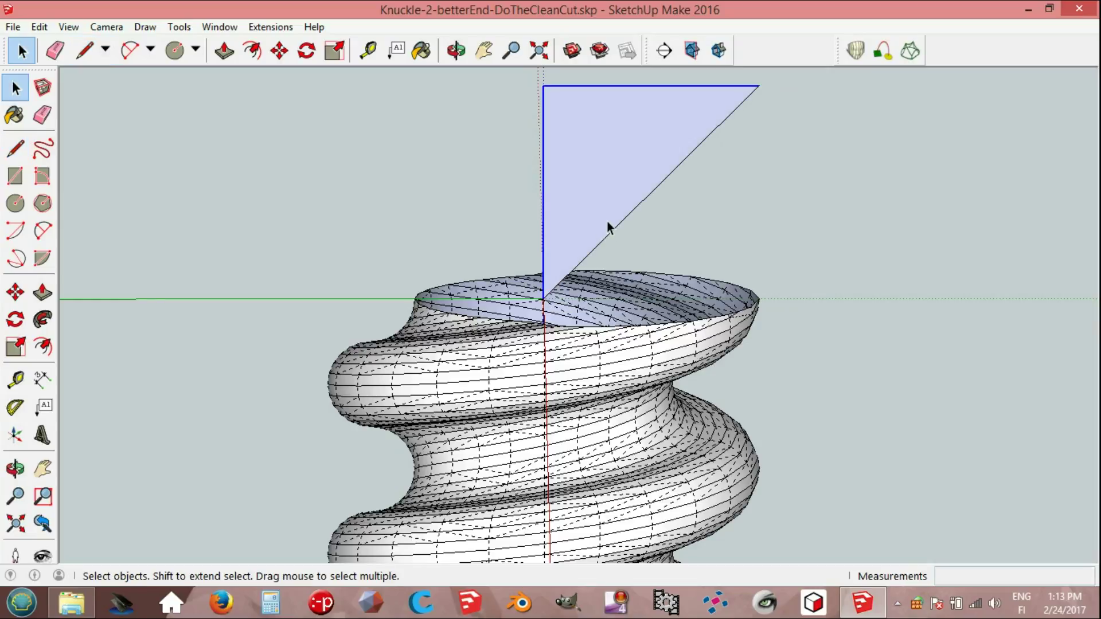
{"action": "middle_click_drag", "start_coordinate": [718, 212], "coordinate": [707, 315]}
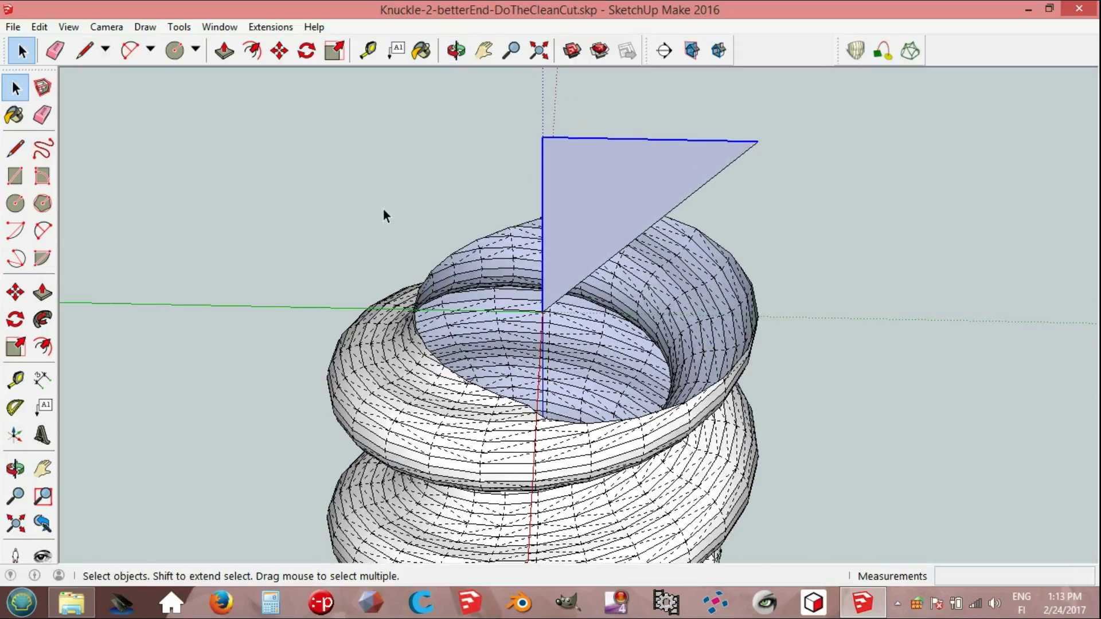
Draw a roughly 616 mm-radius circle centred on the triangle's bottom corner and delete its face.
{"action": "key", "text": "c"}
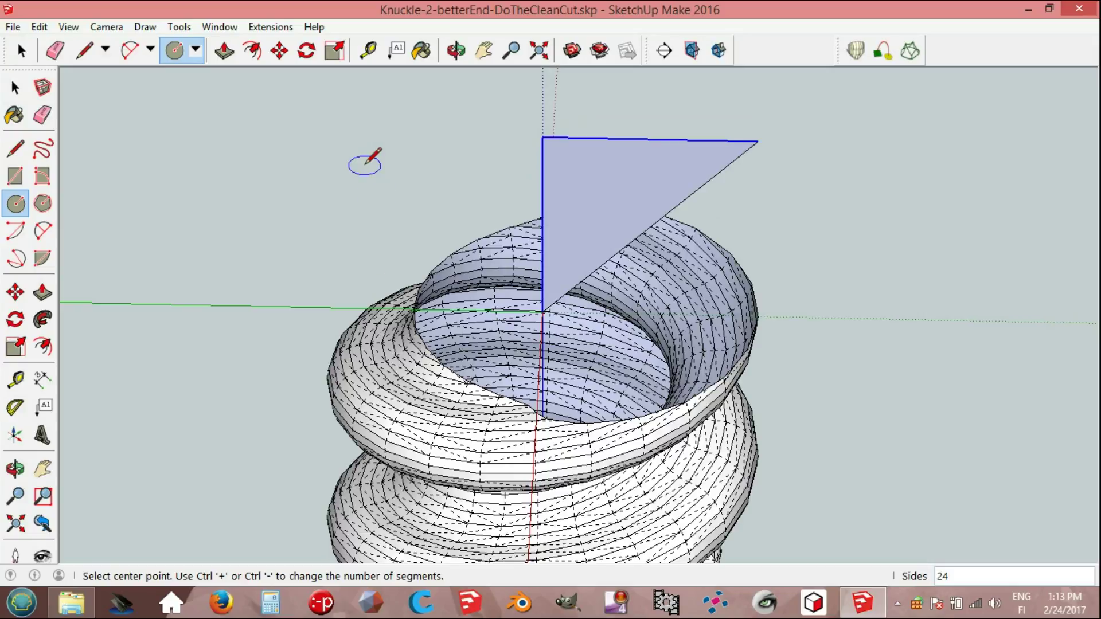
{"action": "left_click", "coordinate": [543, 312]}
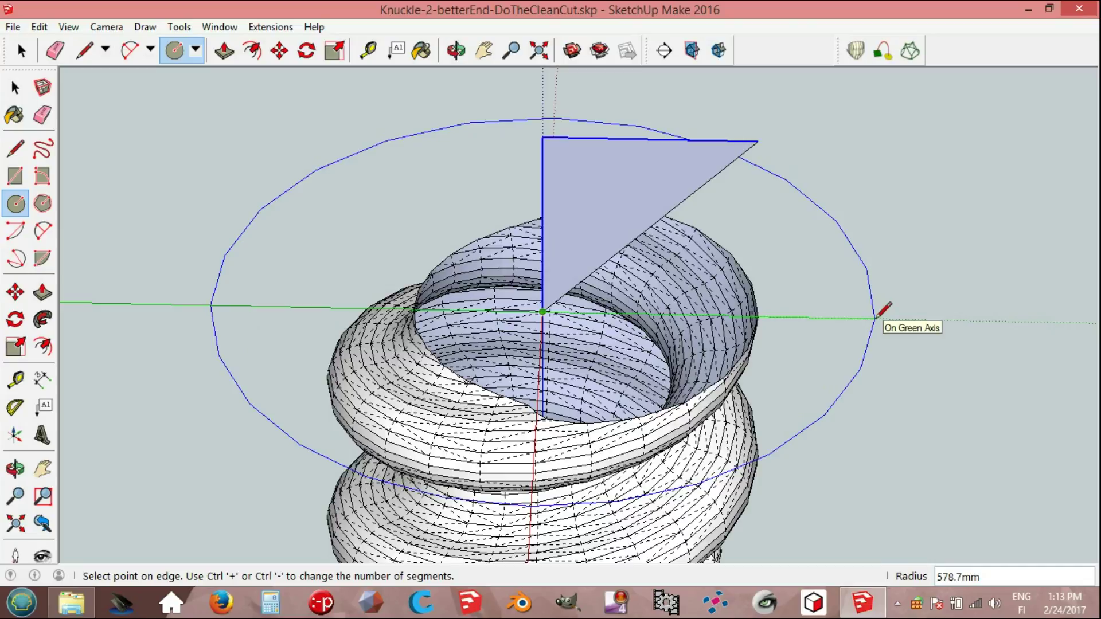
{"action": "left_click", "coordinate": [898, 318]}
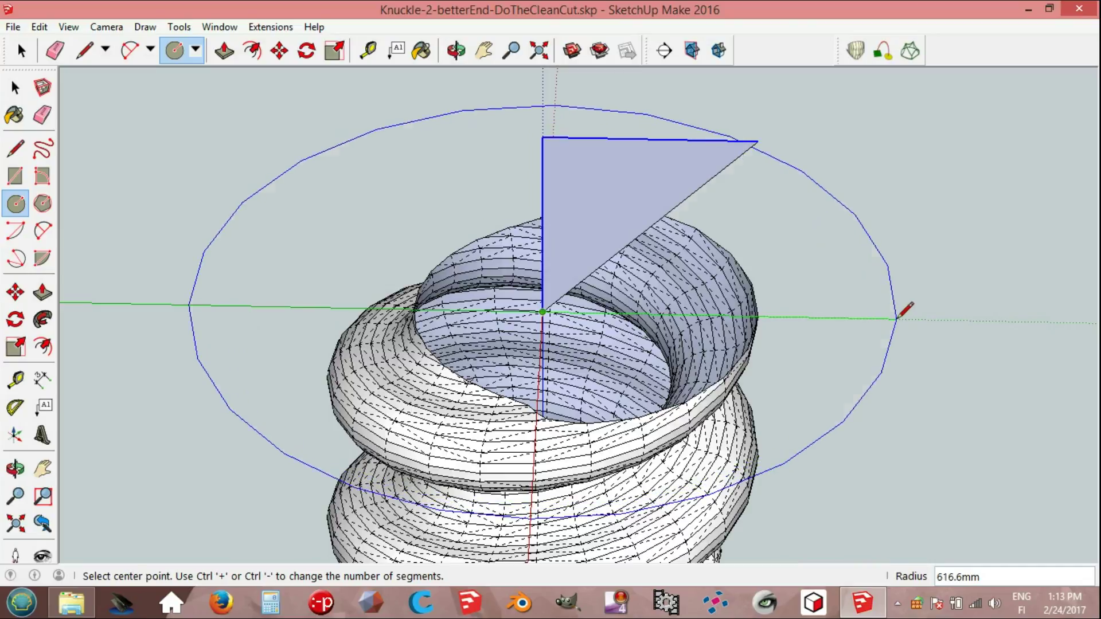
{"action": "key", "text": "space"}
{"action": "left_click", "coordinate": [788, 279]}
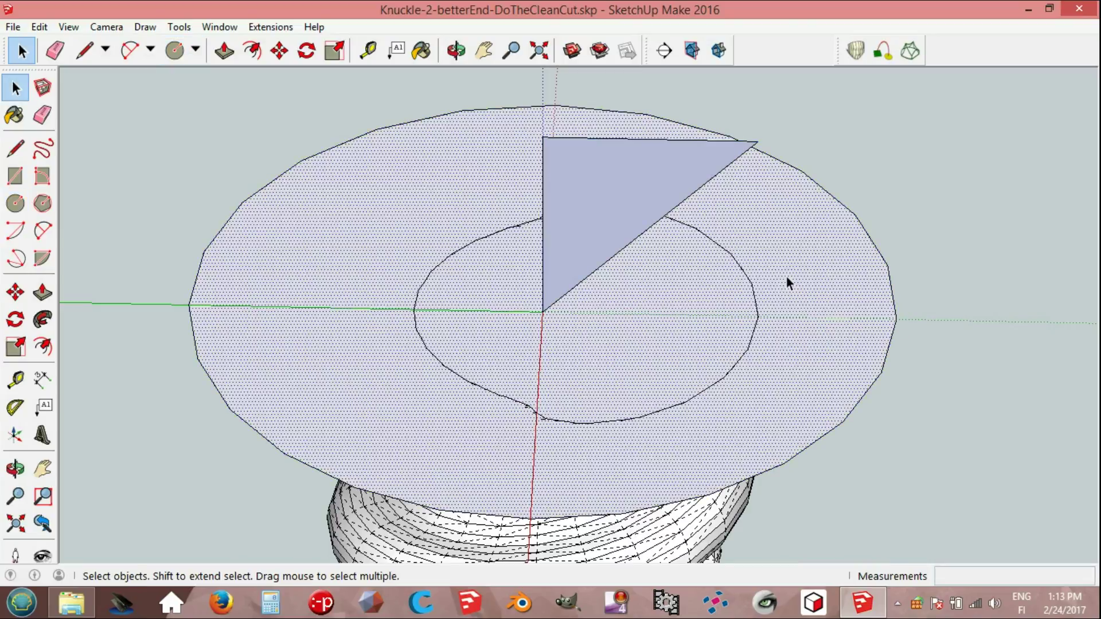
{"action": "key", "text": "Delete"}
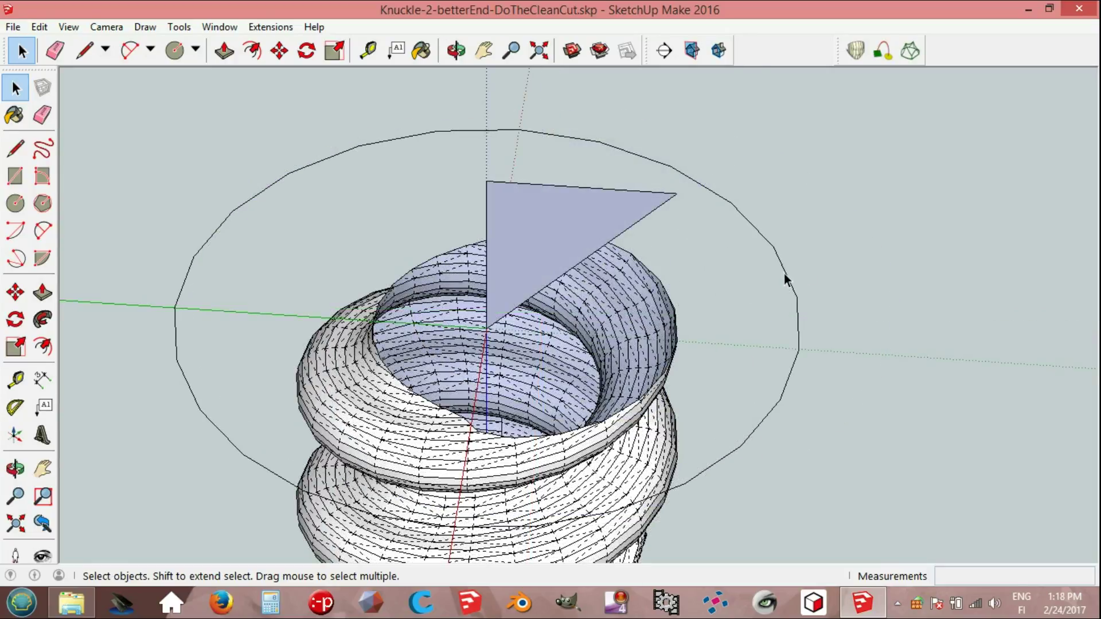
Sweep the triangle around the circle with Follow Me, delete the circle, and select the cone.
{"action": "left_click", "coordinate": [783, 274]}
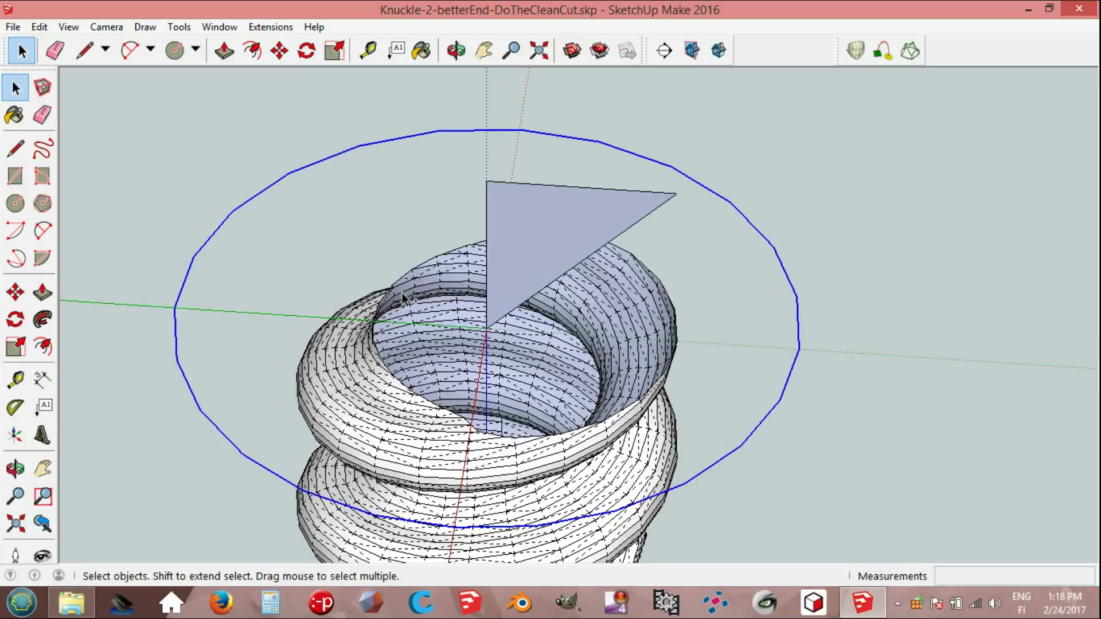
{"action": "left_click", "coordinate": [43, 319]}
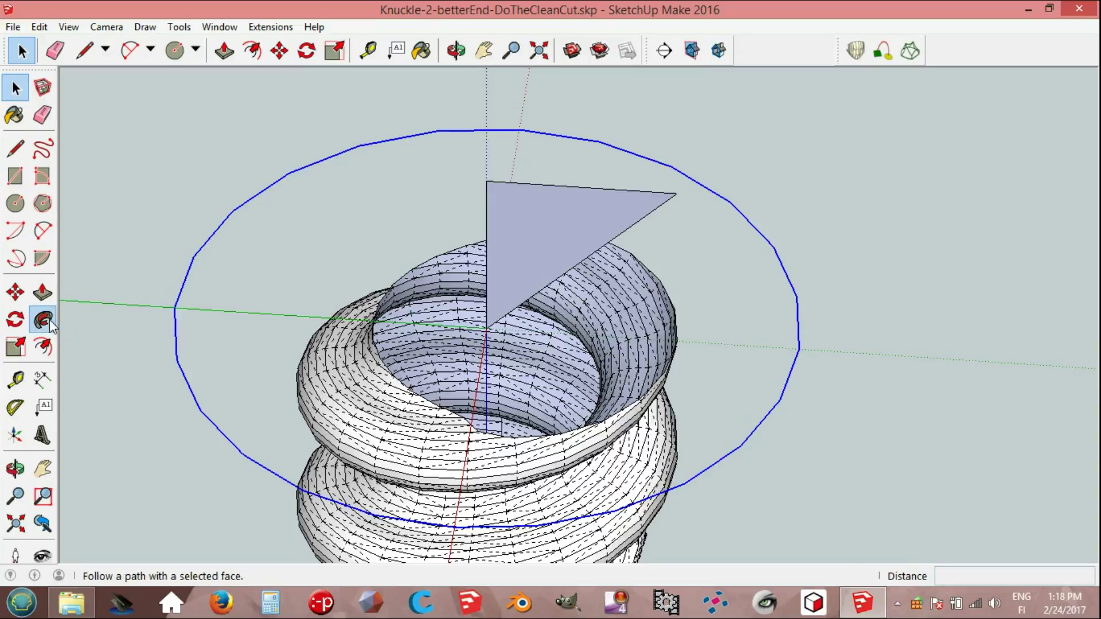
{"action": "left_click", "coordinate": [531, 245]}
{"action": "key", "text": "space"}
{"action": "left_click", "coordinate": [786, 280]}
{"action": "key", "text": "Delete"}
{"action": "scroll", "coordinate": [754, 279], "scroll_direction": "up", "scroll_amount": 2}
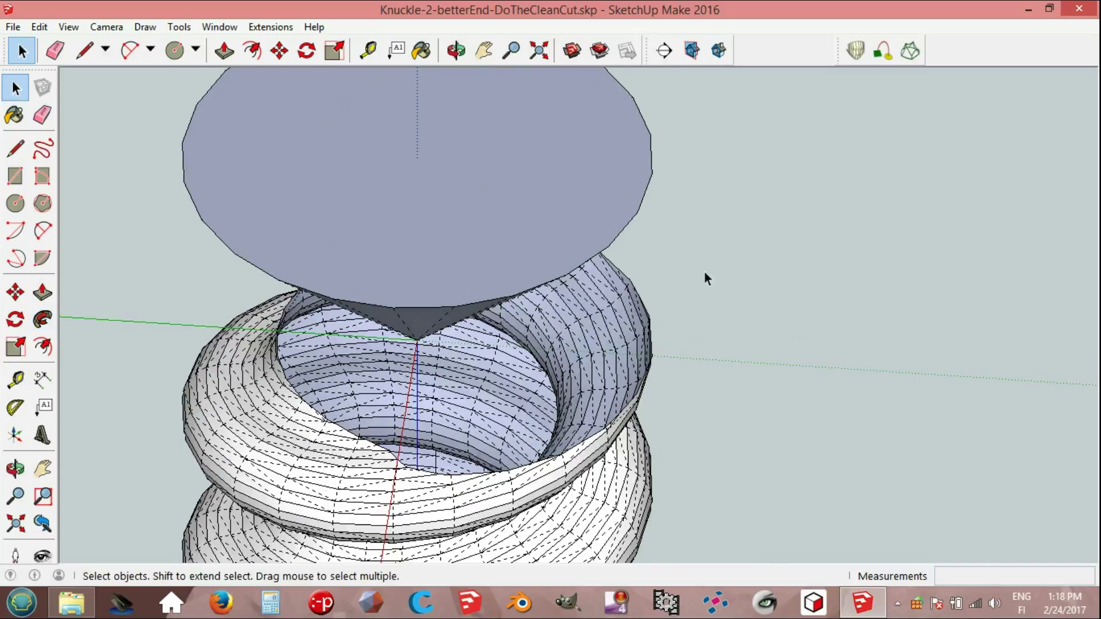
{"action": "double_click", "coordinate": [552, 227]}
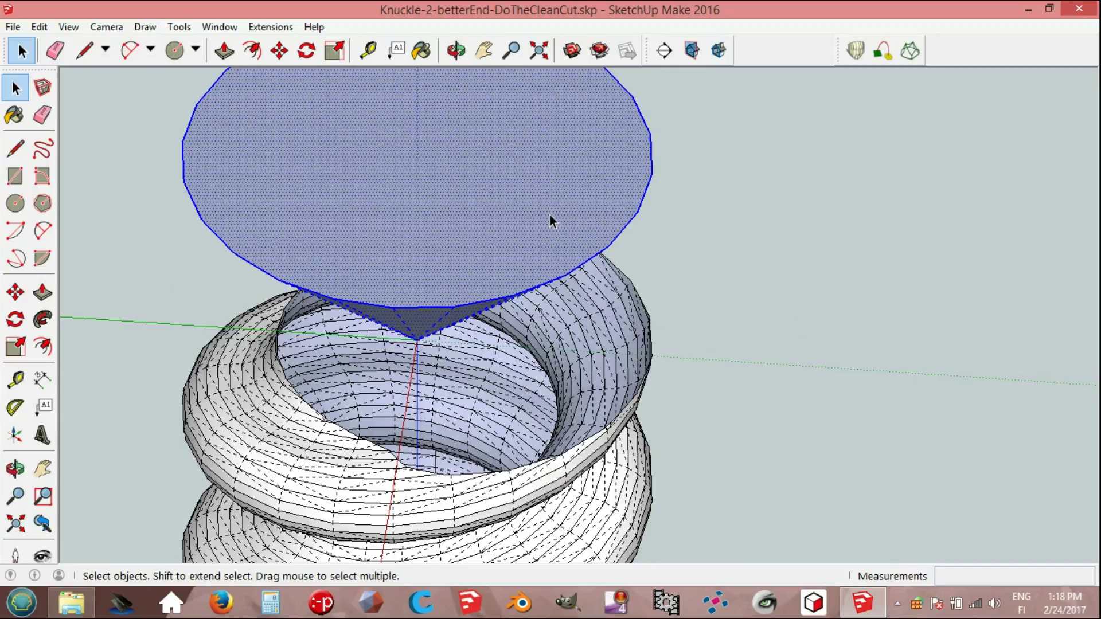
{"action": "right_click", "coordinate": [550, 221]}
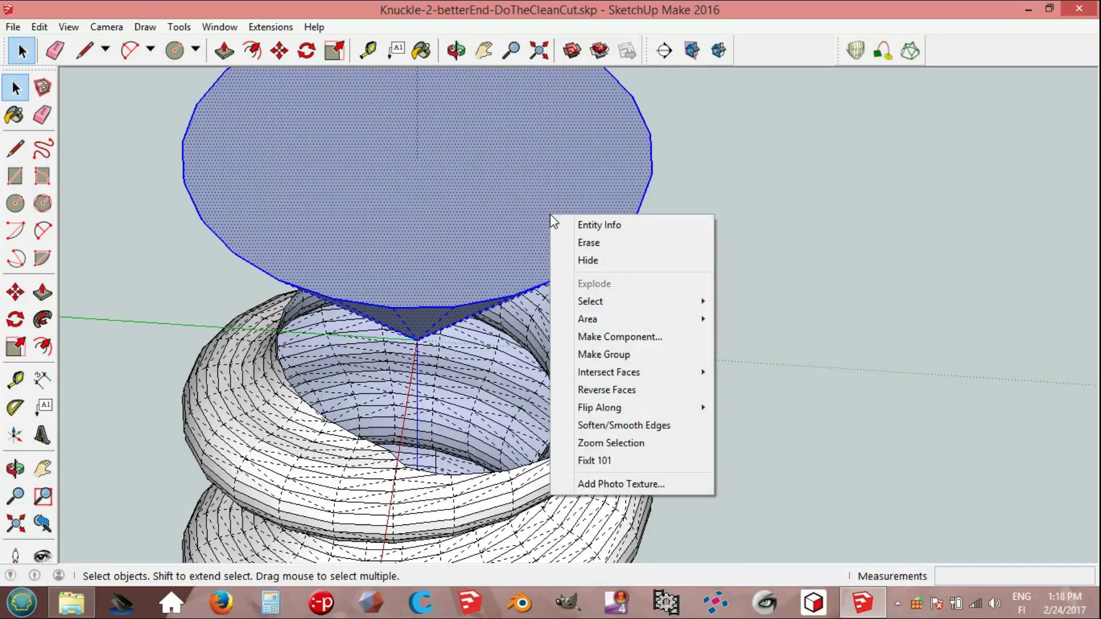
Make the cone a group and orbit to view it above the thread.
{"action": "left_click", "coordinate": [609, 355]}
{"action": "scroll", "coordinate": [610, 351], "scroll_direction": "down", "scroll_amount": 2}
{"action": "mouse_move", "coordinate": [437, 364]}
{"action": "middle_mouse_down"}
{"action": "mouse_move", "coordinate": [445, 243]}
{"action": "mouse_move", "coordinate": [489, 95]}
{"action": "middle_mouse_up"}
{"action": "scroll", "coordinate": [630, 252], "scroll_direction": "up", "scroll_amount": 2}
{"action": "mouse_move", "coordinate": [631, 252]}
{"action": "middle_mouse_down"}
{"action": "mouse_move", "coordinate": [654, 277]}
{"action": "mouse_move", "coordinate": [625, 273]}
{"action": "middle_mouse_up"}
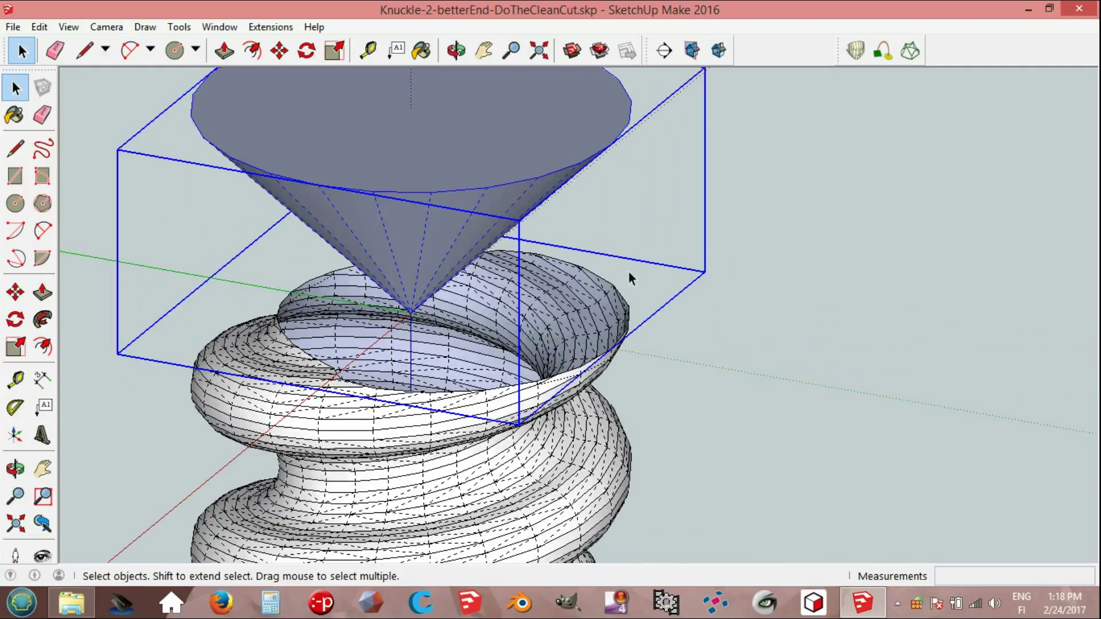
Move the cone group down by its rim point so its disc meets the thread top.
{"action": "key", "text": "m"}
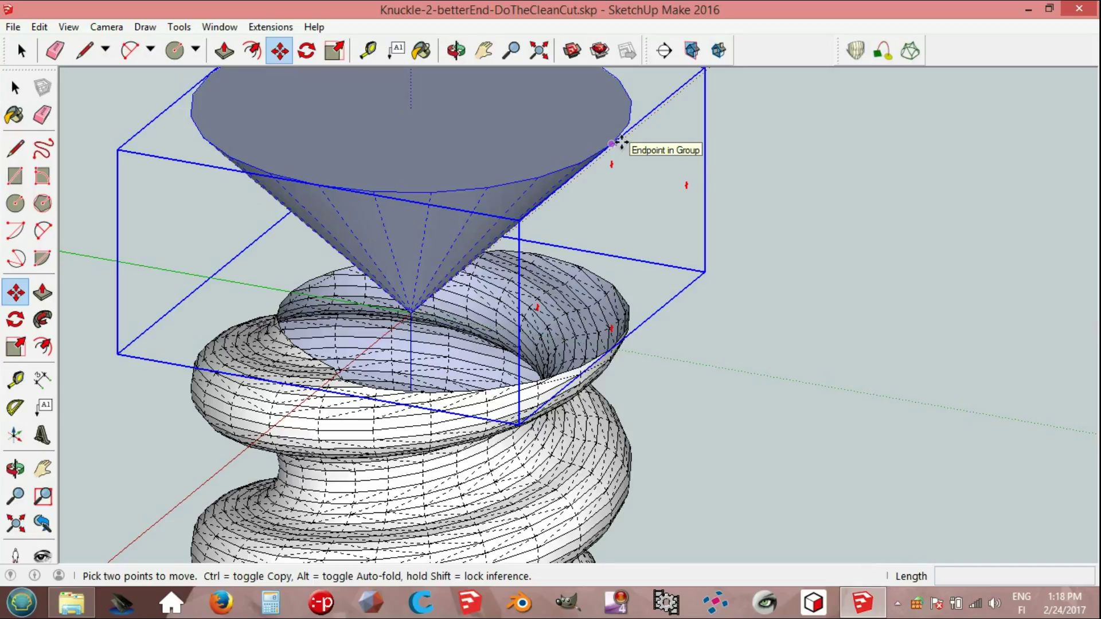
{"action": "left_click", "coordinate": [620, 142]}
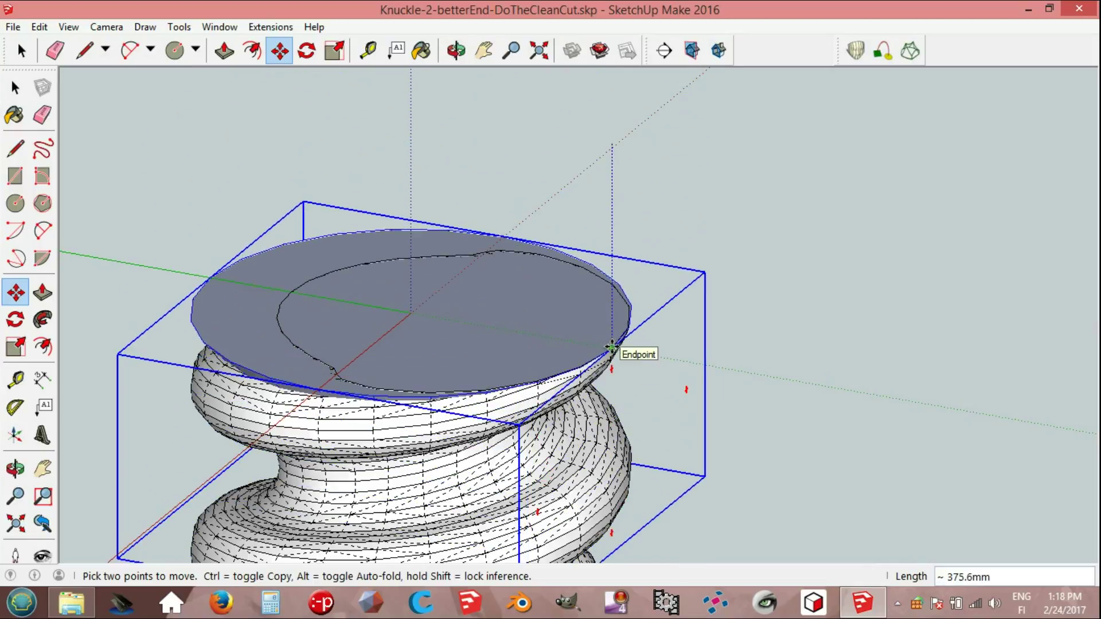
{"action": "left_click", "coordinate": [611, 347]}
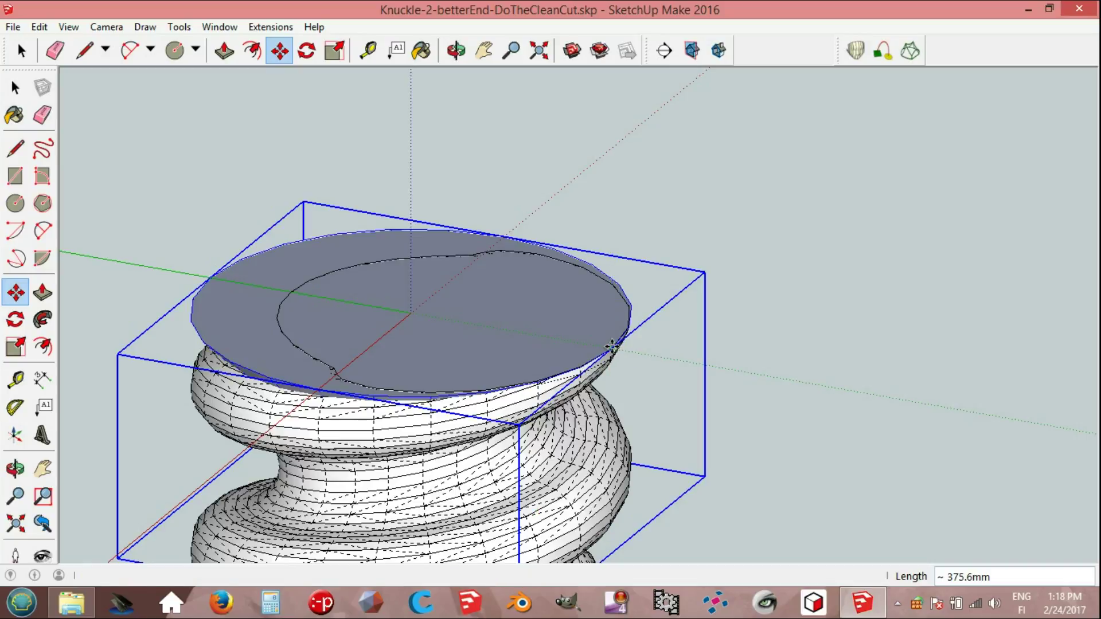
{"action": "key", "text": "space"}
{"action": "mouse_move", "coordinate": [659, 327]}
{"action": "middle_mouse_down"}
{"action": "mouse_move", "coordinate": [811, 315]}
{"action": "mouse_move", "coordinate": [562, 379]}
{"action": "middle_mouse_up"}
{"action": "right_click", "coordinate": [542, 368]}
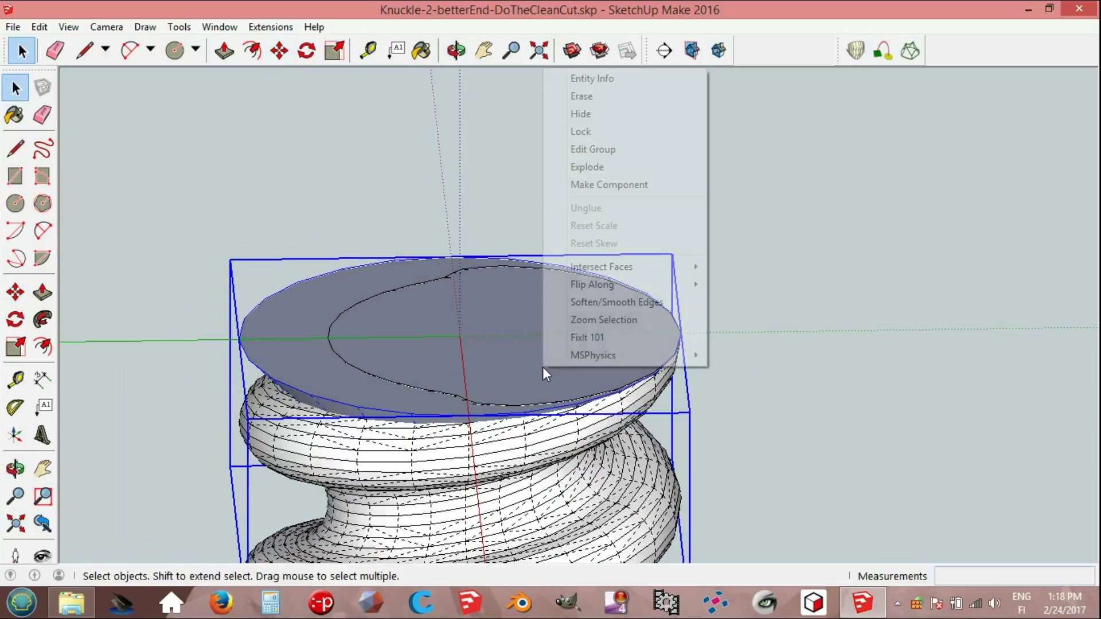
{"action": "mouse_move", "coordinate": [602, 266]}
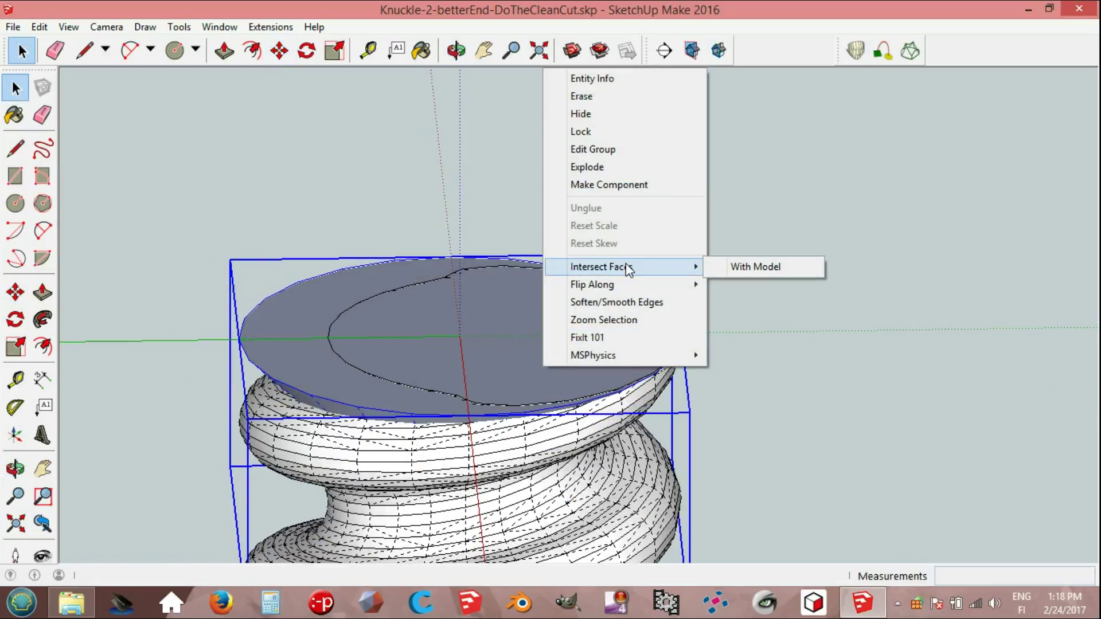
Intersect the cone with the model, explode the group and delete its top disc face.
{"action": "left_click", "coordinate": [760, 266]}
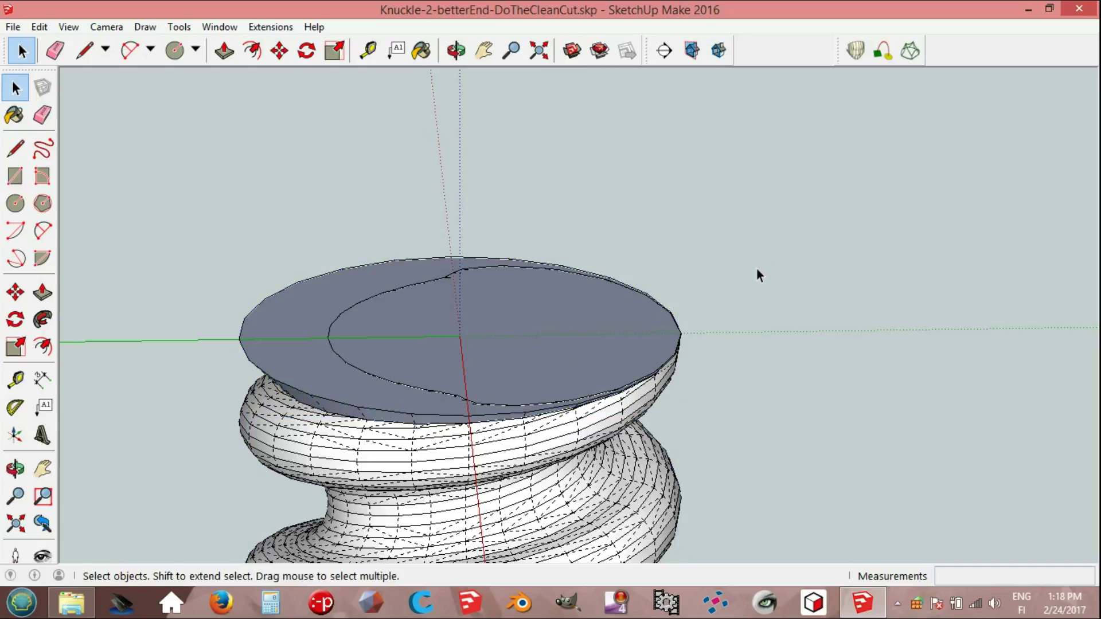
{"action": "right_click", "coordinate": [548, 373]}
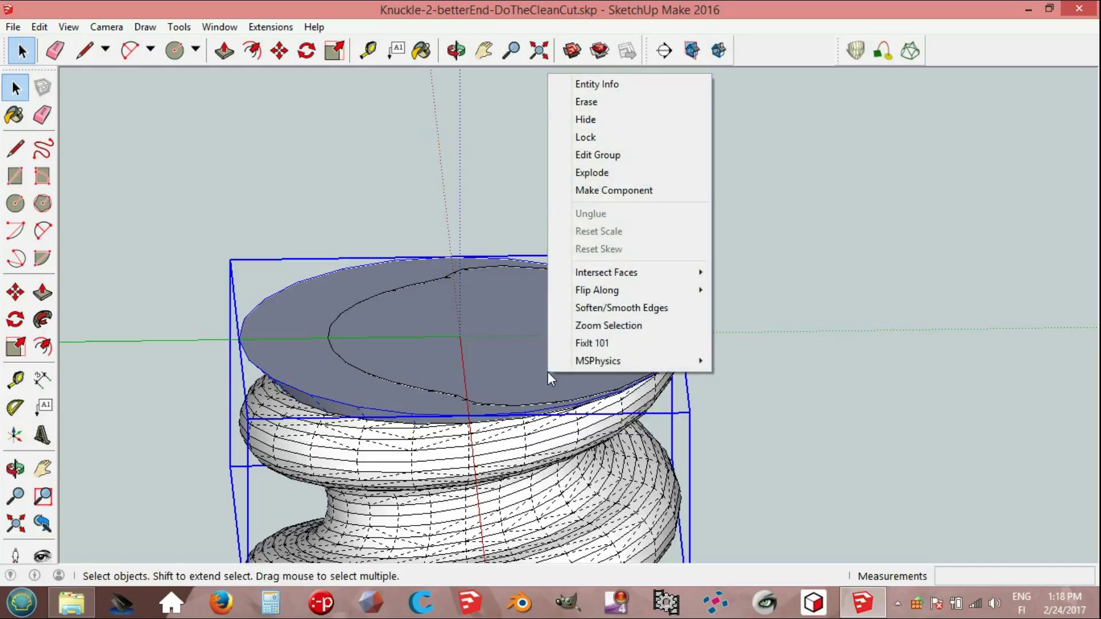
{"action": "left_click", "coordinate": [610, 173]}
{"action": "middle_click_drag", "start_coordinate": [587, 273], "coordinate": [525, 386]}
{"action": "left_click", "coordinate": [553, 323]}
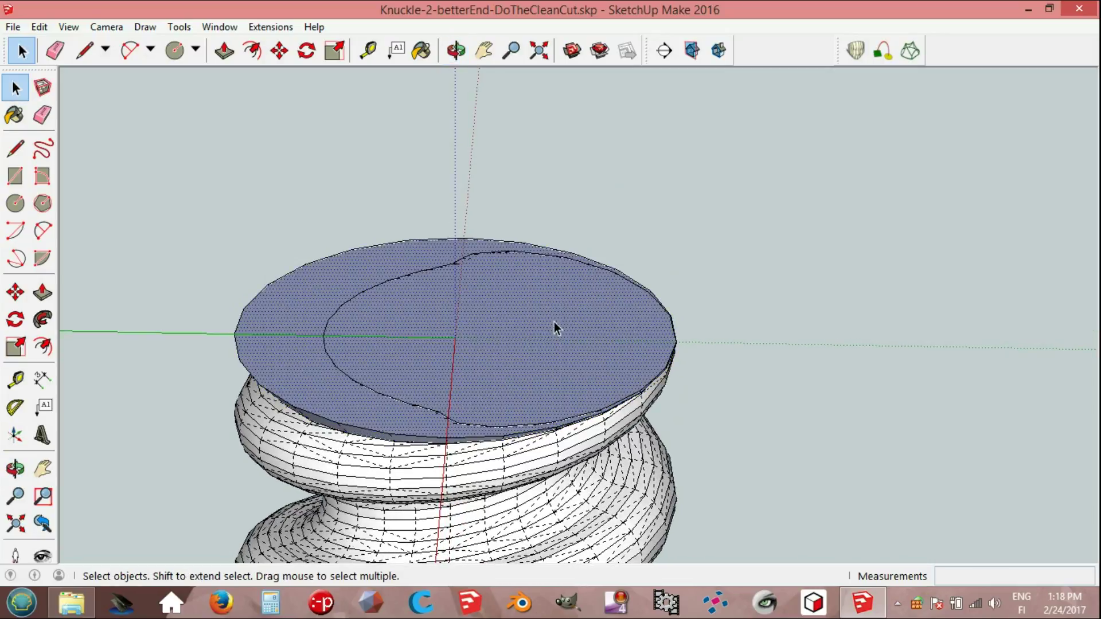
{"action": "key", "text": "Delete"}
{"action": "middle_click_drag", "start_coordinate": [453, 377], "coordinate": [449, 385]}
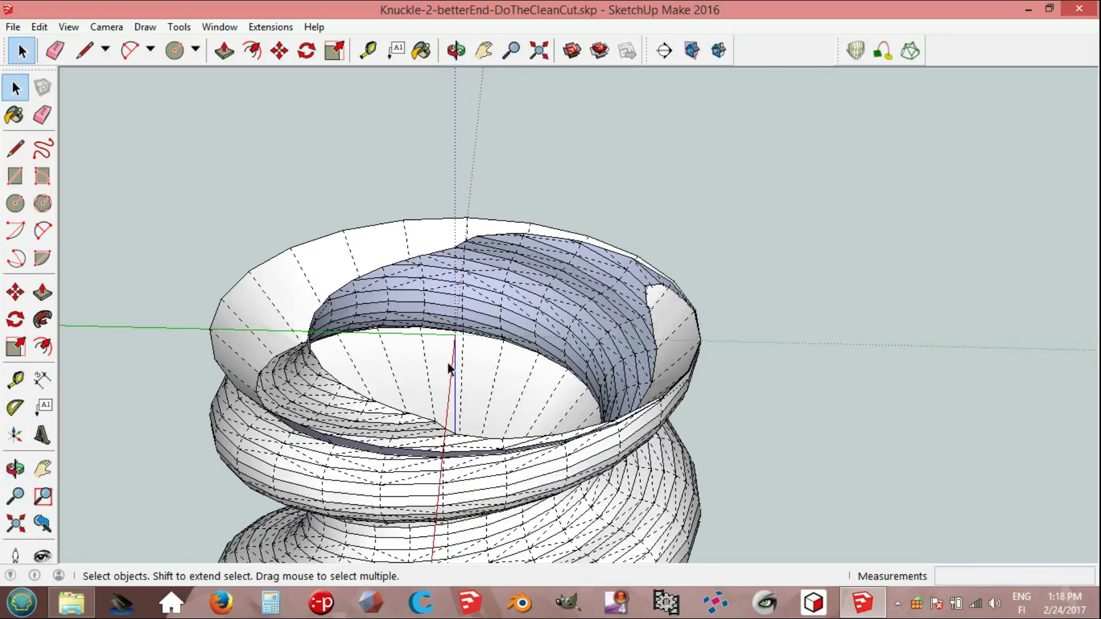
Turn off View > Hidden Geometry so dashed hidden edges disappear.
{"action": "left_click", "coordinate": [68, 27]}
{"action": "left_click", "coordinate": [94, 87]}
{"action": "mouse_move", "coordinate": [97, 104]}
{"action": "middle_mouse_down"}
{"action": "mouse_move", "coordinate": [153, 236]}
{"action": "mouse_move", "coordinate": [147, 356]}
{"action": "mouse_move", "coordinate": [186, 368]}
{"action": "middle_mouse_up"}
{"action": "scroll", "coordinate": [186, 368], "scroll_direction": "up", "scroll_amount": 3}
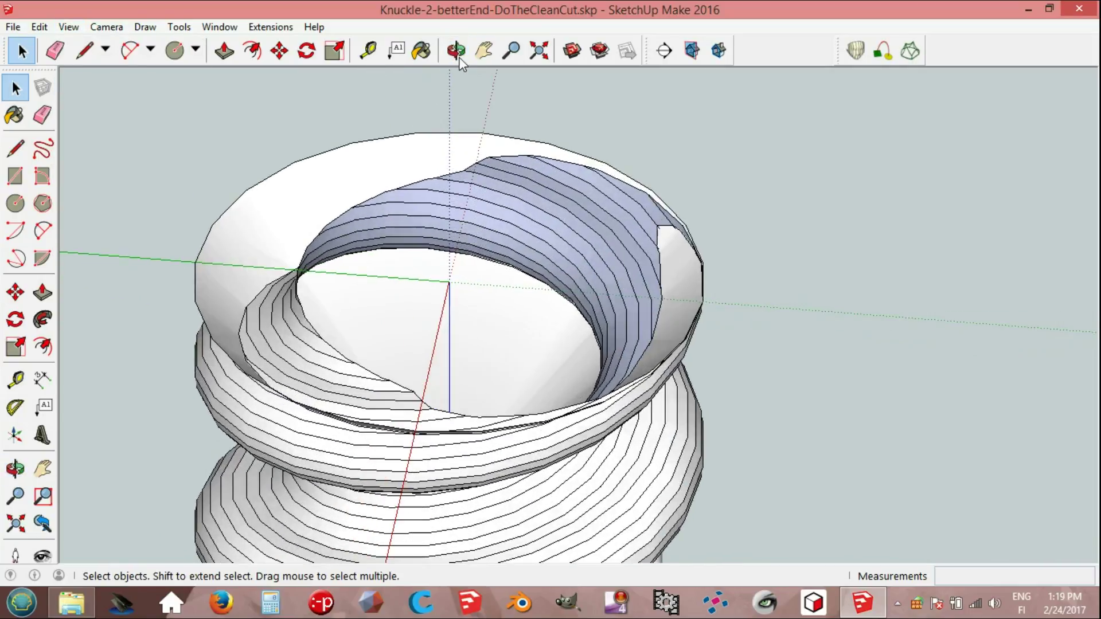
Delete a stray face inside the bore and a dark band inside the nut.
{"action": "left_click", "coordinate": [483, 51]}
{"action": "left_click_drag", "start_coordinate": [435, 161], "coordinate": [533, 169]}
{"action": "scroll", "coordinate": [400, 304], "scroll_direction": "up", "scroll_amount": 2}
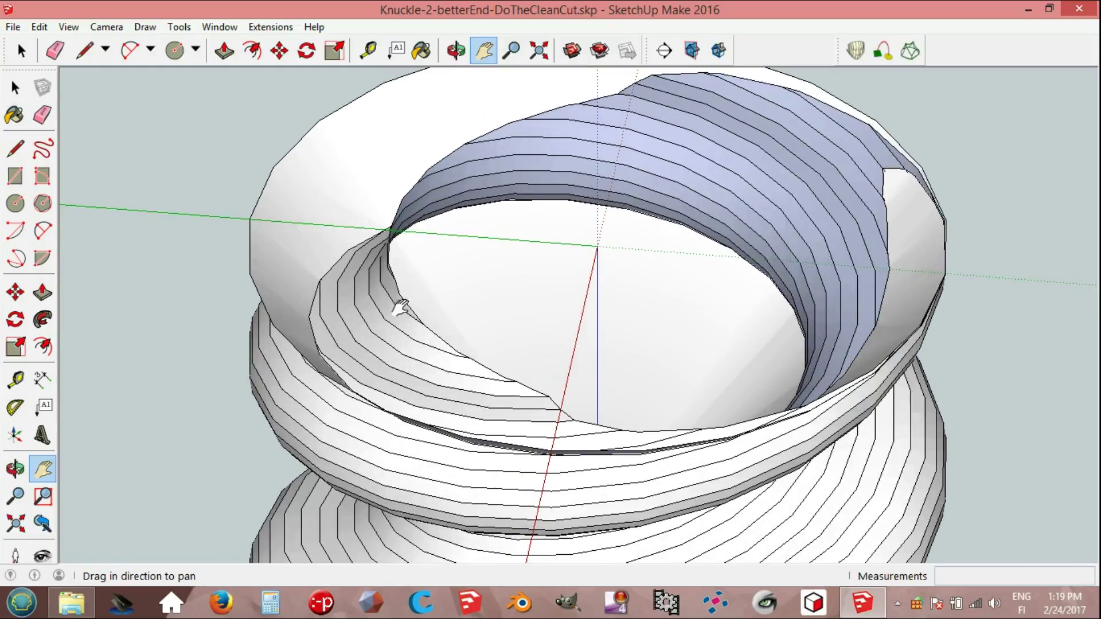
{"action": "key", "text": "space"}
{"action": "mouse_move", "coordinate": [371, 351]}
{"action": "middle_mouse_down"}
{"action": "mouse_move", "coordinate": [363, 400]}
{"action": "mouse_move", "coordinate": [403, 479]}
{"action": "middle_mouse_up"}
{"action": "scroll", "coordinate": [402, 479], "scroll_direction": "up", "scroll_amount": 2}
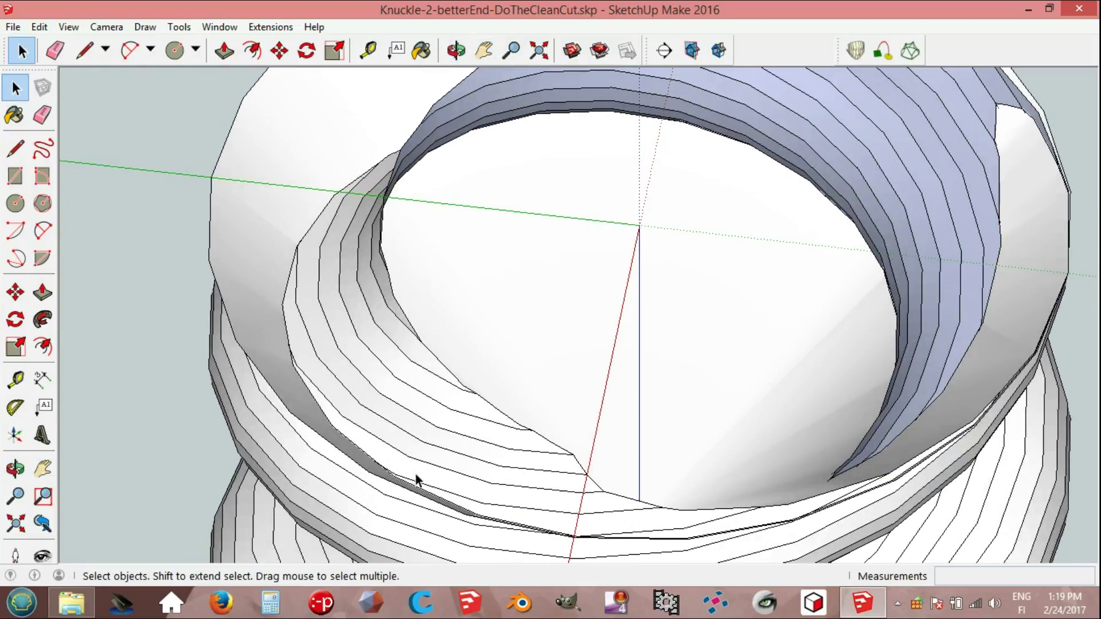
{"action": "left_click", "coordinate": [417, 475]}
{"action": "key", "text": "Delete"}
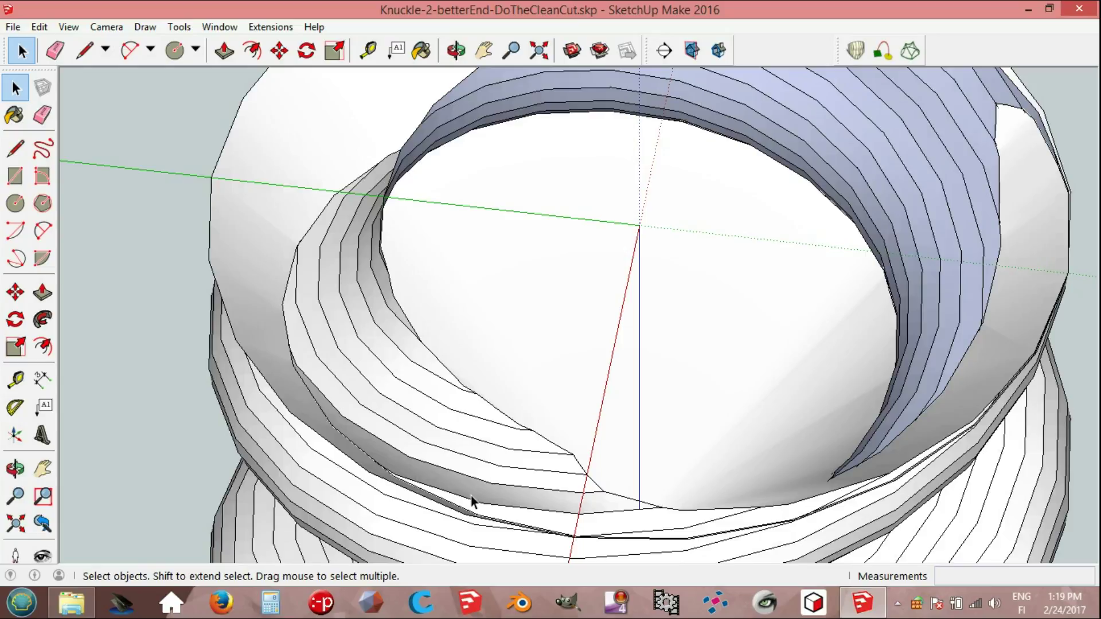
{"action": "left_click", "coordinate": [507, 509]}
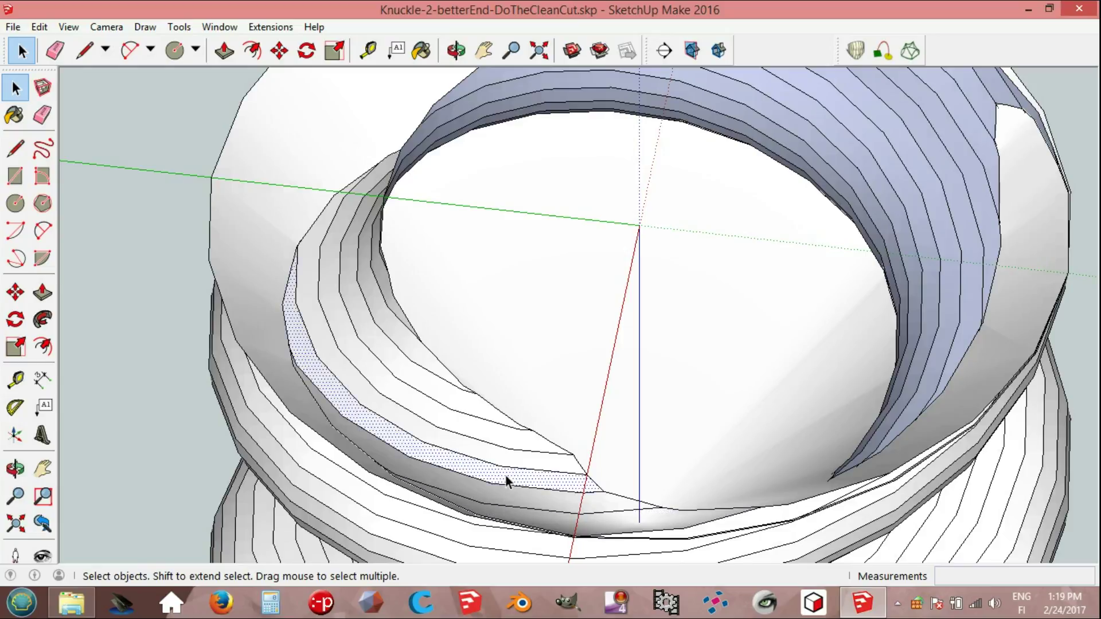
{"action": "key", "text": "Delete"}
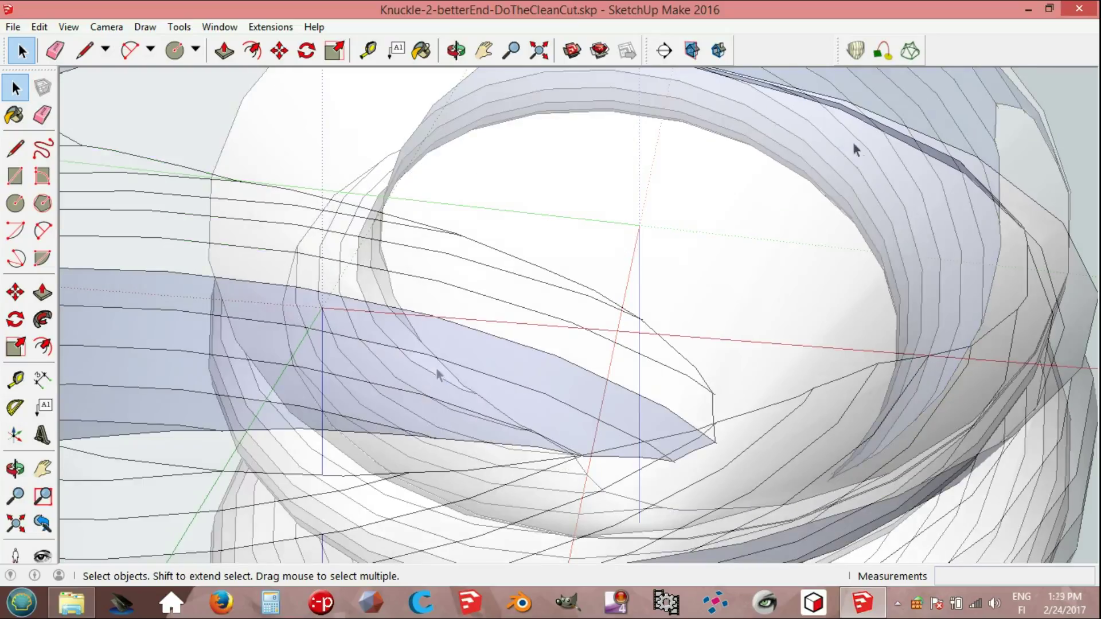
Delete another dark face band, then zoom and orbit to inspect the whole nut top.
{"action": "scroll", "coordinate": [860, 156], "scroll_direction": "up", "scroll_amount": 3}
{"action": "left_click", "coordinate": [941, 153]}
{"action": "key", "text": "Delete"}
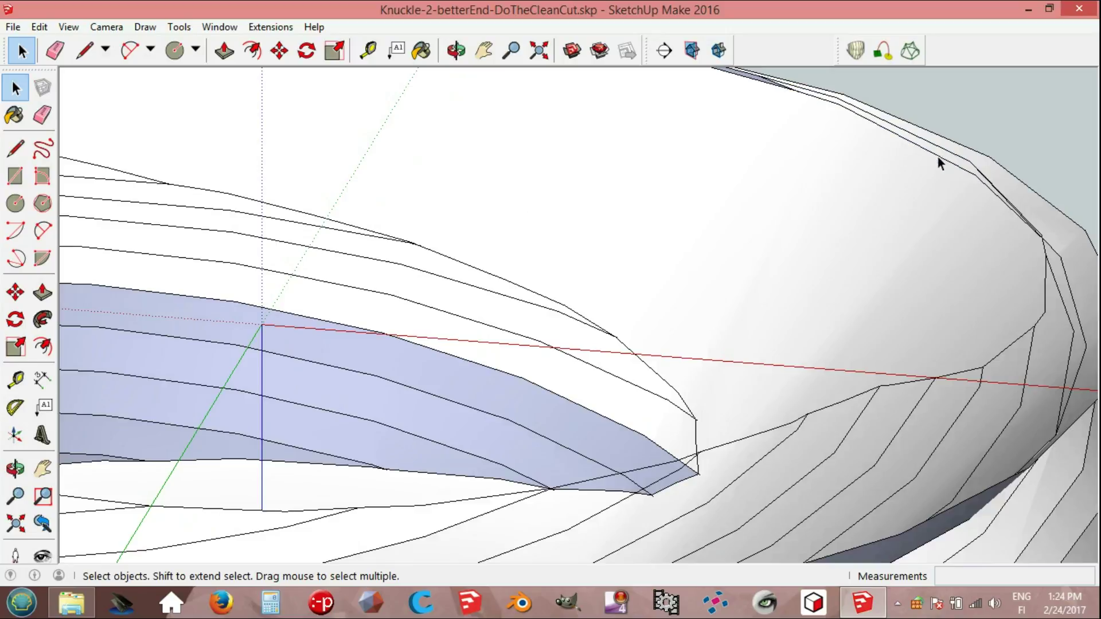
{"action": "scroll", "coordinate": [734, 114], "scroll_direction": "up", "scroll_amount": 1}
{"action": "scroll", "coordinate": [735, 99], "scroll_direction": "down", "scroll_amount": 1}
{"action": "scroll", "coordinate": [746, 75], "scroll_direction": "down", "scroll_amount": 3}
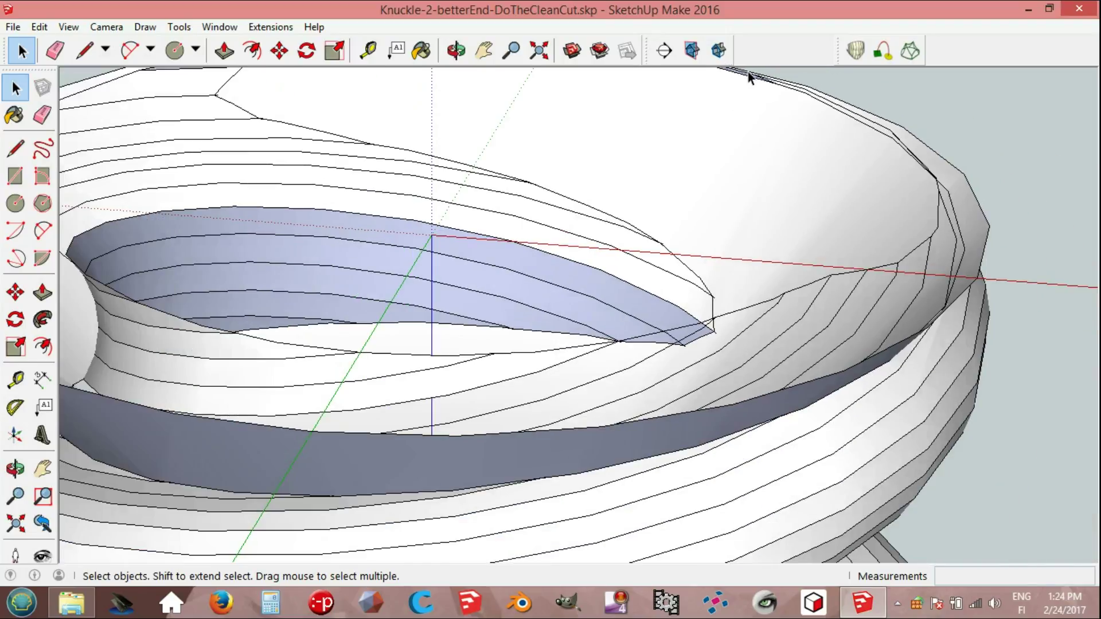
{"action": "scroll", "coordinate": [748, 71], "scroll_direction": "up", "scroll_amount": 3}
{"action": "scroll", "coordinate": [748, 71], "scroll_direction": "up", "scroll_amount": 3}
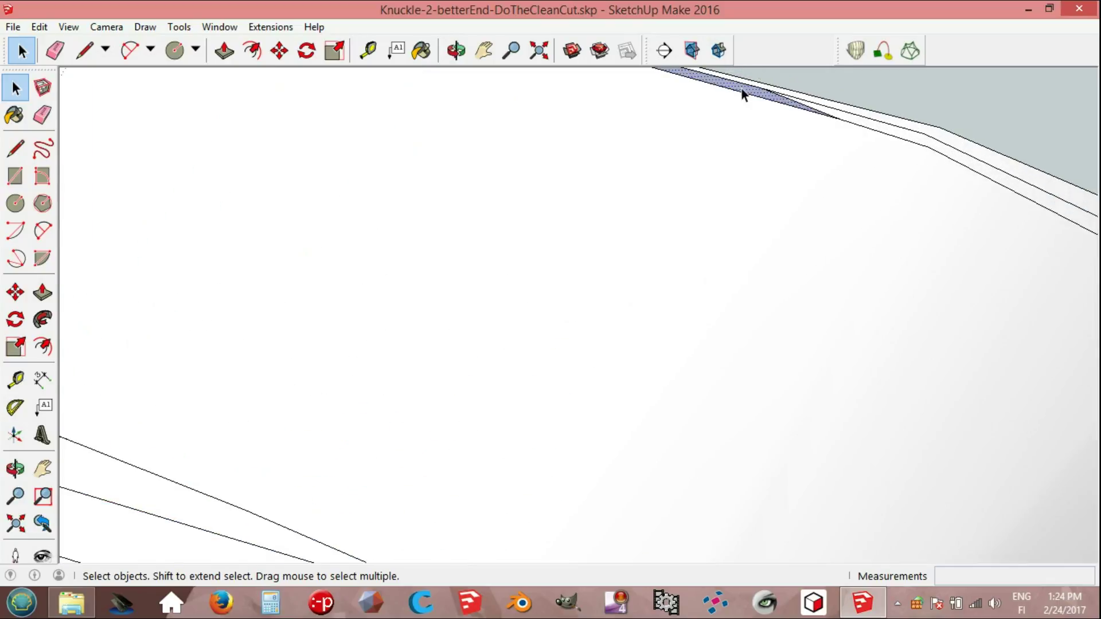
{"action": "scroll", "coordinate": [634, 204], "scroll_direction": "down", "scroll_amount": 5}
{"action": "scroll", "coordinate": [529, 284], "scroll_direction": "down", "scroll_amount": 2}
{"action": "scroll", "coordinate": [456, 393], "scroll_direction": "down", "scroll_amount": 2}
{"action": "scroll", "coordinate": [372, 374], "scroll_direction": "up", "scroll_amount": 2}
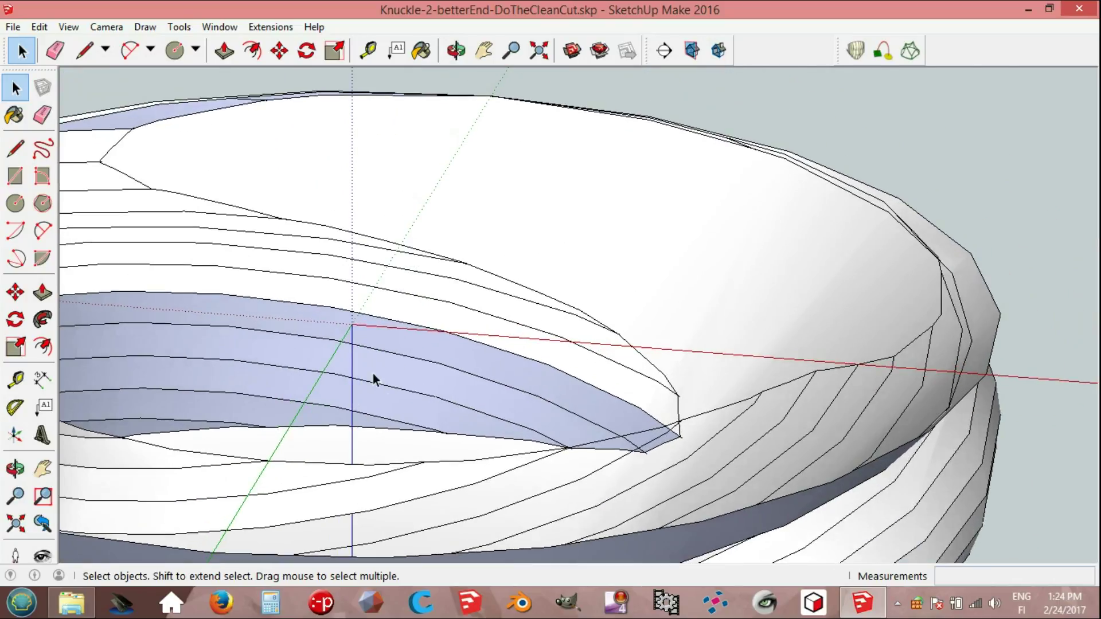
{"action": "scroll", "coordinate": [135, 441], "scroll_direction": "up", "scroll_amount": 1}
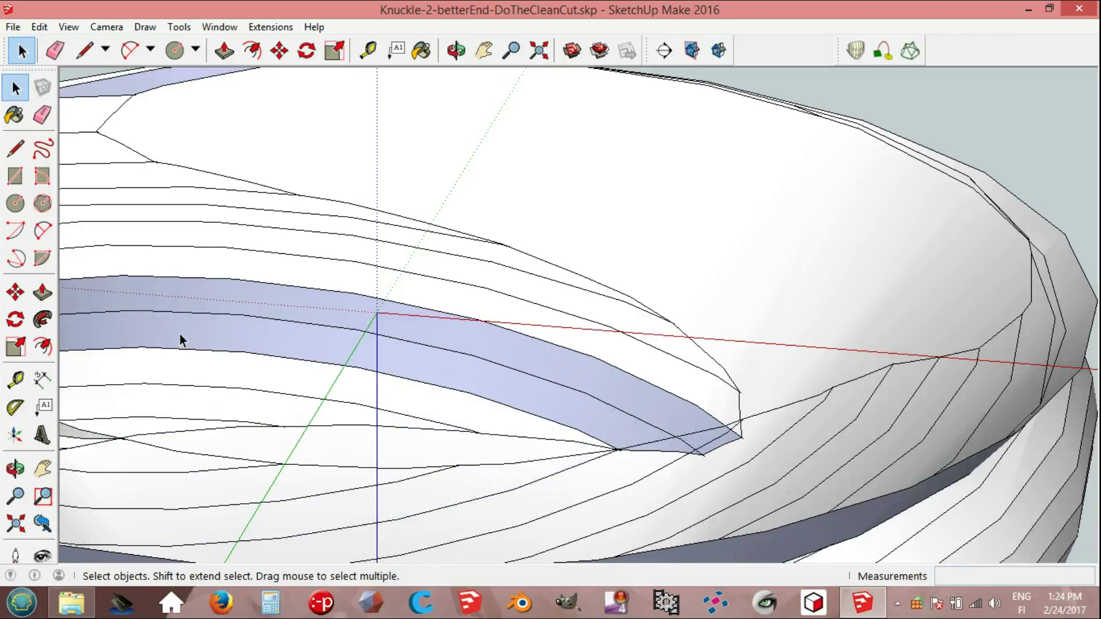
{"action": "scroll", "coordinate": [210, 304], "scroll_direction": "down", "scroll_amount": 3}
{"action": "middle_click_drag", "start_coordinate": [209, 310], "coordinate": [162, 326]}
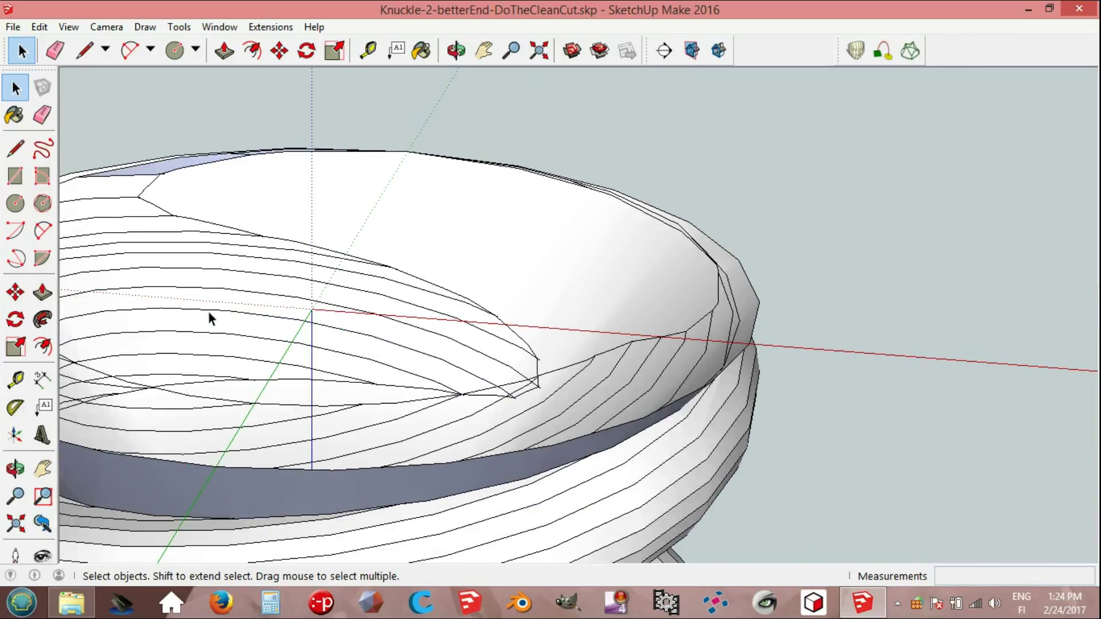
{"action": "scroll", "coordinate": [205, 102], "scroll_direction": "up", "scroll_amount": 2}
{"action": "scroll", "coordinate": [209, 120], "scroll_direction": "up", "scroll_amount": 2}
{"action": "scroll", "coordinate": [222, 149], "scroll_direction": "up", "scroll_amount": 2}
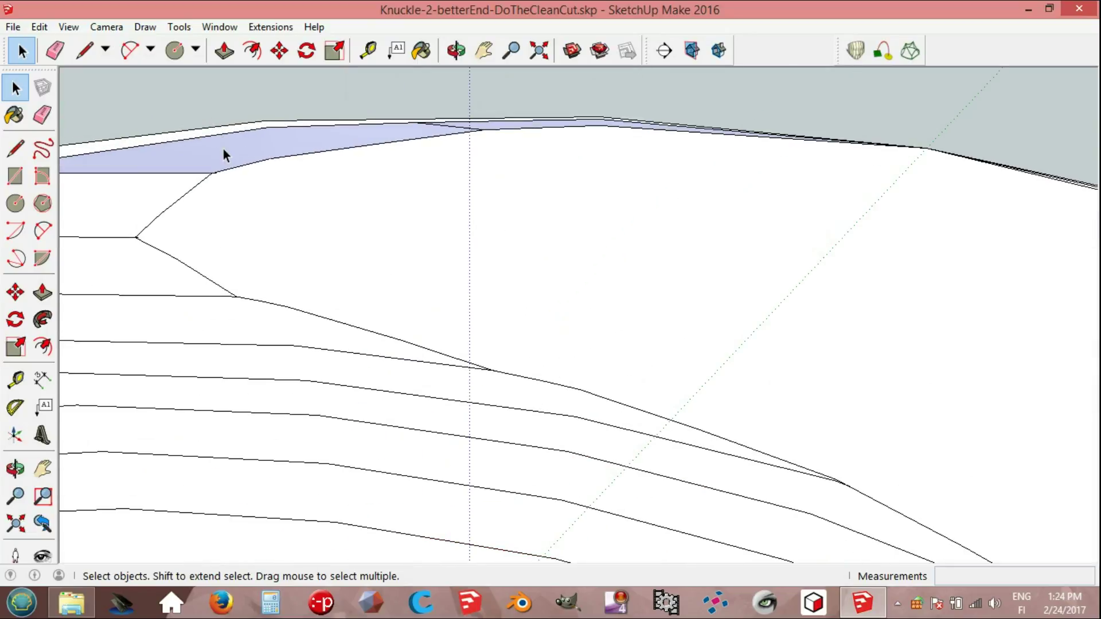
{"action": "scroll", "coordinate": [508, 126], "scroll_direction": "up", "scroll_amount": 1}
{"action": "scroll", "coordinate": [508, 124], "scroll_direction": "up", "scroll_amount": 2}
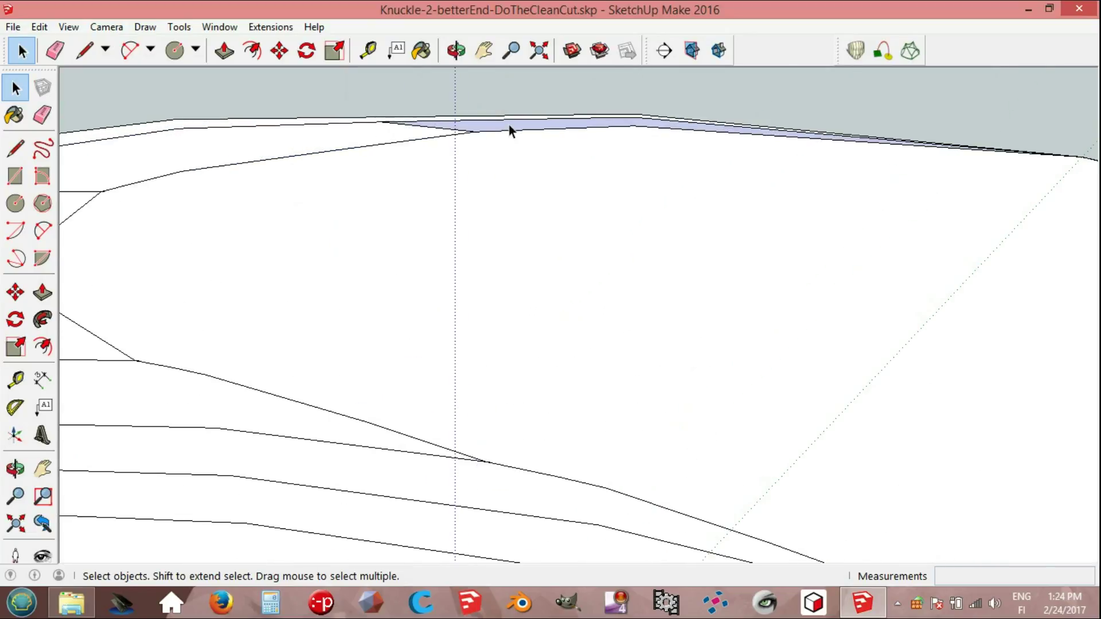
{"action": "scroll", "coordinate": [508, 127], "scroll_direction": "down", "scroll_amount": 1}
{"action": "scroll", "coordinate": [502, 167], "scroll_direction": "down", "scroll_amount": 3}
{"action": "mouse_move", "coordinate": [491, 197]}
{"action": "middle_mouse_down"}
{"action": "mouse_move", "coordinate": [412, 289]}
{"action": "mouse_move", "coordinate": [401, 275]}
{"action": "middle_mouse_up"}
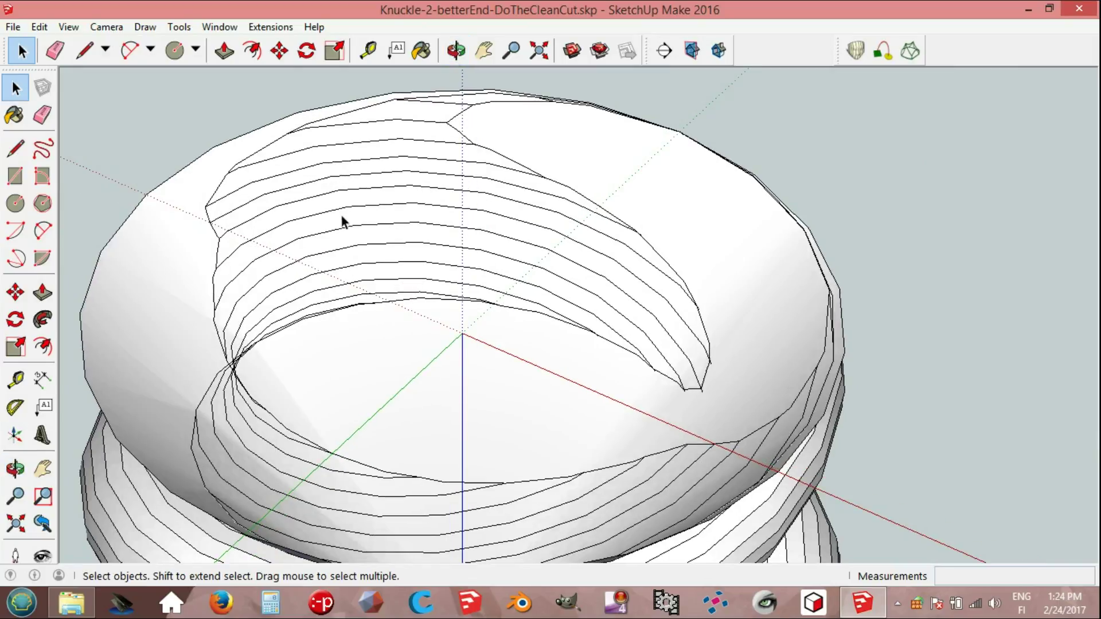
{"action": "left_click", "coordinate": [282, 29]}
{"action": "mouse_move", "coordinate": [291, 128]}
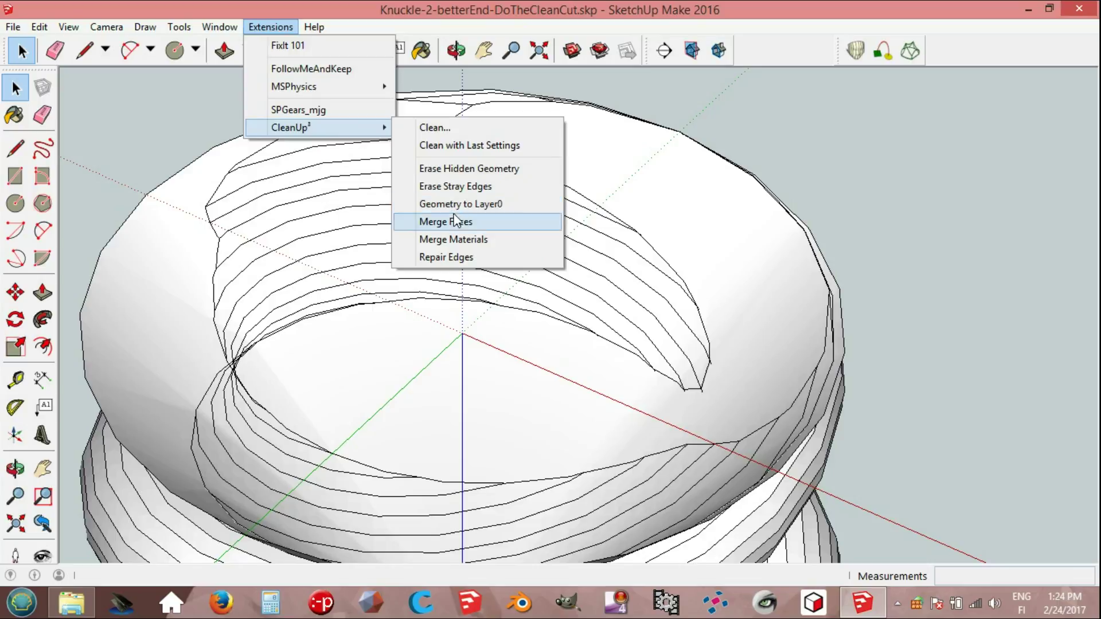
Run CleanUp³ Erase Stray Edges on the model.
{"action": "left_click", "coordinate": [459, 185]}
{"action": "scroll", "coordinate": [468, 230], "scroll_direction": "down", "scroll_amount": 2}
{"action": "mouse_move", "coordinate": [470, 269]}
{"action": "middle_mouse_down"}
{"action": "mouse_move", "coordinate": [456, 443]}
{"action": "mouse_move", "coordinate": [422, 328]}
{"action": "middle_mouse_up"}
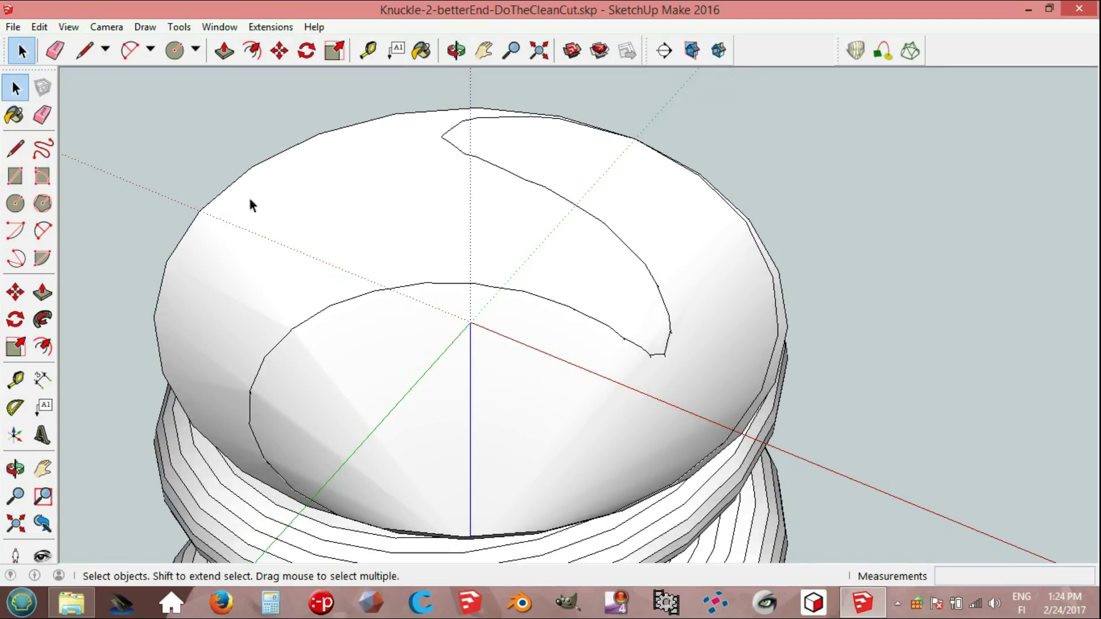
Show hidden geometry and remove the two small faces near the rim.
{"action": "left_click", "coordinate": [71, 26]}
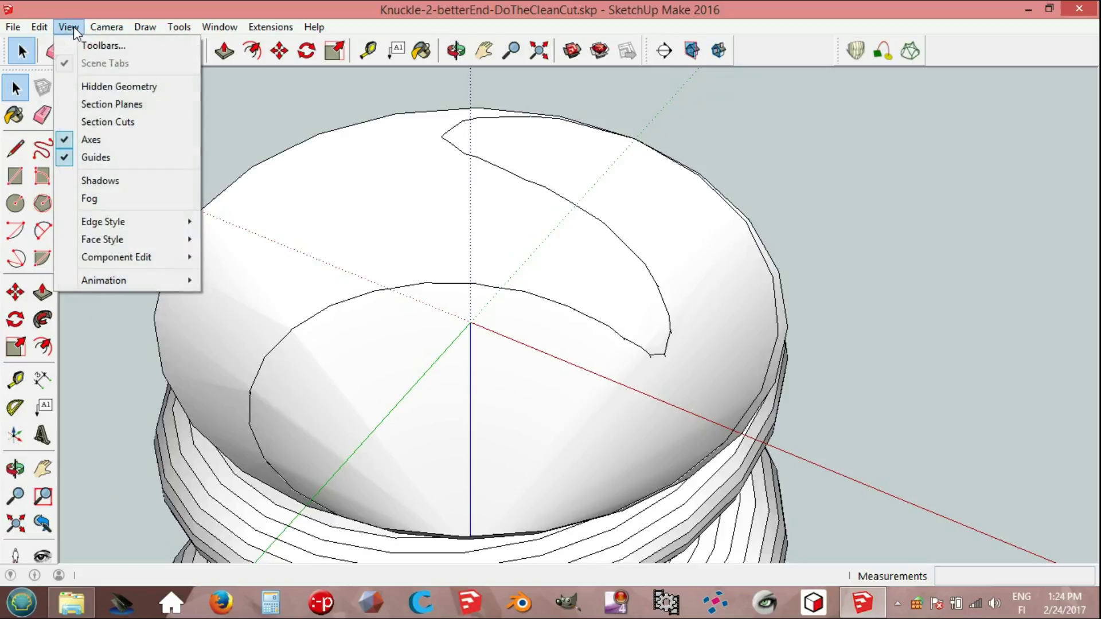
{"action": "left_click", "coordinate": [112, 87]}
{"action": "mouse_move", "coordinate": [401, 235]}
{"action": "middle_mouse_down"}
{"action": "mouse_move", "coordinate": [482, 248]}
{"action": "mouse_move", "coordinate": [447, 221]}
{"action": "mouse_move", "coordinate": [456, 278]}
{"action": "middle_mouse_up"}
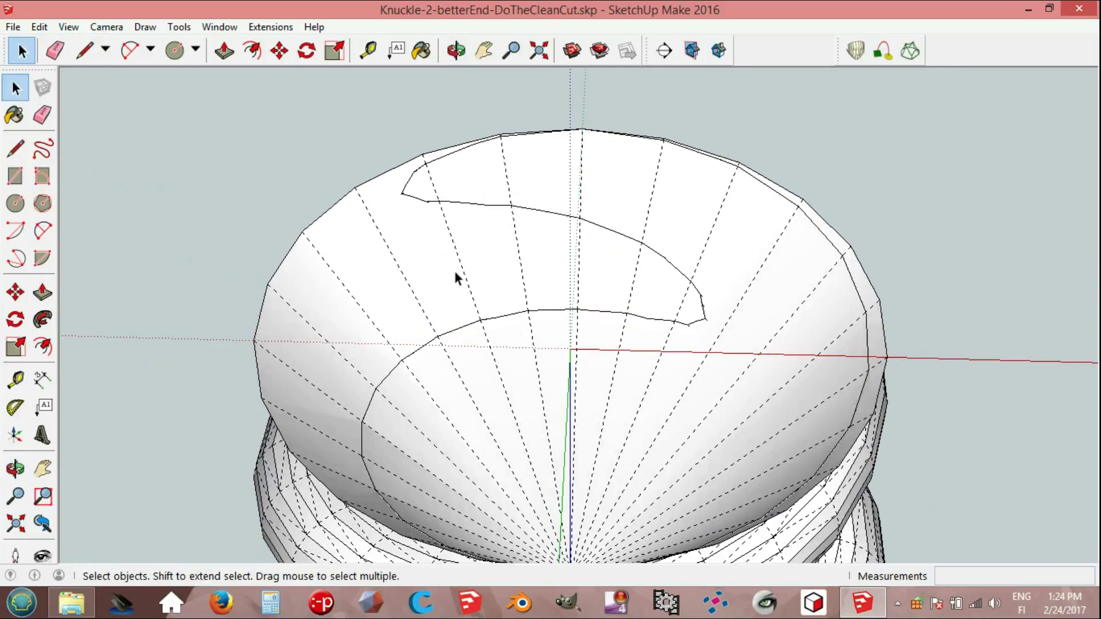
{"action": "scroll", "coordinate": [425, 192], "scroll_direction": "up", "scroll_amount": 2}
{"action": "scroll", "coordinate": [424, 183], "scroll_direction": "up", "scroll_amount": 3}
{"action": "left_click", "coordinate": [416, 180]}
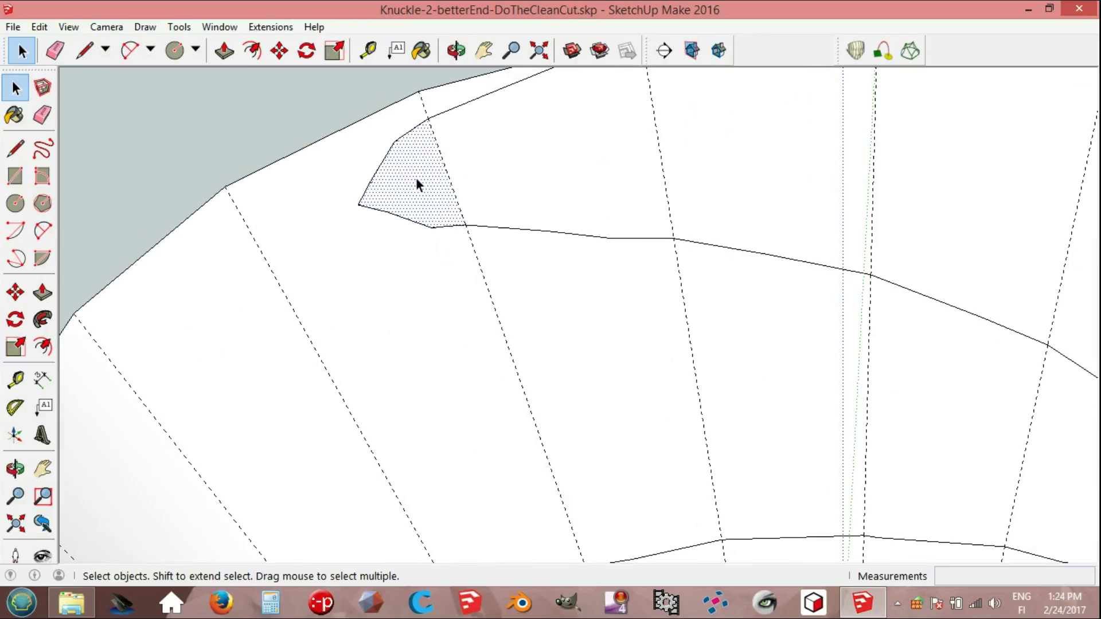
{"action": "key", "text": "ctrl+t"}
{"action": "left_click", "coordinate": [494, 172]}
{"action": "key", "text": "ctrl+t"}
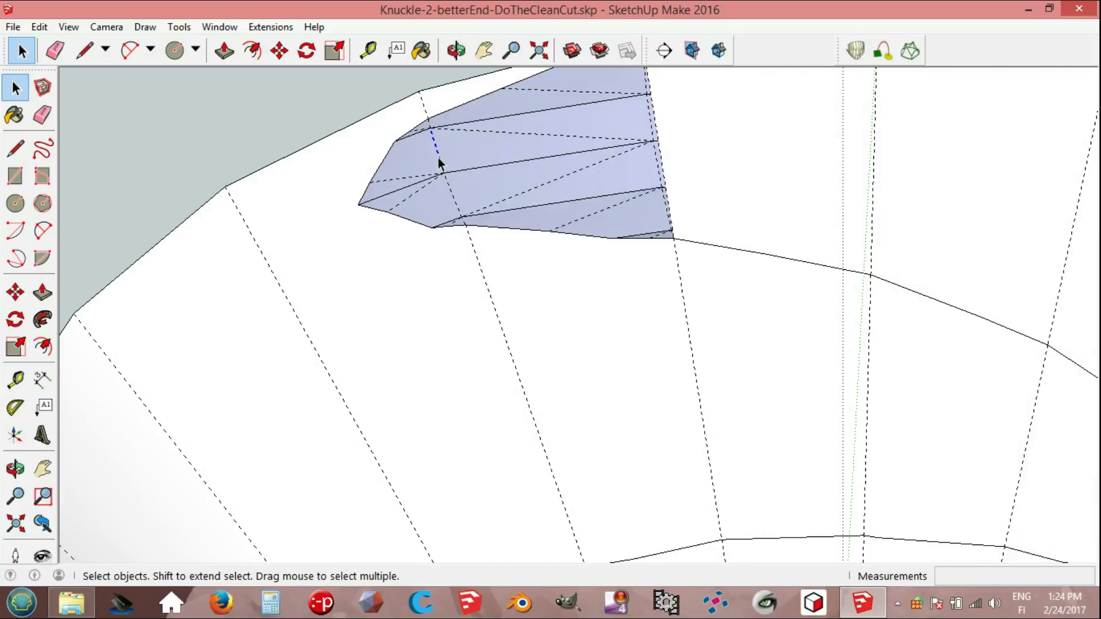
Delete the white faces covering the nut's interior.
{"action": "scroll", "coordinate": [438, 158], "scroll_direction": "down", "scroll_amount": 5}
{"action": "scroll", "coordinate": [802, 395], "scroll_direction": "up", "scroll_amount": 2}
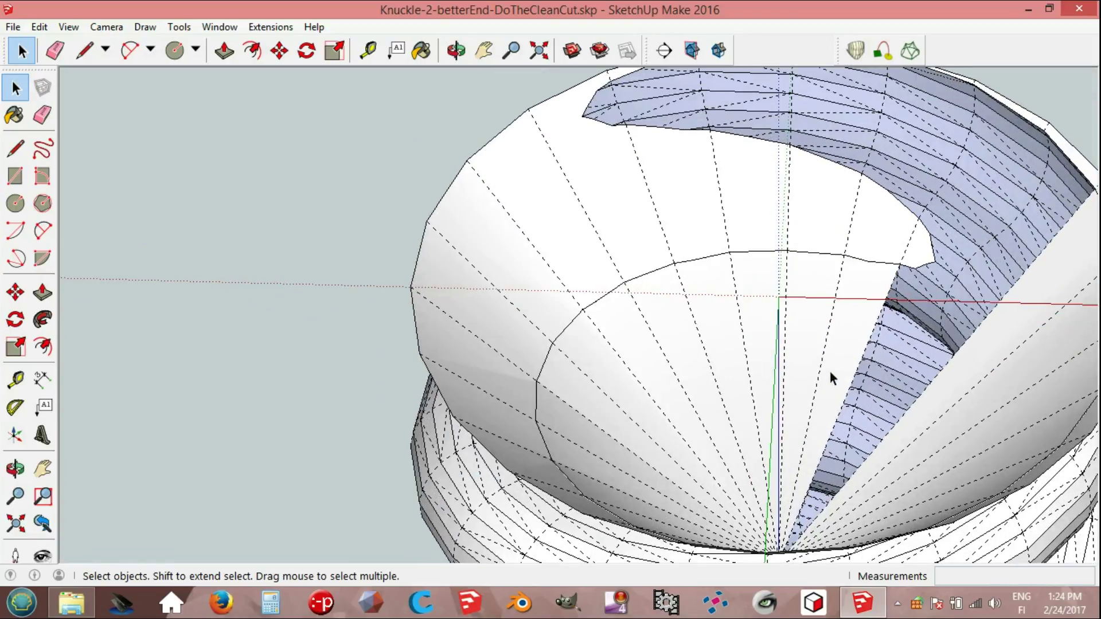
{"action": "left_click", "coordinate": [851, 337]}
{"action": "key", "text": "Delete"}
{"action": "left_click", "coordinate": [802, 329]}
{"action": "key", "text": "Delete"}
Hide hidden geometry again and delete the inner circular face.
{"action": "mouse_move", "coordinate": [757, 331]}
{"action": "middle_mouse_down"}
{"action": "mouse_move", "coordinate": [246, 413]}
{"action": "mouse_move", "coordinate": [457, 366]}
{"action": "mouse_move", "coordinate": [241, 430]}
{"action": "middle_mouse_up"}
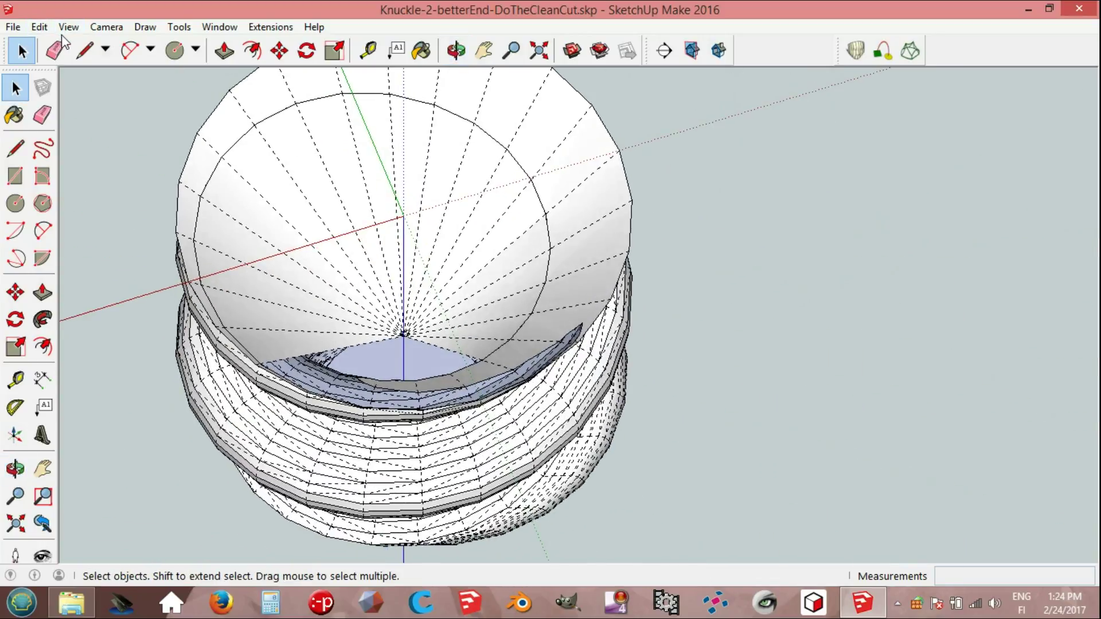
{"action": "left_click", "coordinate": [67, 27]}
{"action": "left_click", "coordinate": [90, 85]}
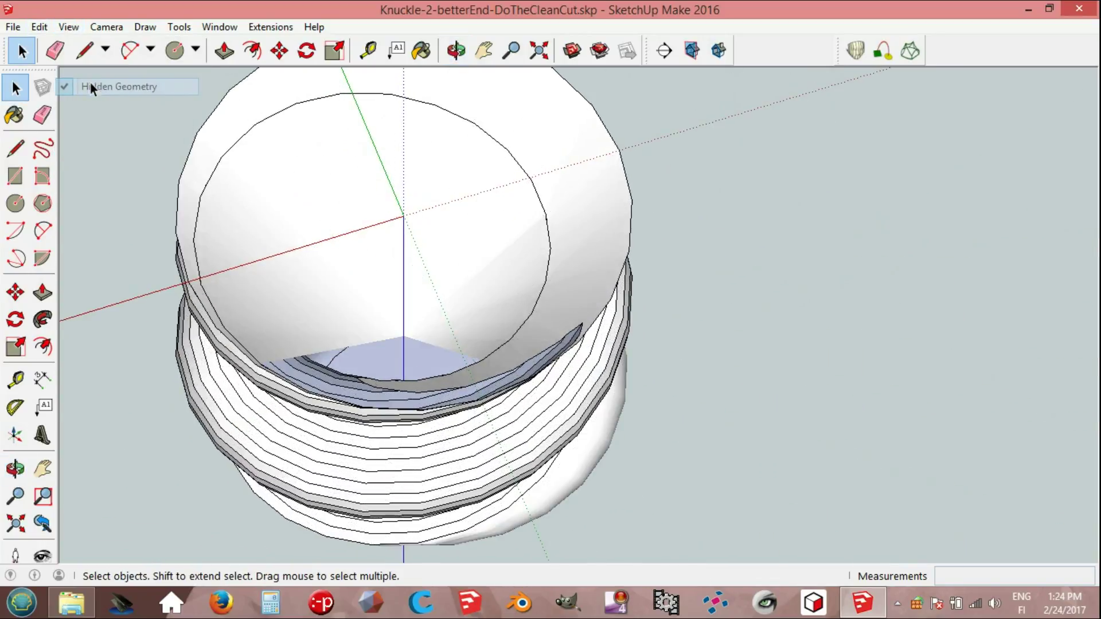
{"action": "left_click", "coordinate": [244, 177]}
{"action": "key", "text": "Delete"}
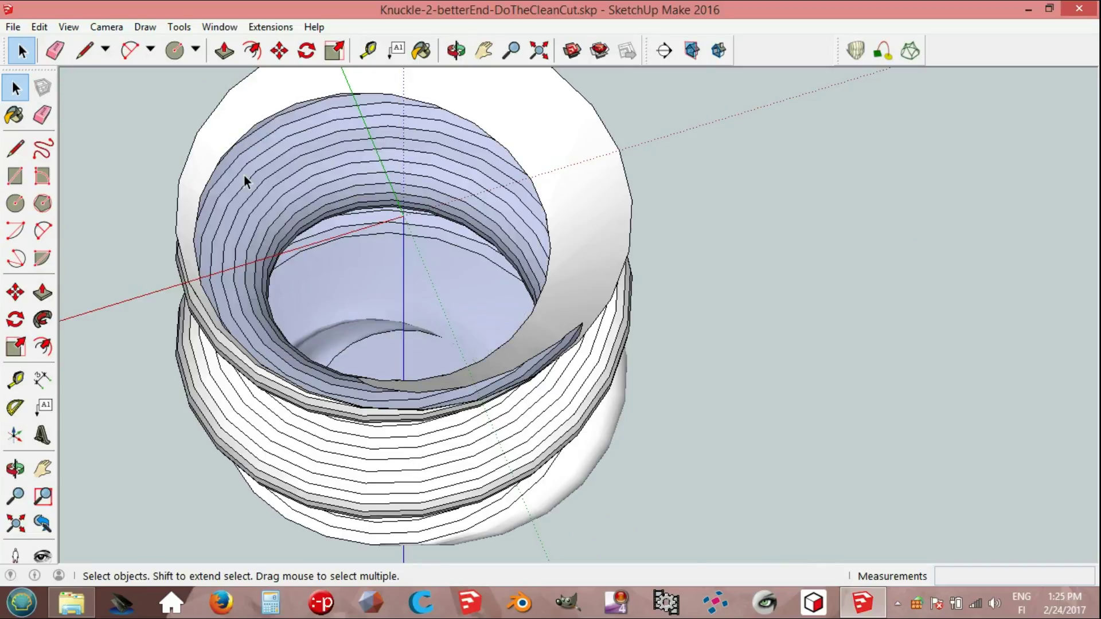
Reverse the blue bore face band, then Orient Faces so all show white.
{"action": "mouse_move", "coordinate": [234, 228]}
{"action": "middle_mouse_down"}
{"action": "mouse_move", "coordinate": [572, 143]}
{"action": "mouse_move", "coordinate": [762, 172]}
{"action": "mouse_move", "coordinate": [613, 387]}
{"action": "middle_mouse_up"}
{"action": "mouse_move", "coordinate": [552, 245]}
{"action": "middle_mouse_down"}
{"action": "mouse_move", "coordinate": [572, 297]}
{"action": "mouse_move", "coordinate": [597, 246]}
{"action": "middle_mouse_up"}
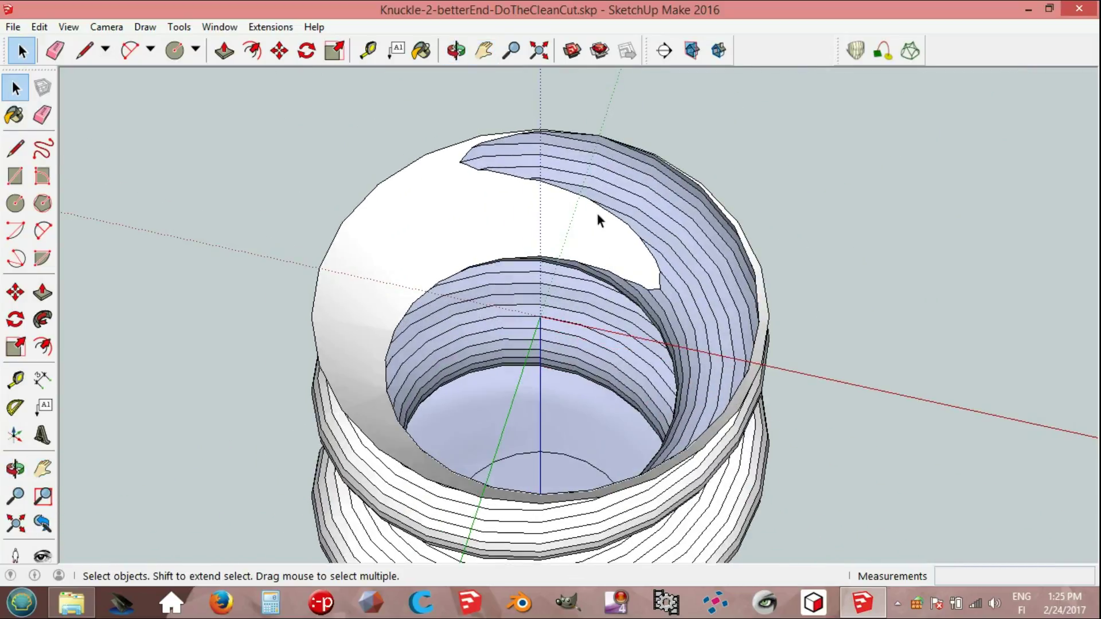
{"action": "scroll", "coordinate": [627, 218], "scroll_direction": "up", "scroll_amount": 2}
{"action": "right_click", "coordinate": [635, 215]}
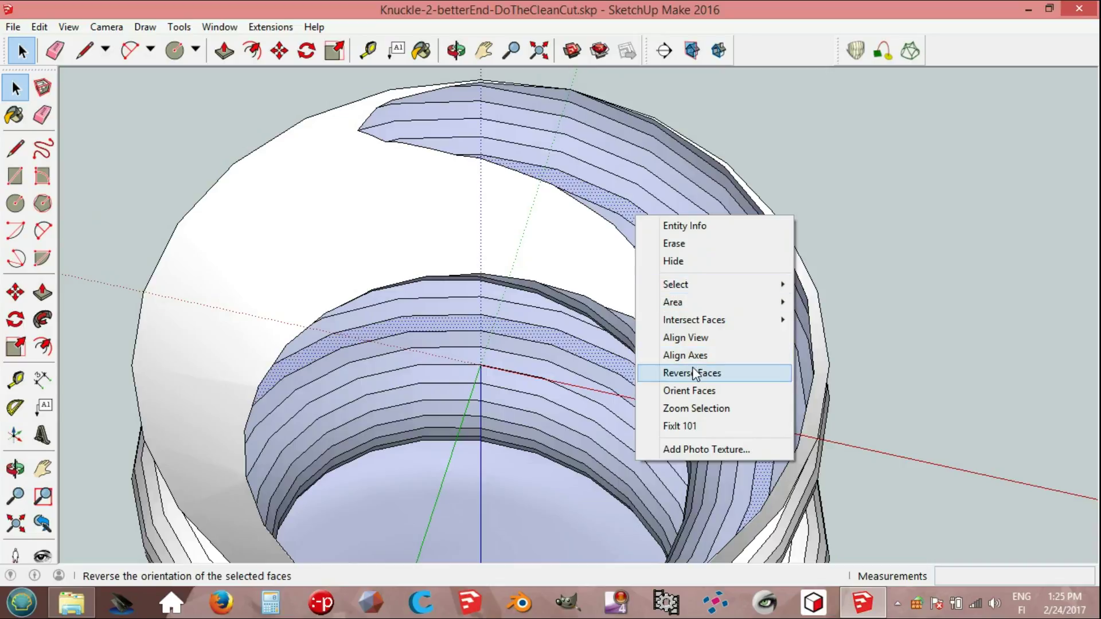
{"action": "left_click", "coordinate": [695, 373]}
{"action": "right_click", "coordinate": [629, 208]}
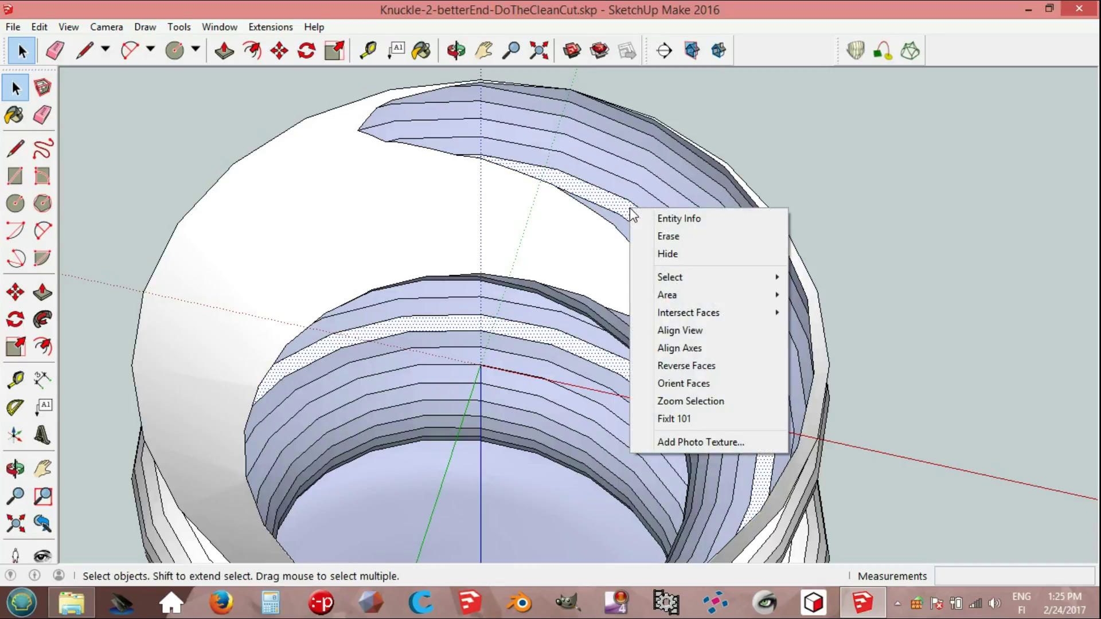
{"action": "left_click", "coordinate": [690, 383]}
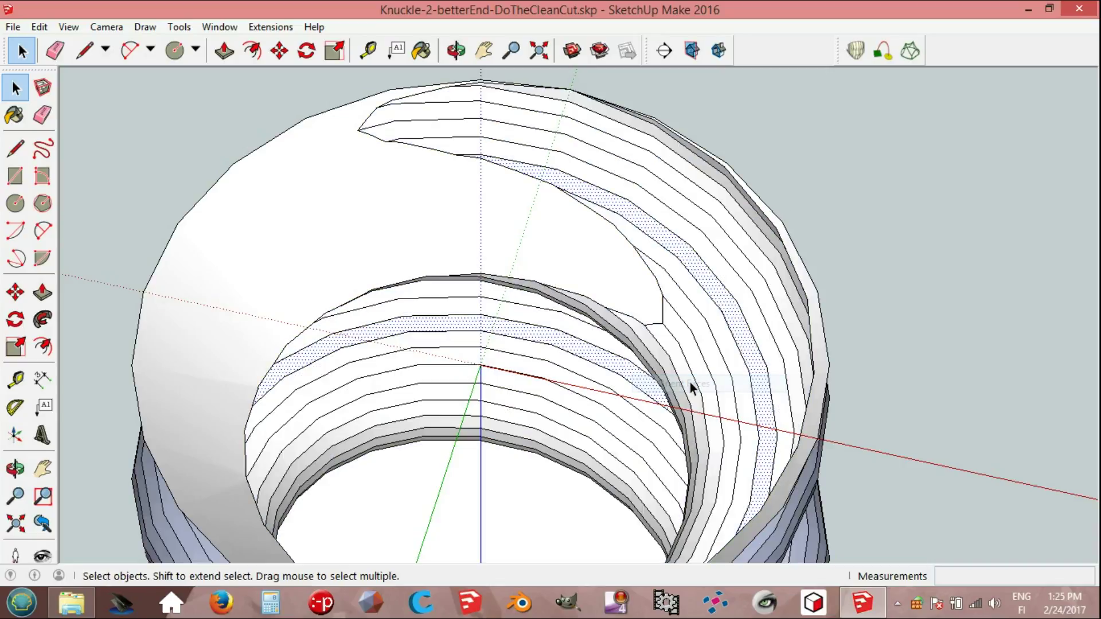
{"action": "mouse_move", "coordinate": [811, 184]}
{"action": "middle_mouse_down"}
{"action": "mouse_move", "coordinate": [831, 110]}
{"action": "mouse_move", "coordinate": [724, 204]}
{"action": "mouse_move", "coordinate": [550, 258]}
{"action": "mouse_move", "coordinate": [253, 315]}
{"action": "mouse_move", "coordinate": [348, 304]}
{"action": "middle_mouse_up"}
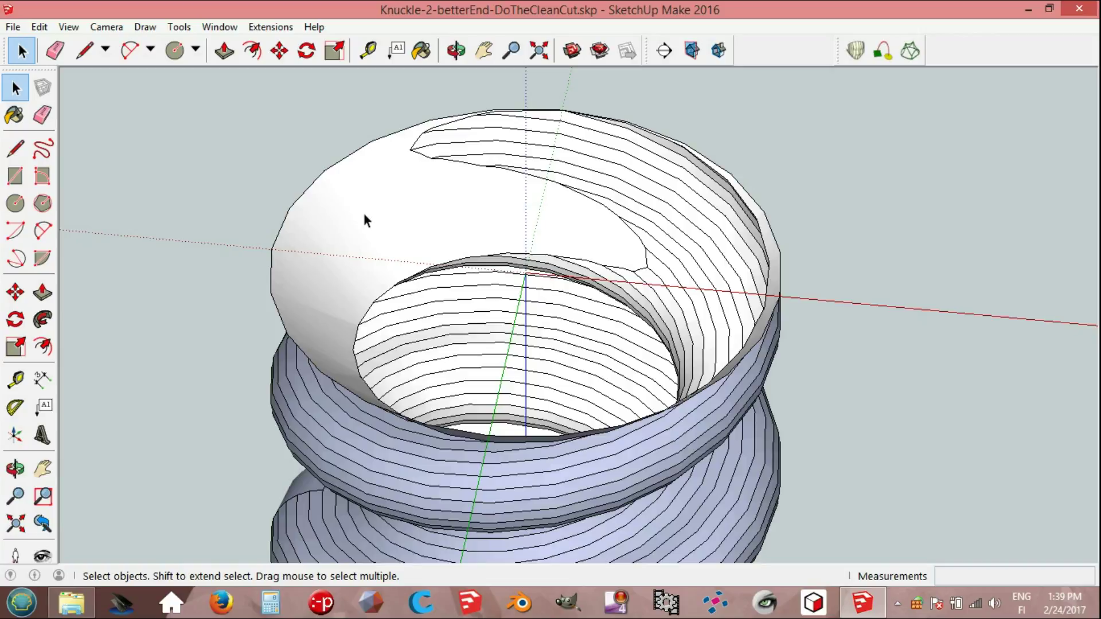
Draw a 500-radius circle centred on the origin around the thread.
{"action": "key", "text": "c"}
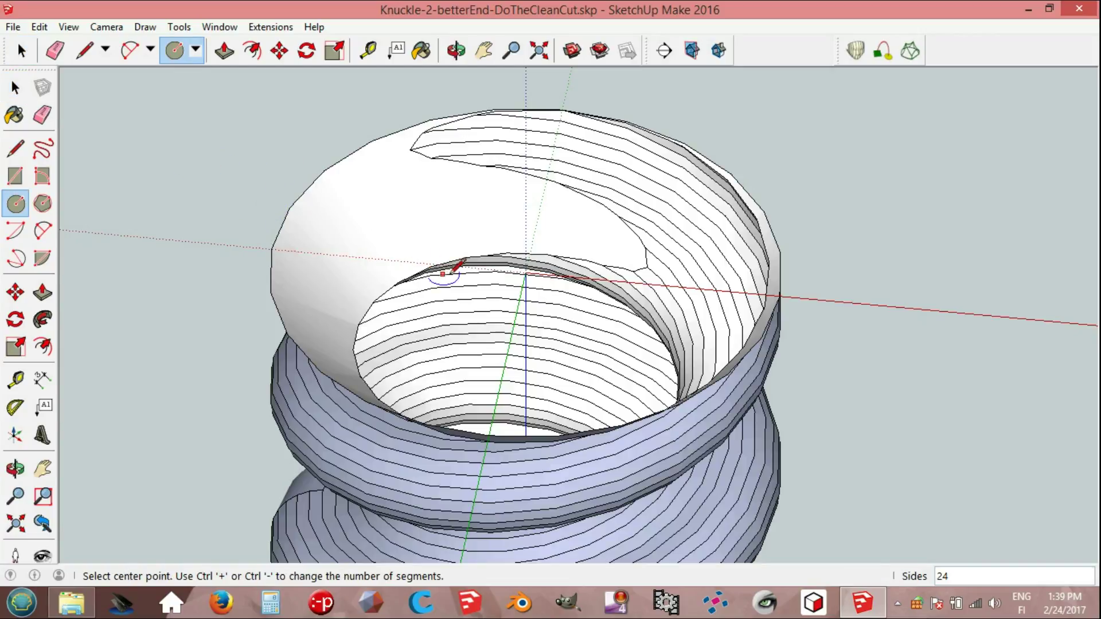
{"action": "left_click", "coordinate": [534, 273]}
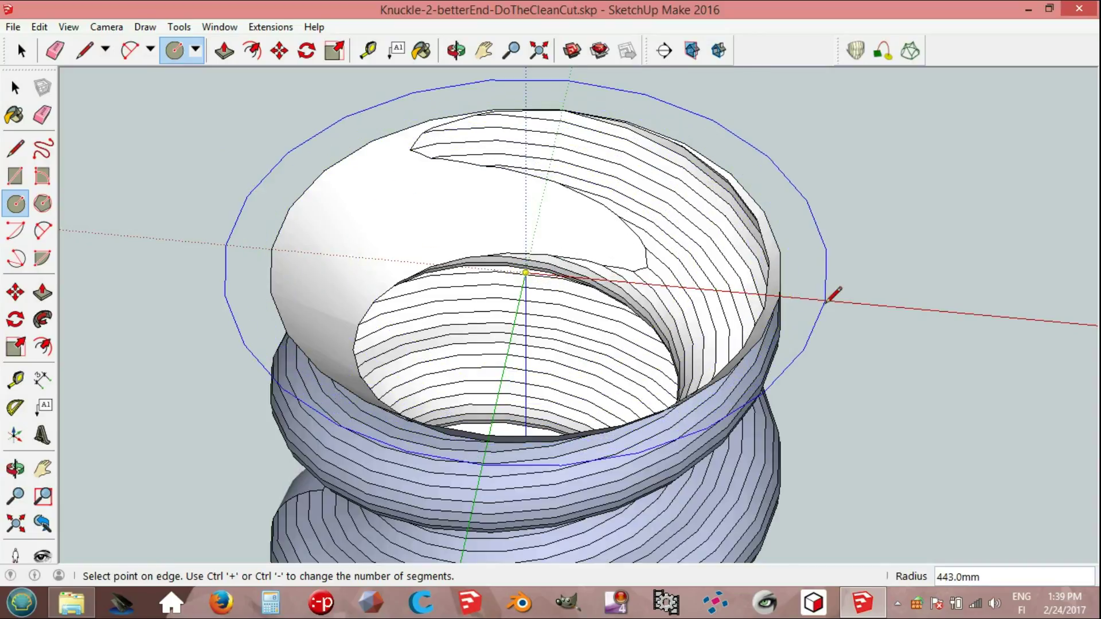
{"action": "type", "text": "500"}
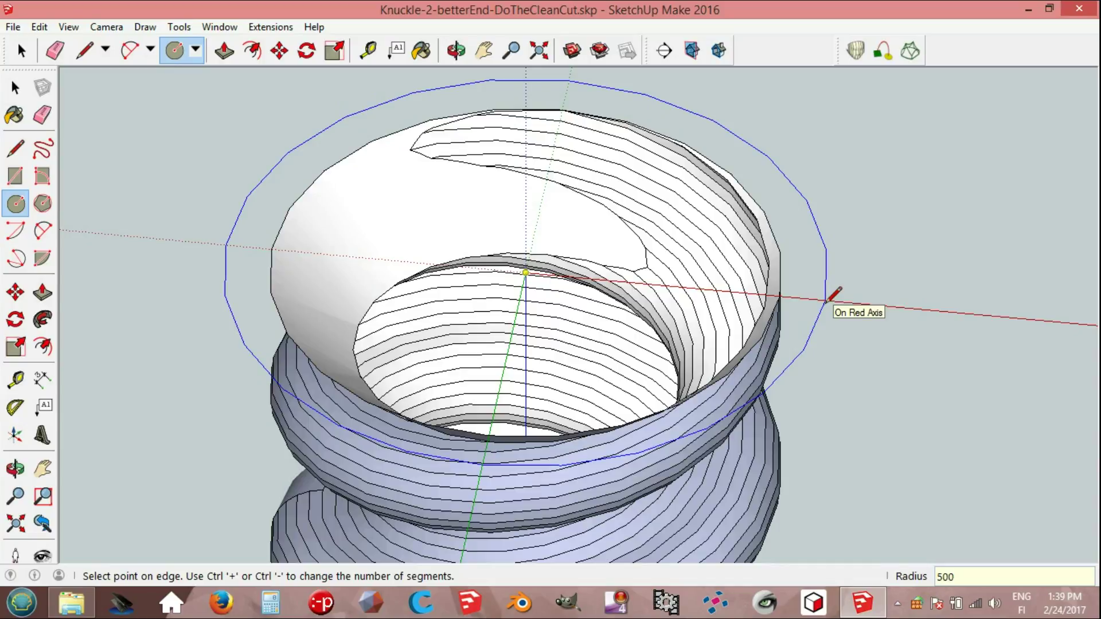
{"action": "key", "text": "Return"}
{"action": "key", "text": "space"}
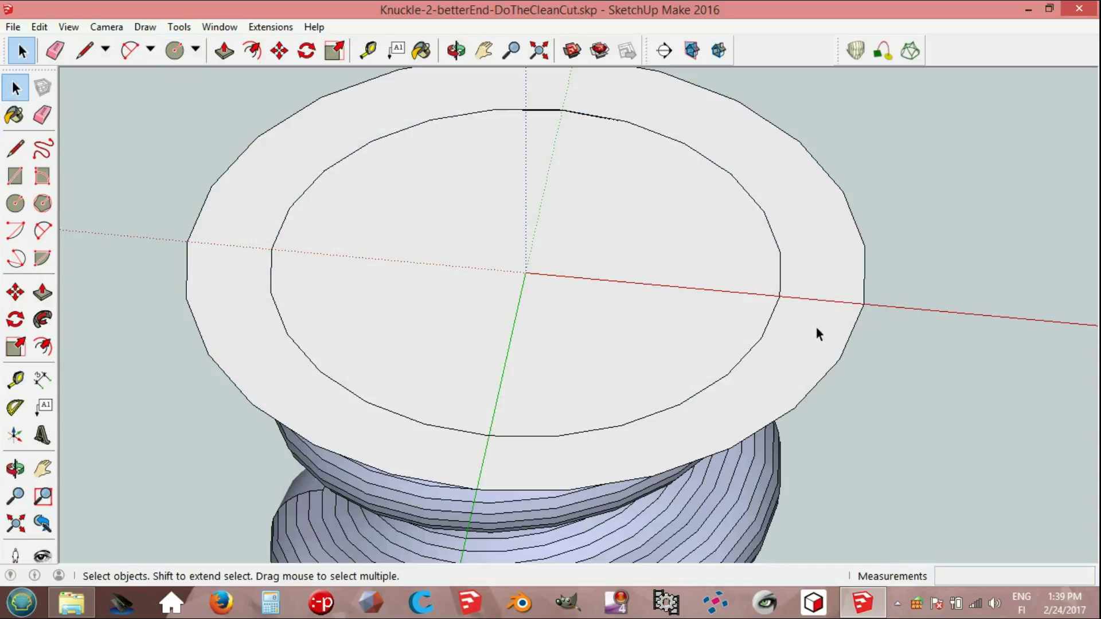
{"action": "key", "text": "o"}
{"action": "key", "text": "space"}
{"action": "middle_click_drag", "start_coordinate": [819, 257], "coordinate": [770, 239]}
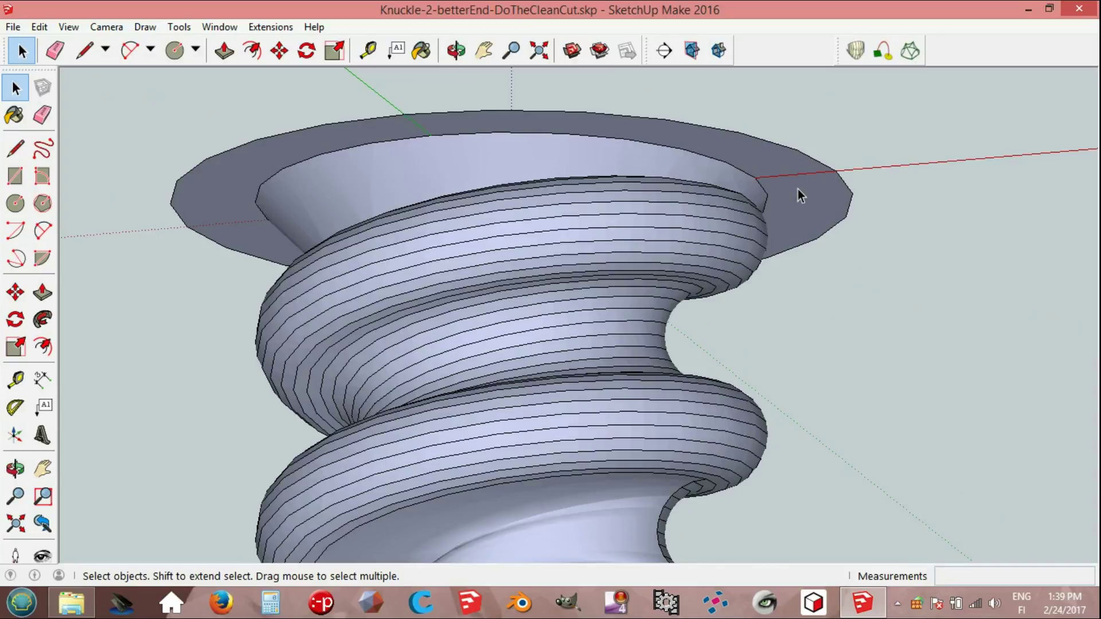
Push/Pull the circle's ring face 650 into a sleeve wall.
{"action": "left_click", "coordinate": [800, 195]}
{"action": "key", "text": "p"}
{"action": "left_click_drag", "start_coordinate": [799, 187], "coordinate": [810, 310]}
{"action": "type", "text": "650"}
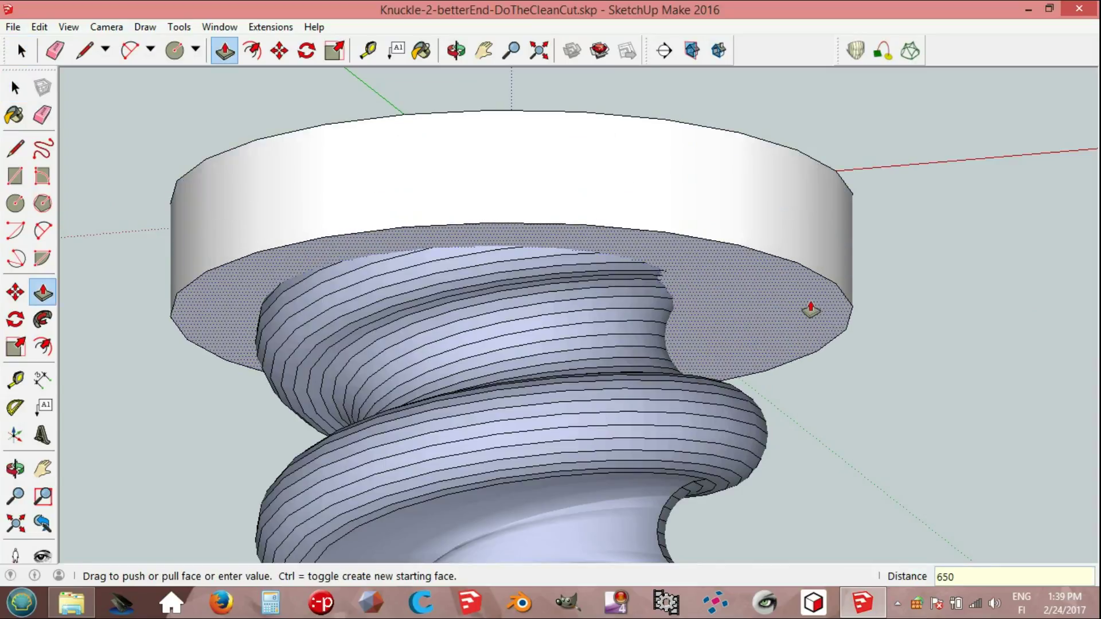
{"action": "key", "text": "Return"}
{"action": "key", "text": "space"}
Delete the sleeve's top face to expose the thread.
{"action": "mouse_move", "coordinate": [793, 287]}
{"action": "middle_mouse_down"}
{"action": "mouse_move", "coordinate": [769, 455]}
{"action": "mouse_move", "coordinate": [681, 285]}
{"action": "mouse_move", "coordinate": [681, 386]}
{"action": "middle_mouse_up"}
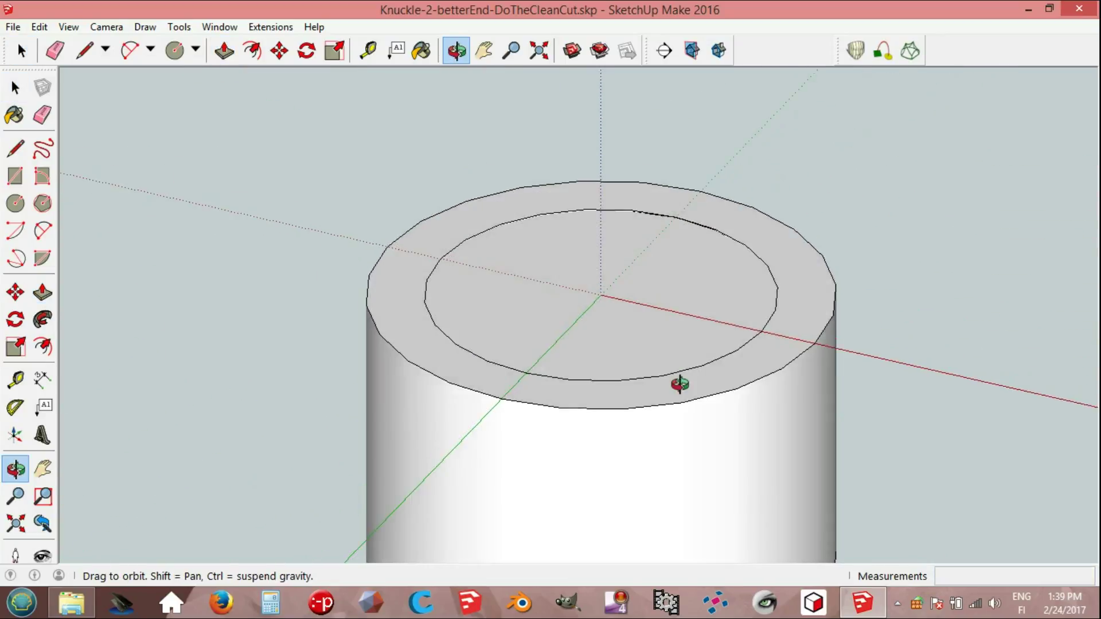
{"action": "left_click", "coordinate": [658, 355]}
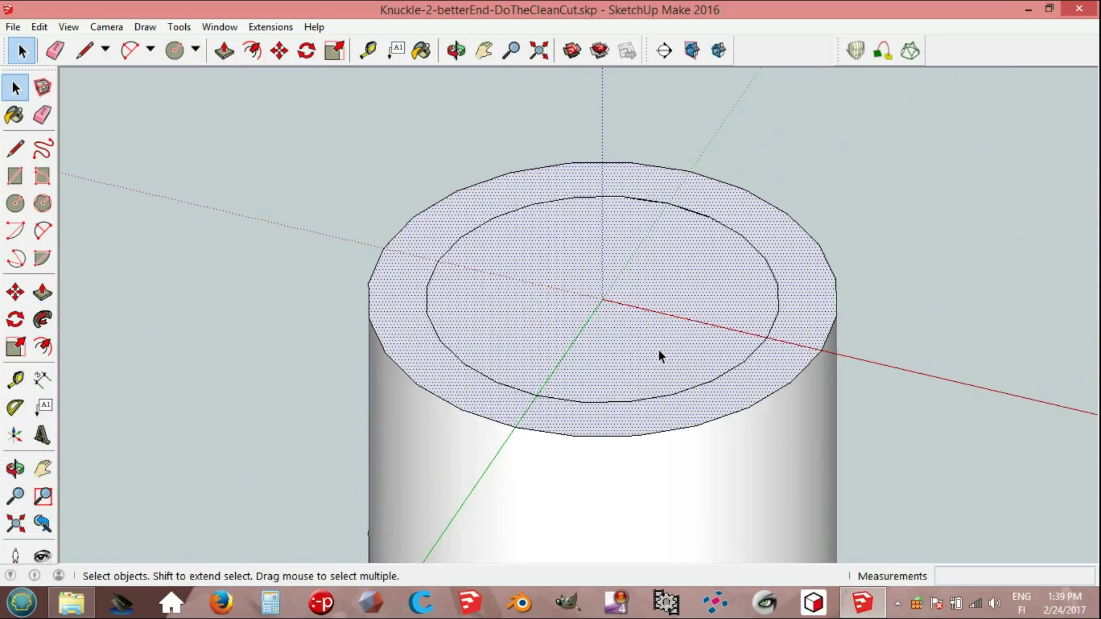
{"action": "key", "text": "Delete"}
{"action": "mouse_move", "coordinate": [658, 350]}
{"action": "middle_mouse_down"}
{"action": "mouse_move", "coordinate": [695, 376]}
{"action": "mouse_move", "coordinate": [819, 326]}
{"action": "middle_mouse_up"}
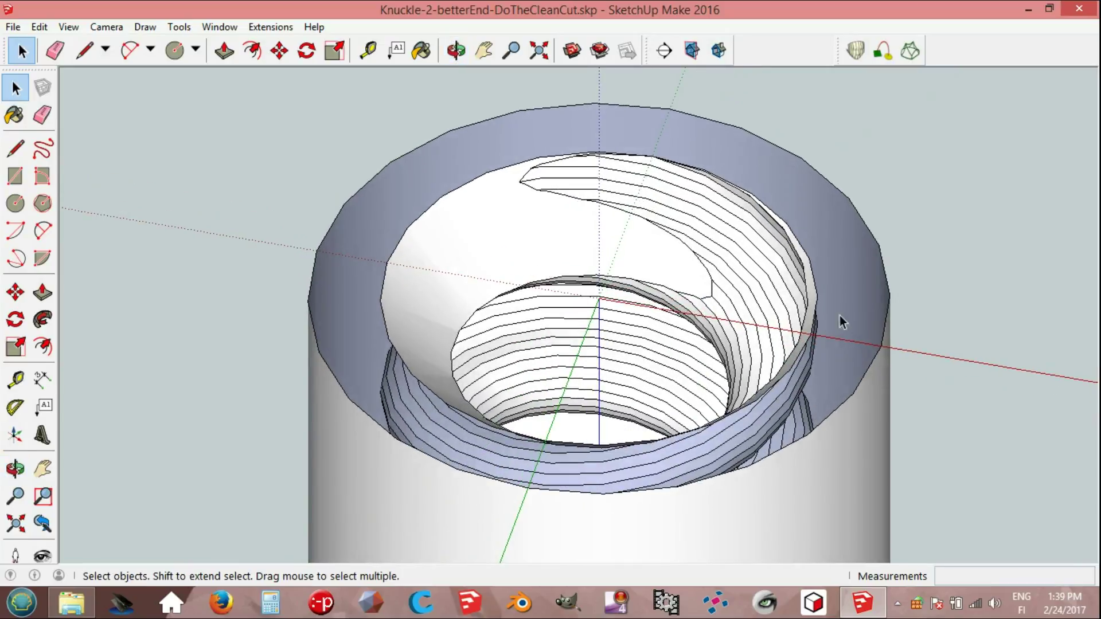
{"action": "scroll", "coordinate": [859, 305], "scroll_direction": "up", "scroll_amount": 1}
Draw a 220 line and an edge across the rim, then erase both rim edges.
{"action": "key", "text": "l"}
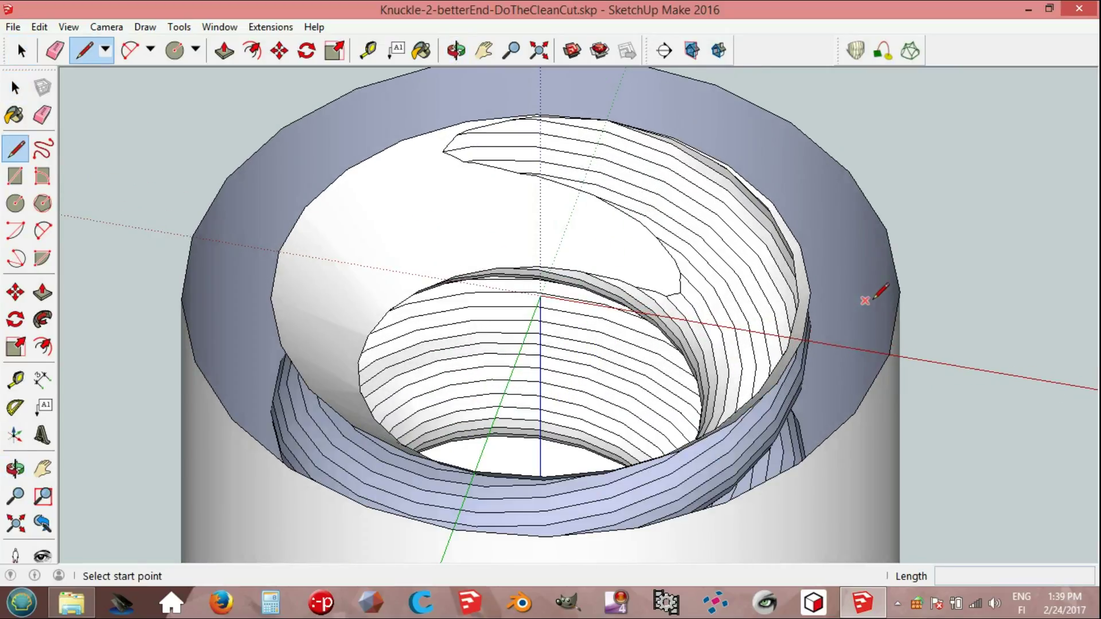
{"action": "left_click", "coordinate": [899, 292]}
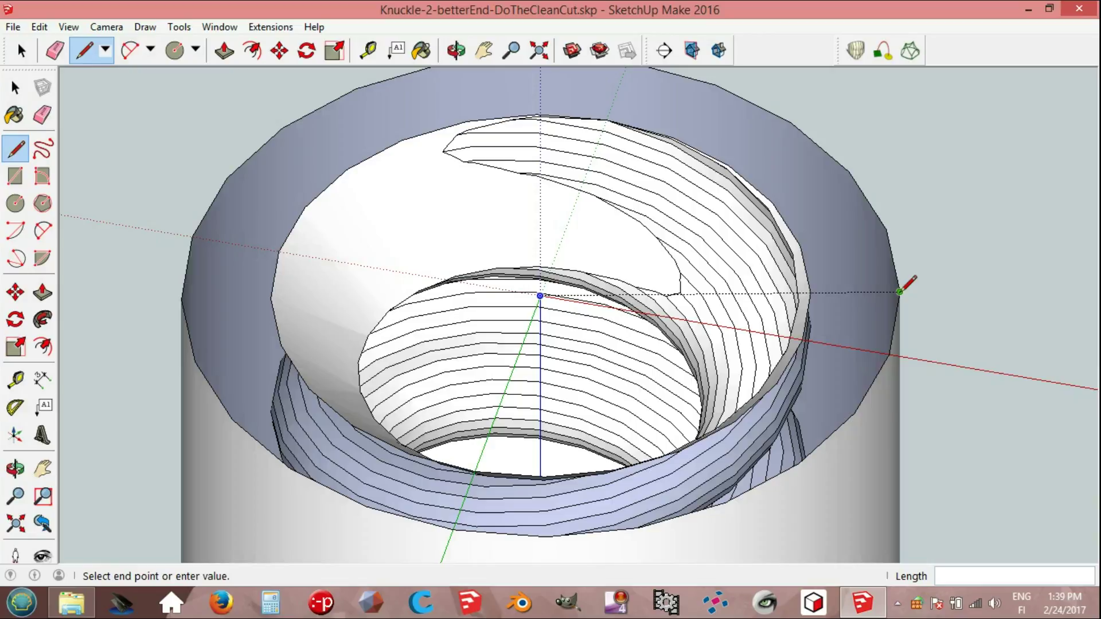
{"action": "left_click", "coordinate": [810, 293]}
{"action": "type", "text": "220"}
{"action": "key", "text": "Return"}
{"action": "left_click", "coordinate": [279, 250]}
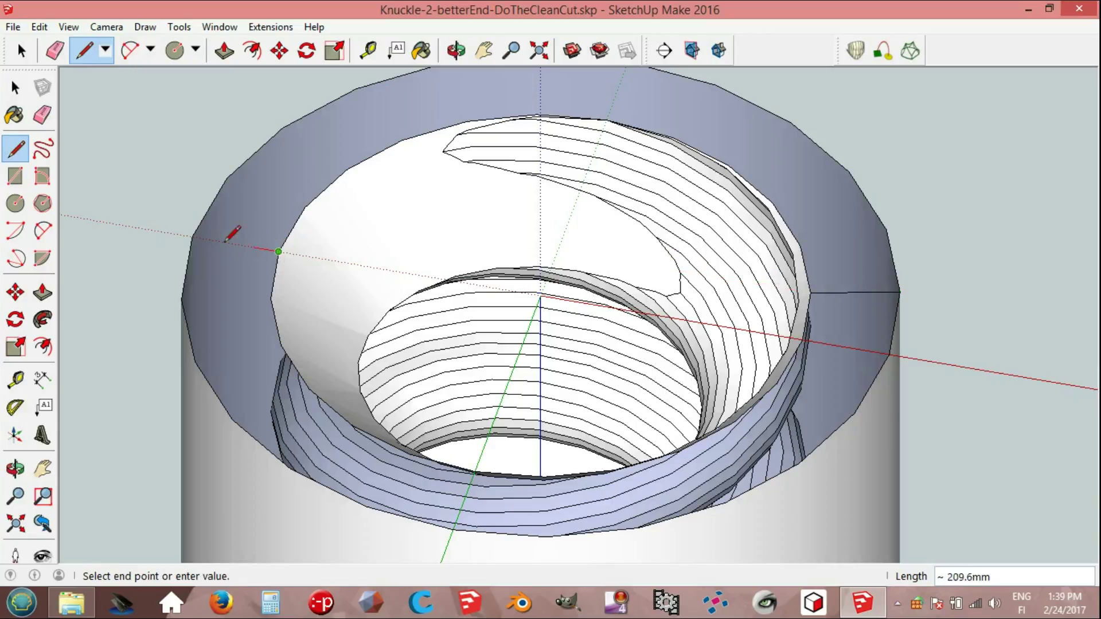
{"action": "left_click", "coordinate": [194, 236]}
{"action": "key", "text": "e"}
{"action": "left_click", "coordinate": [240, 244]}
{"action": "left_click", "coordinate": [860, 295]}
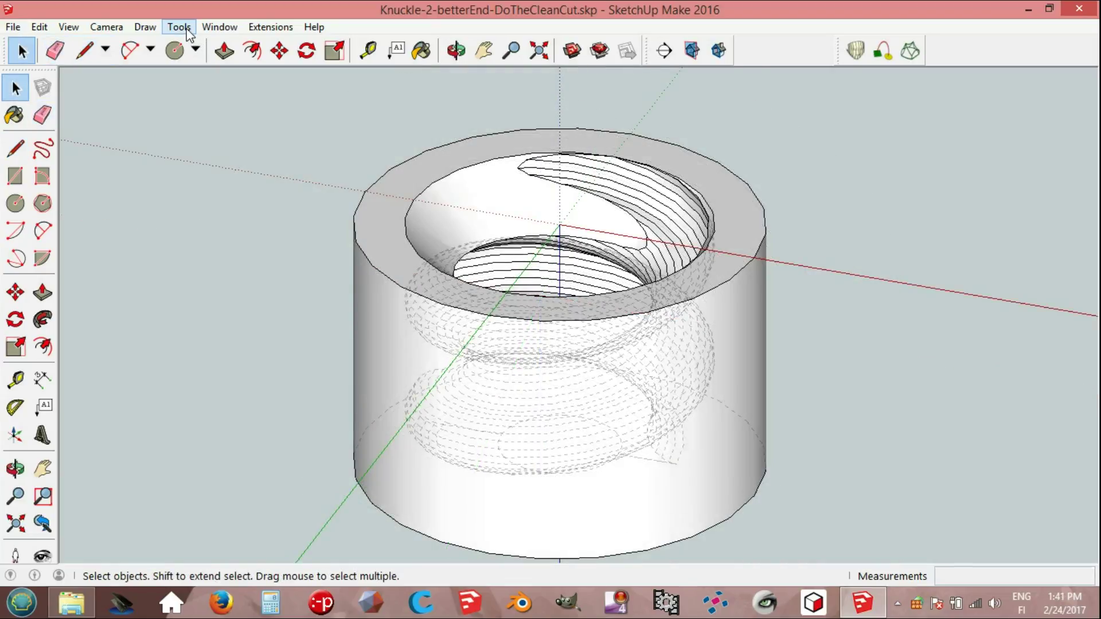
{"action": "left_click", "coordinate": [179, 27]}
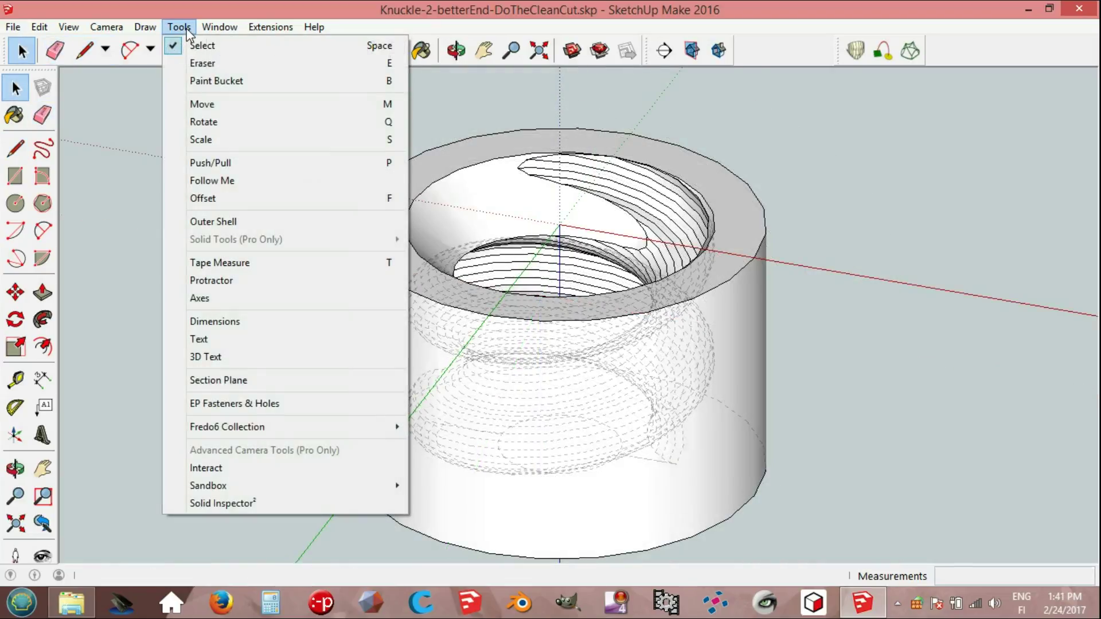
{"action": "left_click", "coordinate": [230, 503]}
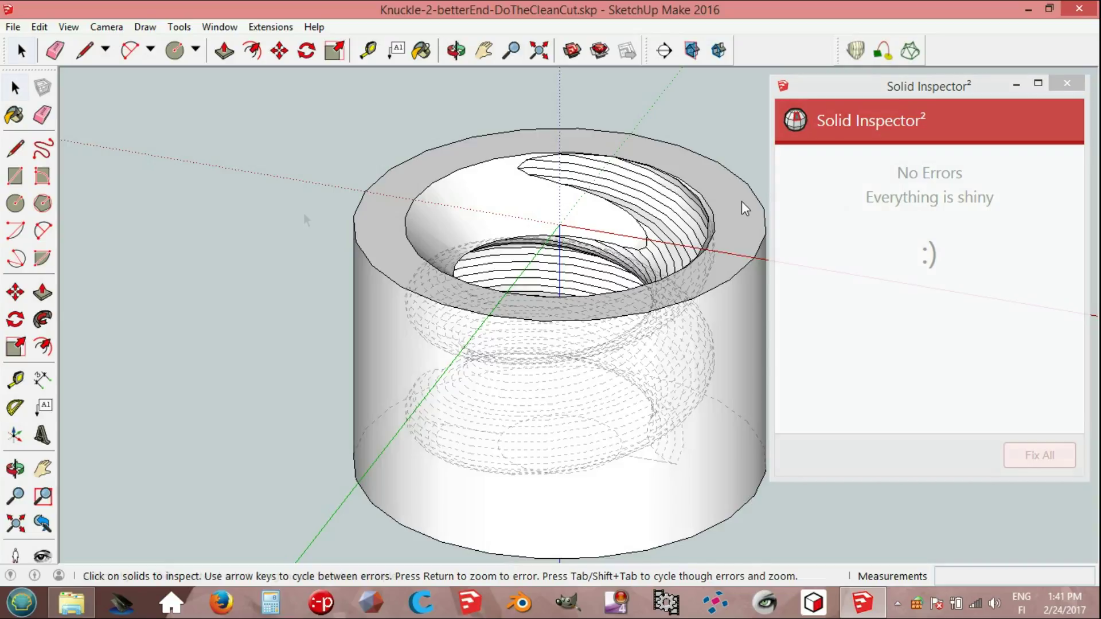
{"action": "key", "text": "space"}
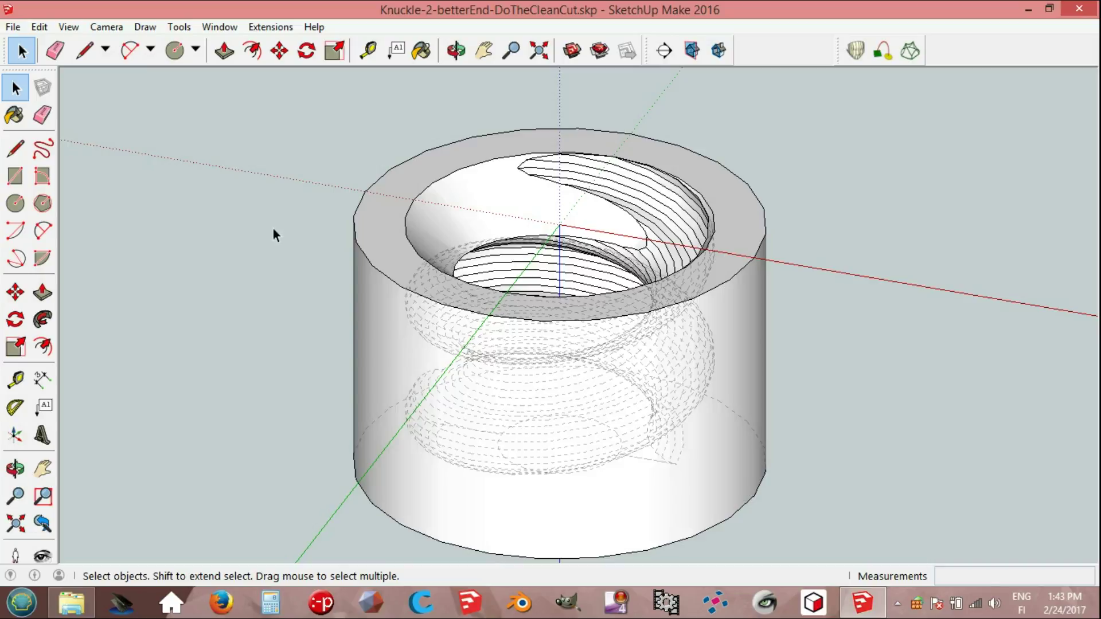
{"action": "left_click_drag", "start_coordinate": [218, 97], "coordinate": [833, 581]}
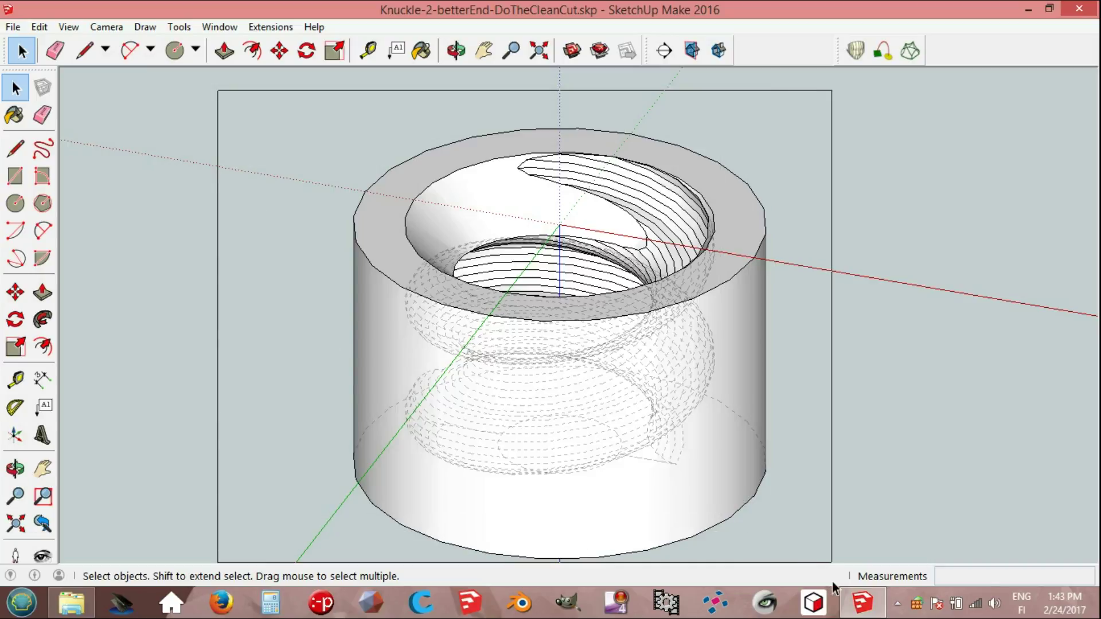
Group the whole nut and scale it 110% about its centre along red and green.
{"action": "right_click", "coordinate": [652, 398]}
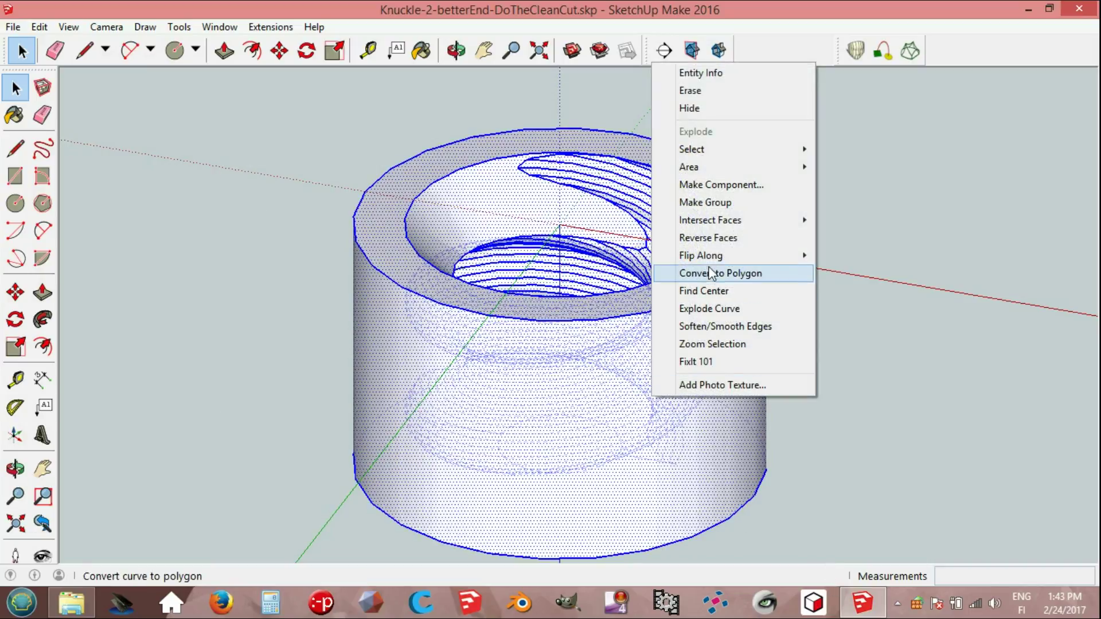
{"action": "left_click", "coordinate": [724, 202]}
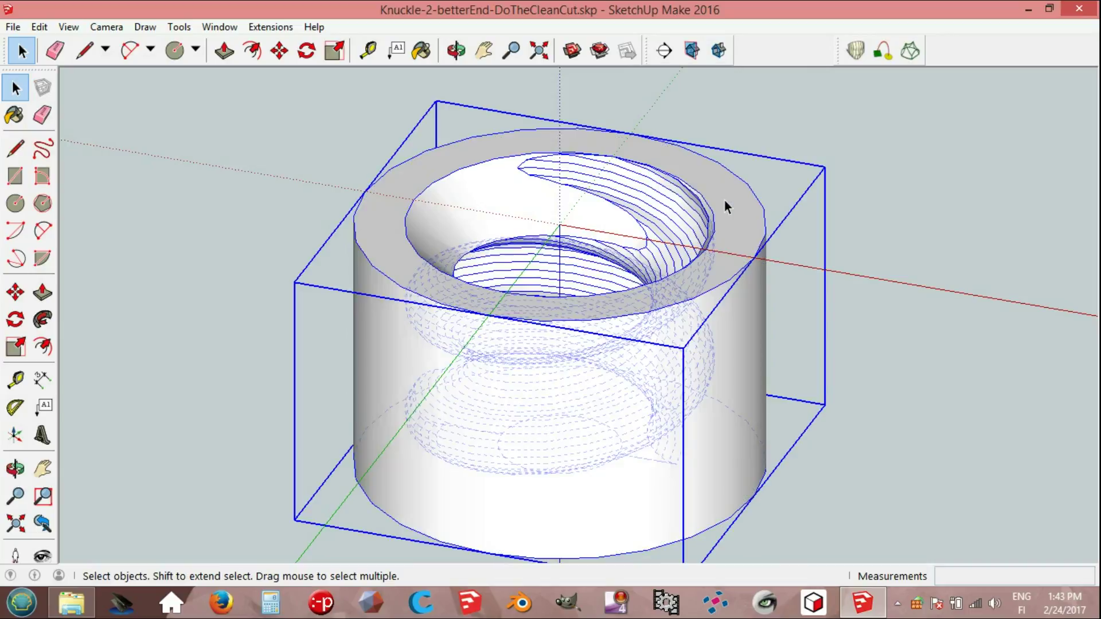
{"action": "key", "text": "s"}
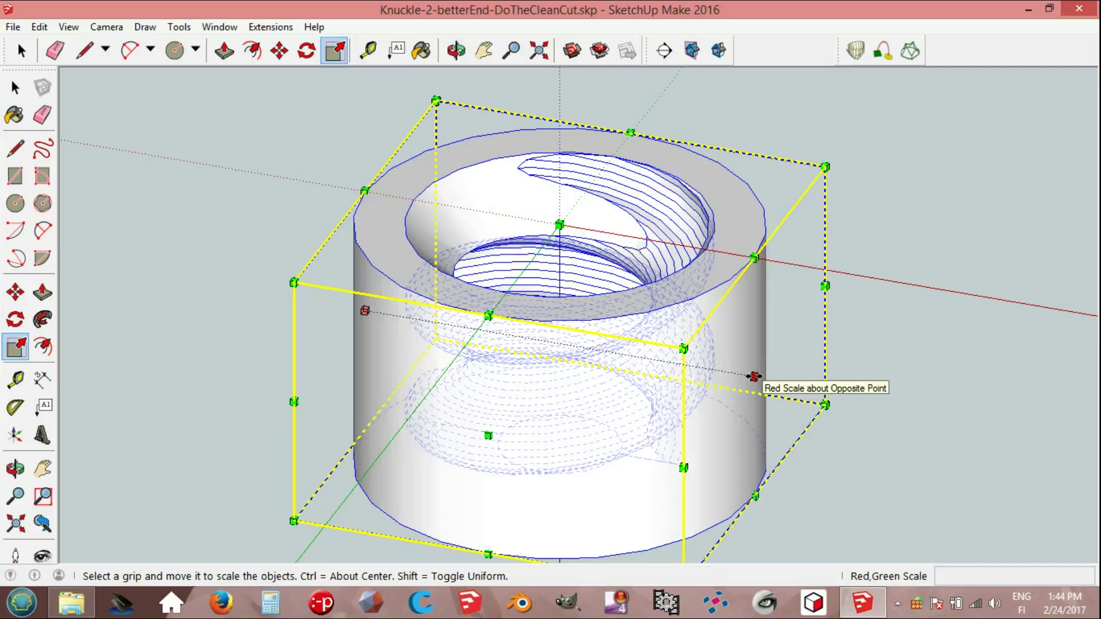
{"action": "key", "text": "ctrl"}
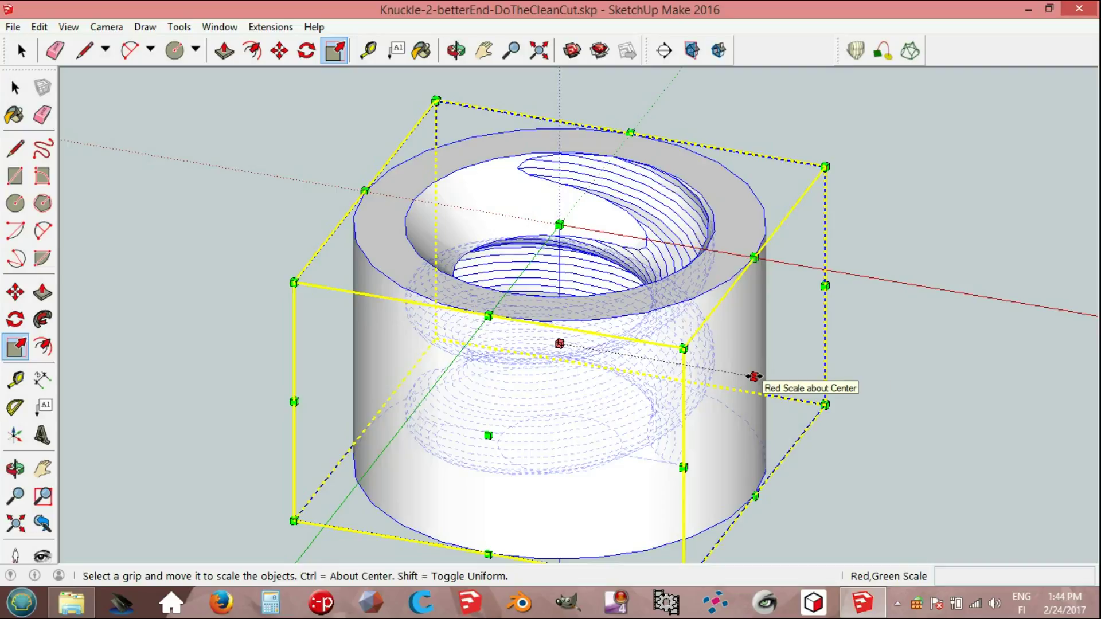
{"action": "left_click_drag", "start_coordinate": [754, 376], "coordinate": [774, 382]}
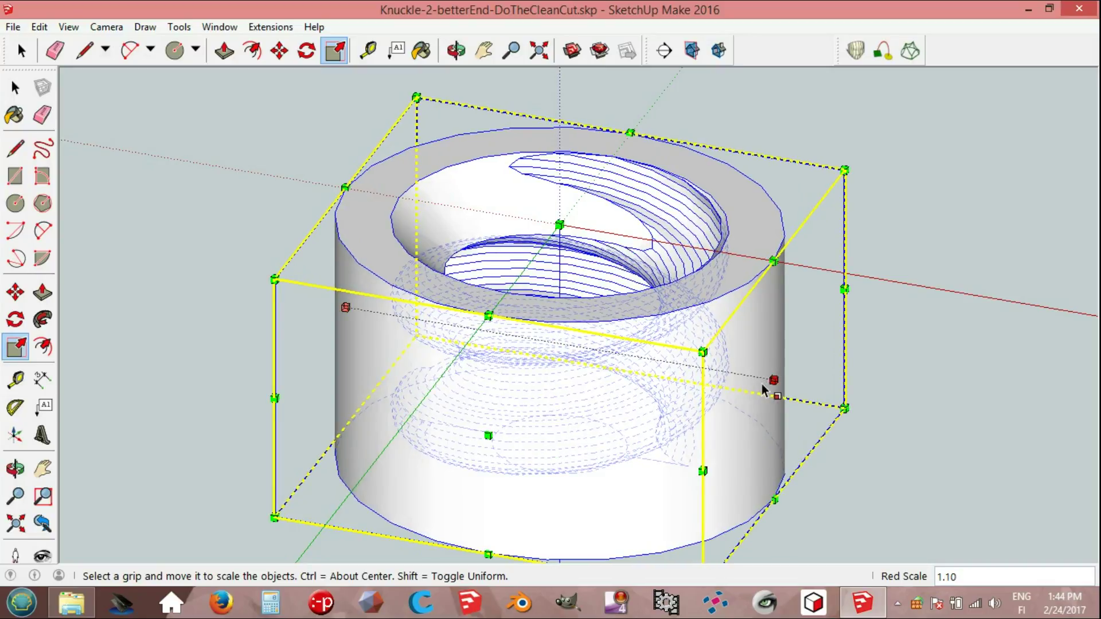
{"action": "mouse_move", "coordinate": [934, 418]}
{"action": "middle_mouse_down"}
{"action": "mouse_move", "coordinate": [629, 462]}
{"action": "mouse_move", "coordinate": [575, 457]}
{"action": "middle_mouse_up"}
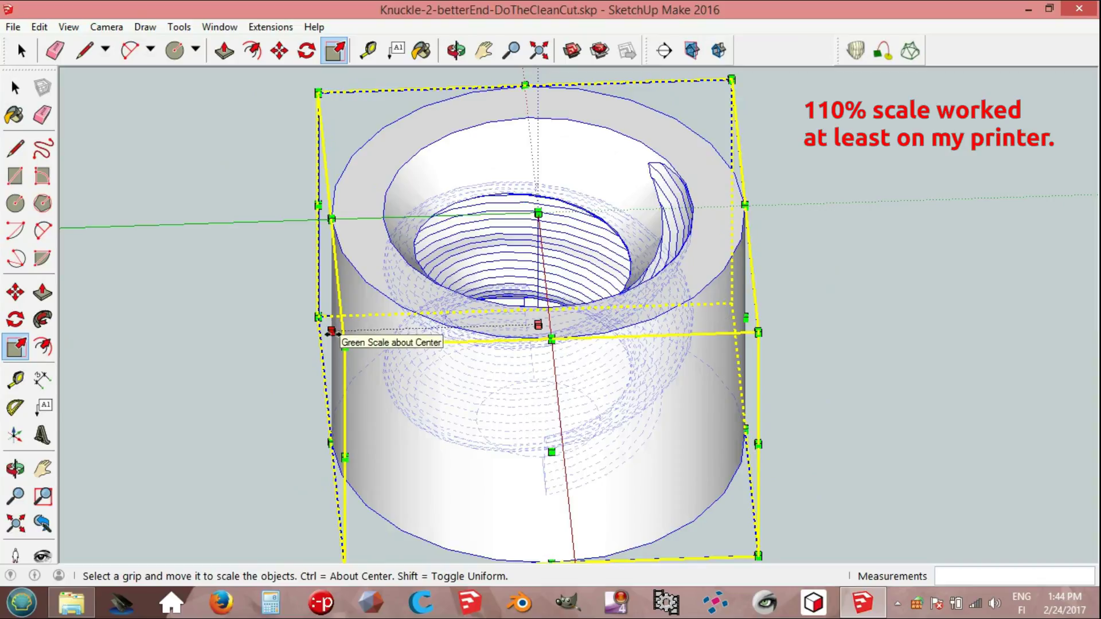
{"action": "left_click_drag", "start_coordinate": [331, 331], "coordinate": [311, 334], "text": "ctrl"}
{"action": "key", "text": "space"}
Deselect and orbit around to inspect the scaled nut.
{"action": "left_click", "coordinate": [278, 341]}
{"action": "mouse_move", "coordinate": [277, 340]}
{"action": "middle_mouse_down"}
{"action": "mouse_move", "coordinate": [245, 356]}
{"action": "mouse_move", "coordinate": [435, 314]}
{"action": "mouse_move", "coordinate": [455, 321]}
{"action": "middle_mouse_up"}
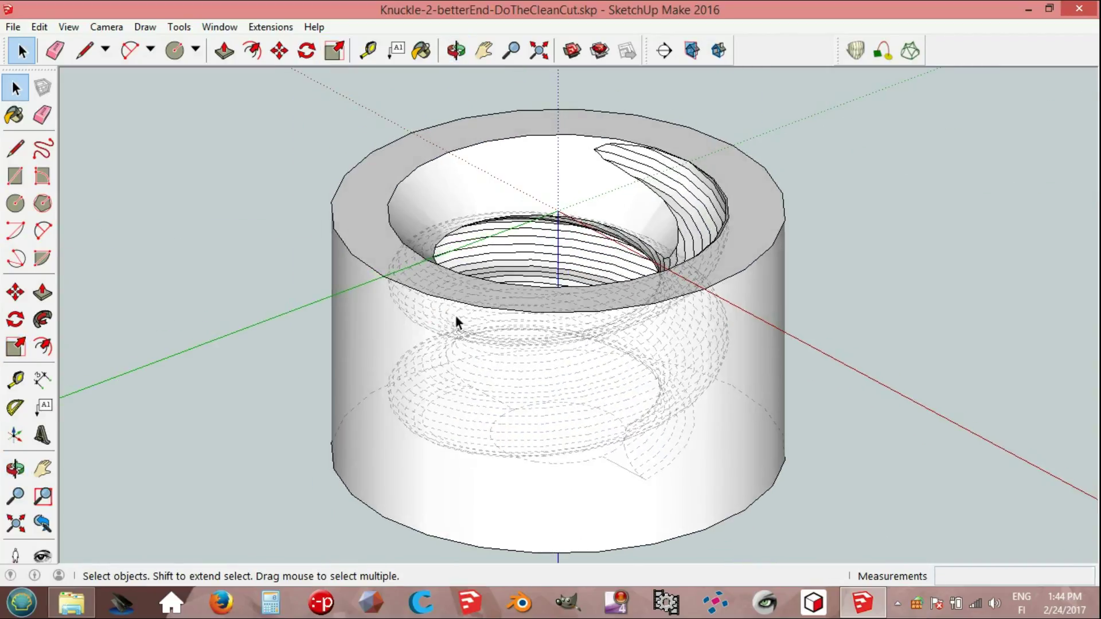
{"action": "scroll", "coordinate": [567, 287], "scroll_direction": "up", "scroll_amount": 1}
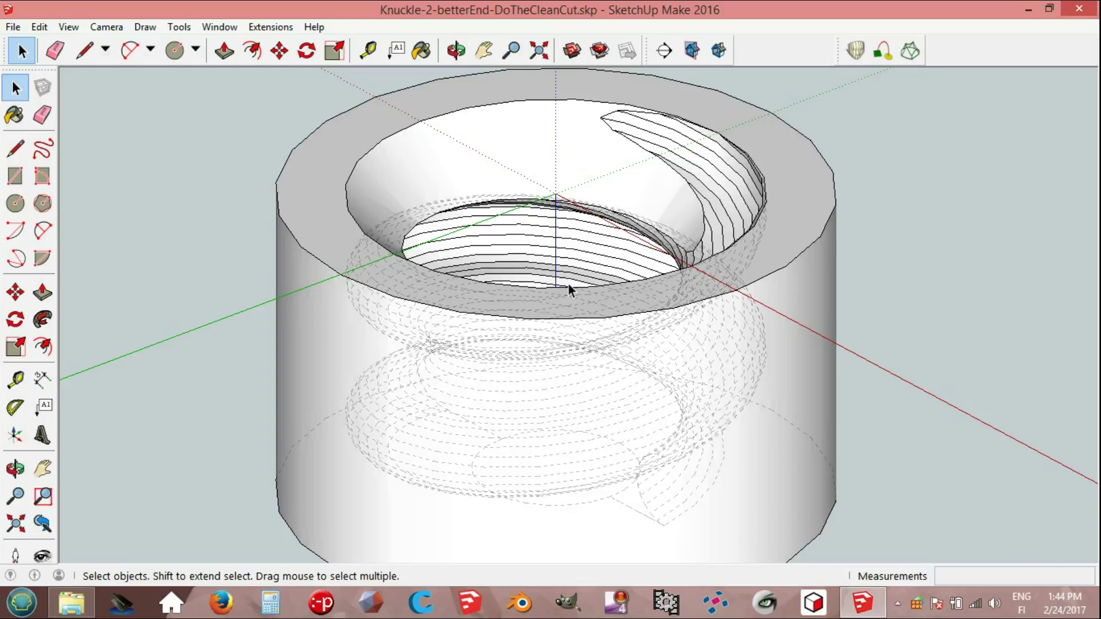
{"action": "mouse_move", "coordinate": [569, 284]}
{"action": "middle_mouse_down"}
{"action": "mouse_move", "coordinate": [565, 322]}
{"action": "mouse_move", "coordinate": [560, 248]}
{"action": "middle_mouse_up"}
{"action": "scroll", "coordinate": [548, 139], "scroll_direction": "down", "scroll_amount": 1}
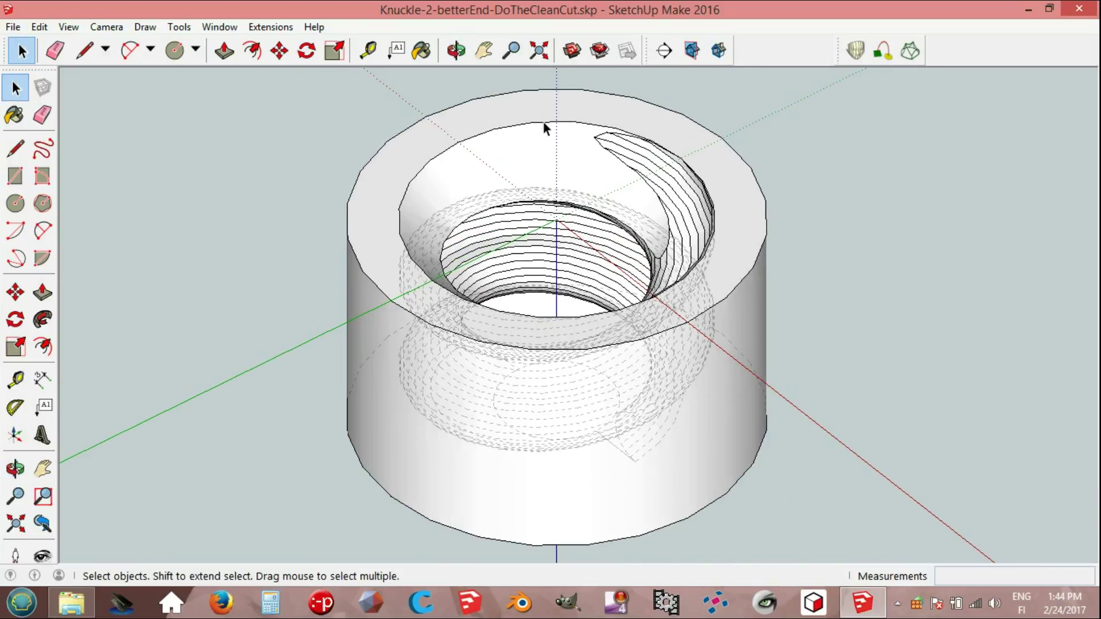
{"action": "scroll", "coordinate": [508, 118], "scroll_direction": "up", "scroll_amount": 1}
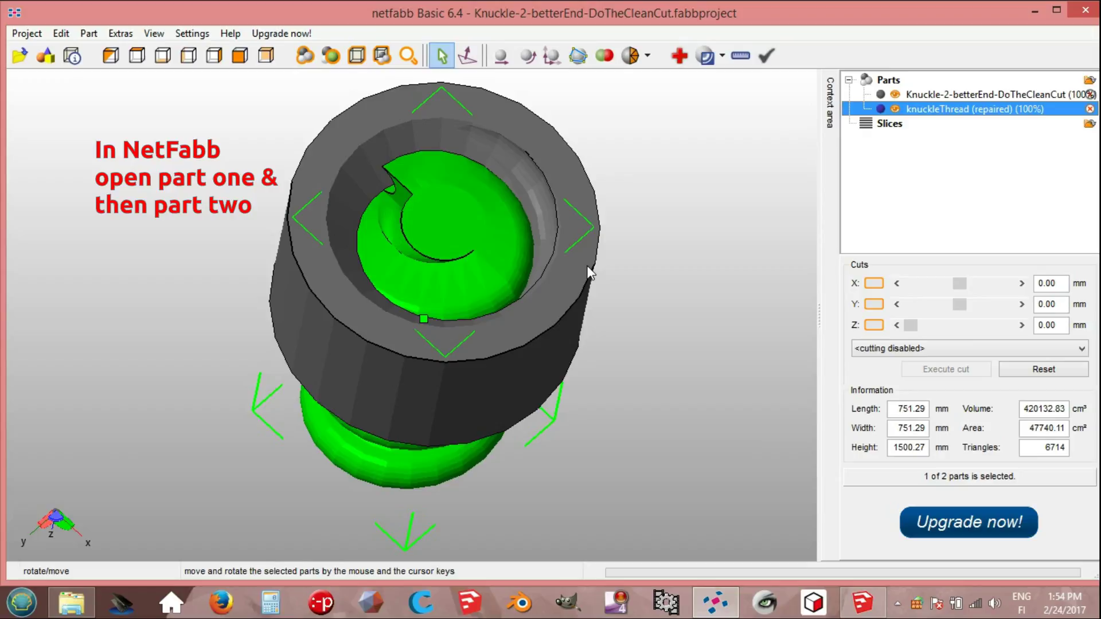
Scale both parts with fixed ratio to a 50.00 mm Z height.
{"action": "right_click", "coordinate": [553, 288]}
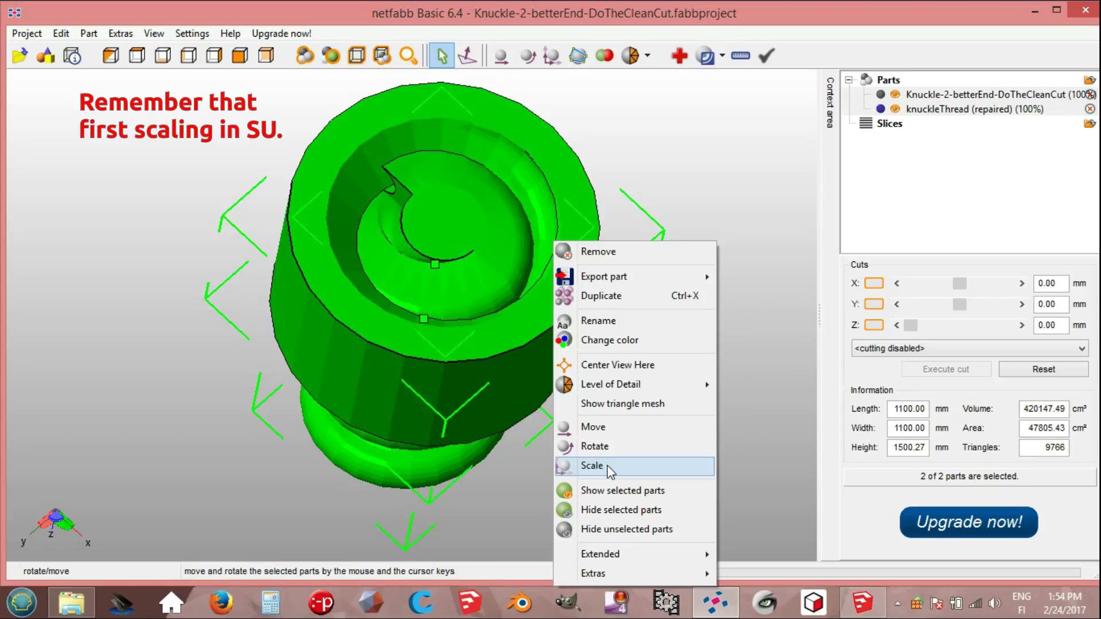
{"action": "left_click", "coordinate": [610, 472]}
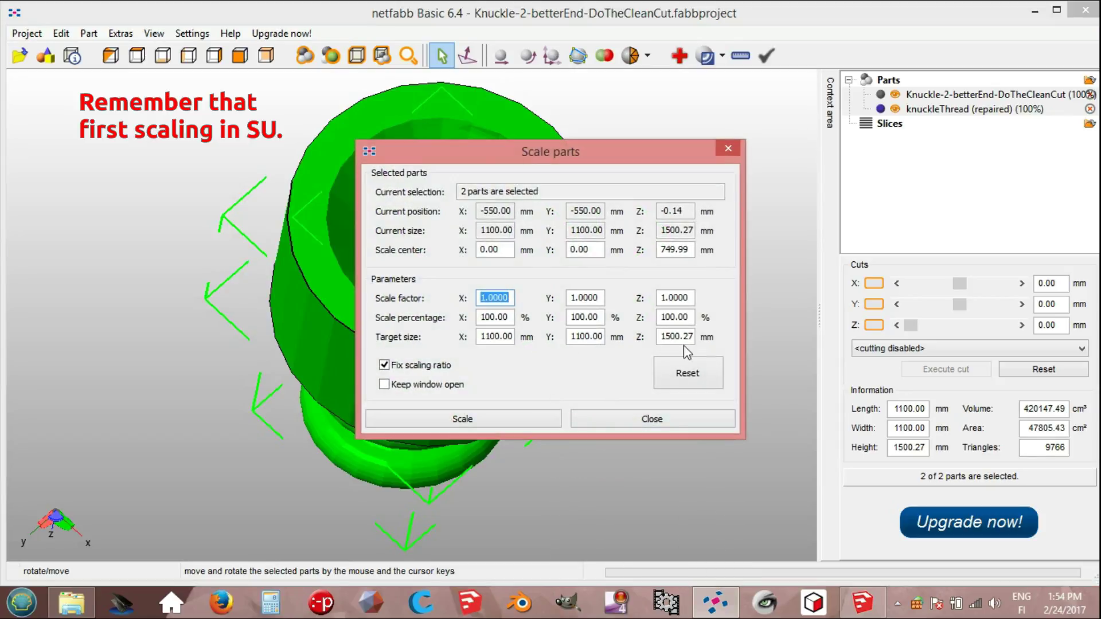
{"action": "left_click_drag", "start_coordinate": [661, 336], "coordinate": [707, 342]}
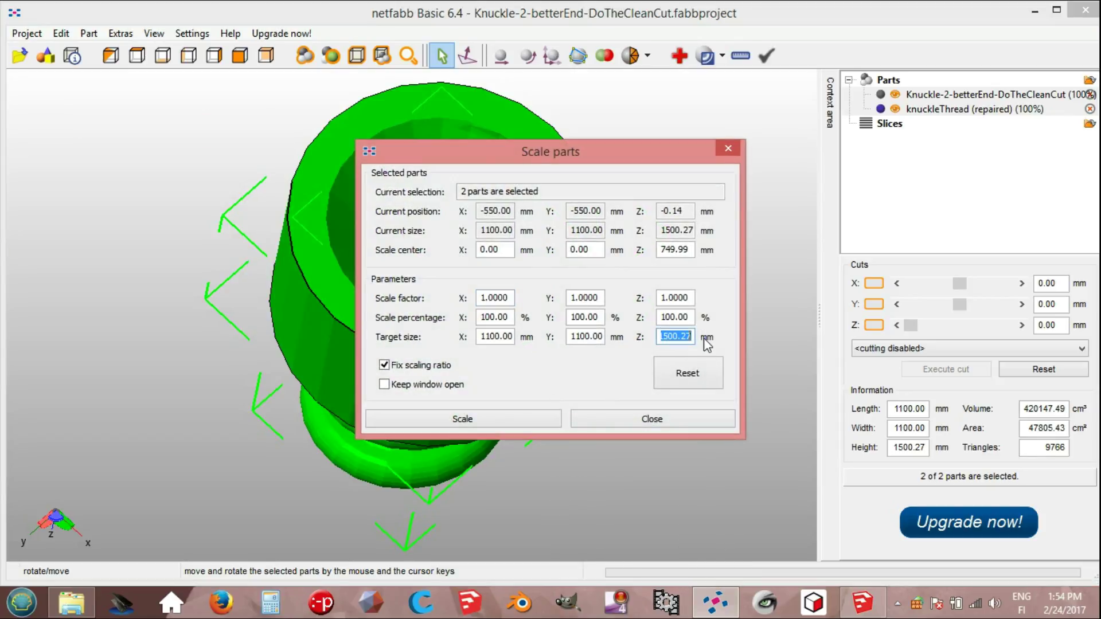
{"action": "type", "text": "50.00"}
{"action": "left_click", "coordinate": [512, 419]}
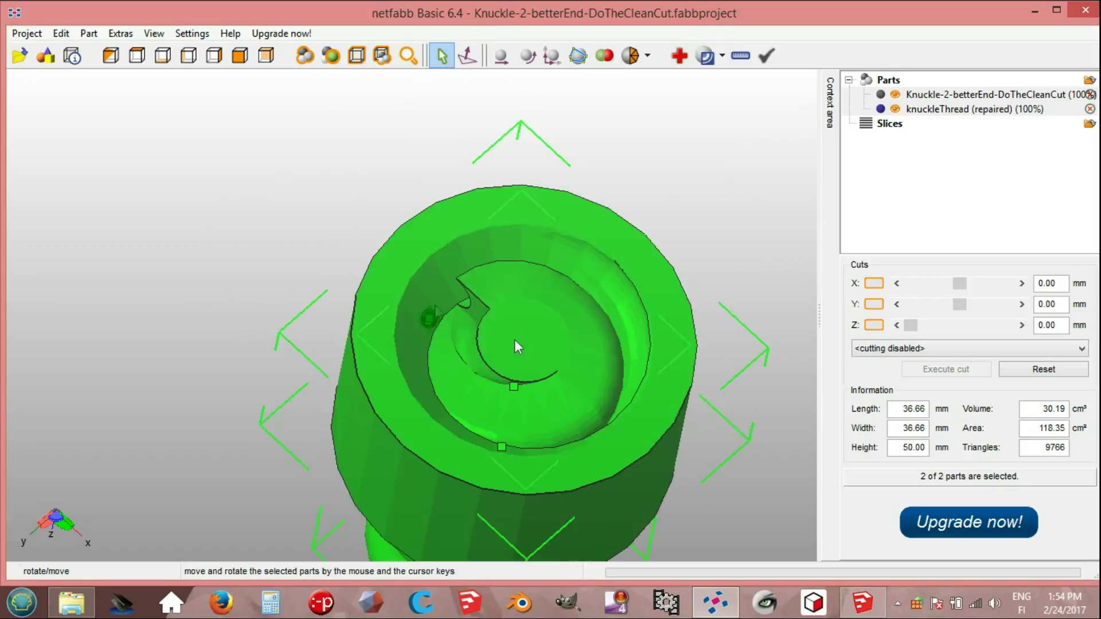